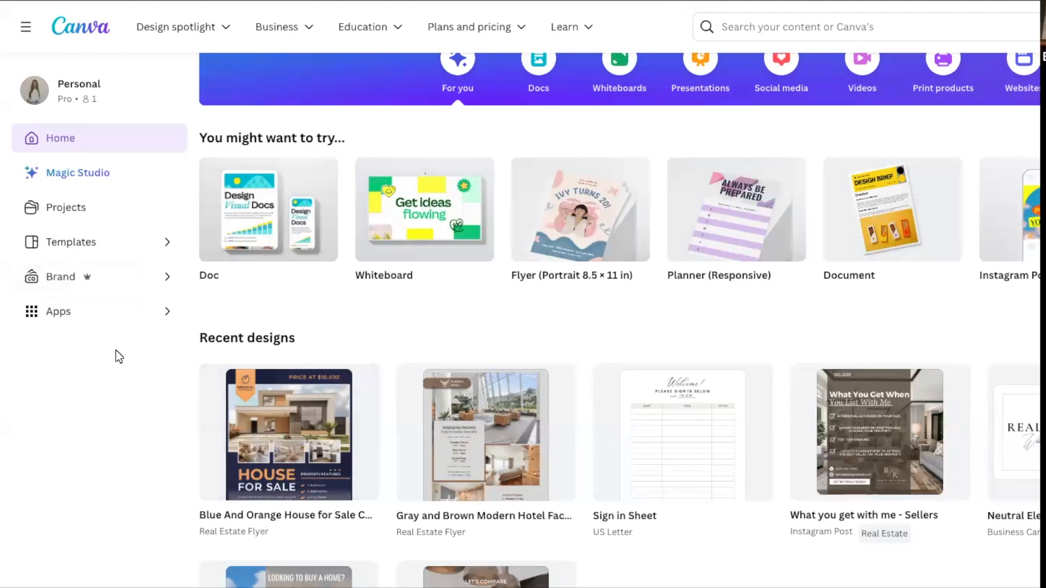
Open the Projects page and show only its folders.
scroll(525, 388, "up", 1)
scroll(526, 393, "up", 2)
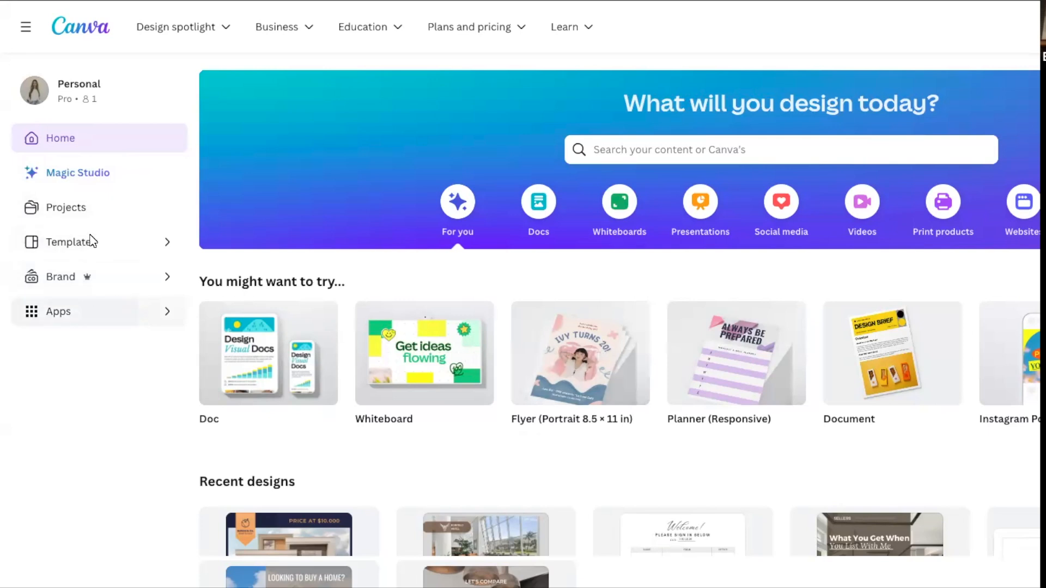
left_click(90, 212)
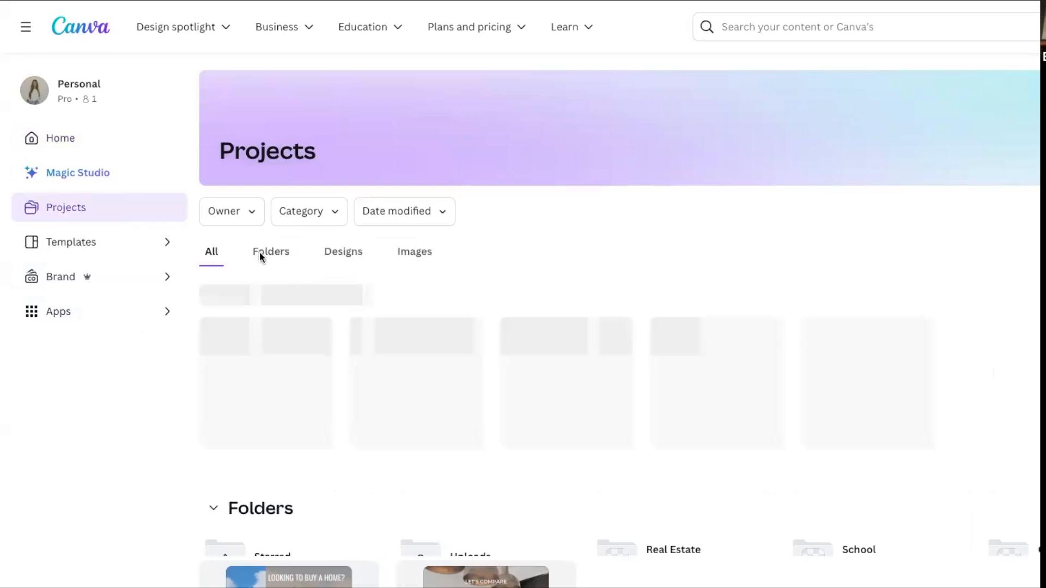
left_click(269, 255)
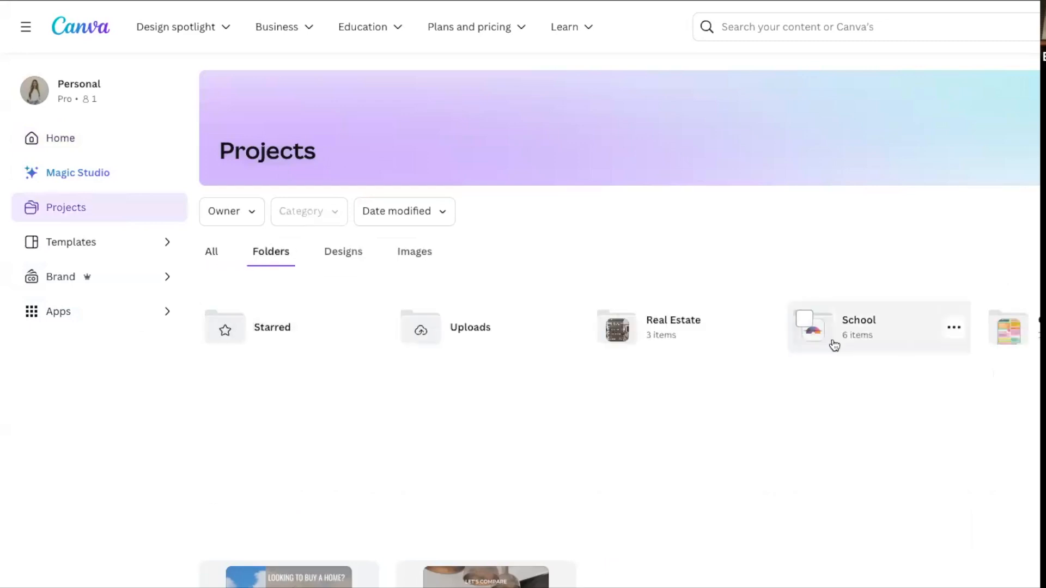
Show all project content and look through the recent designs, folders, designs and uploaded images.
left_click(215, 252)
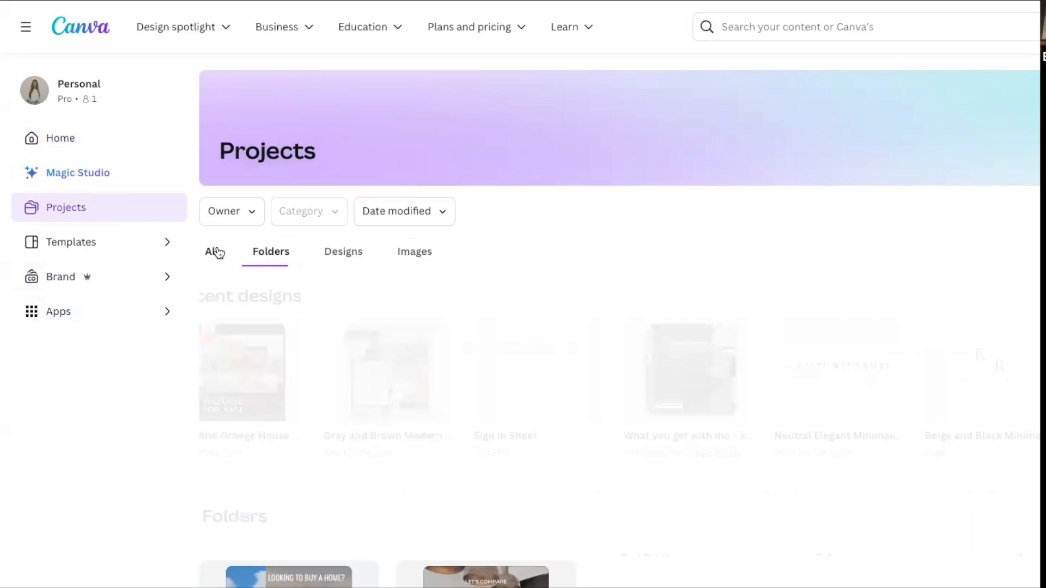
scroll(619, 425, "down", 5)
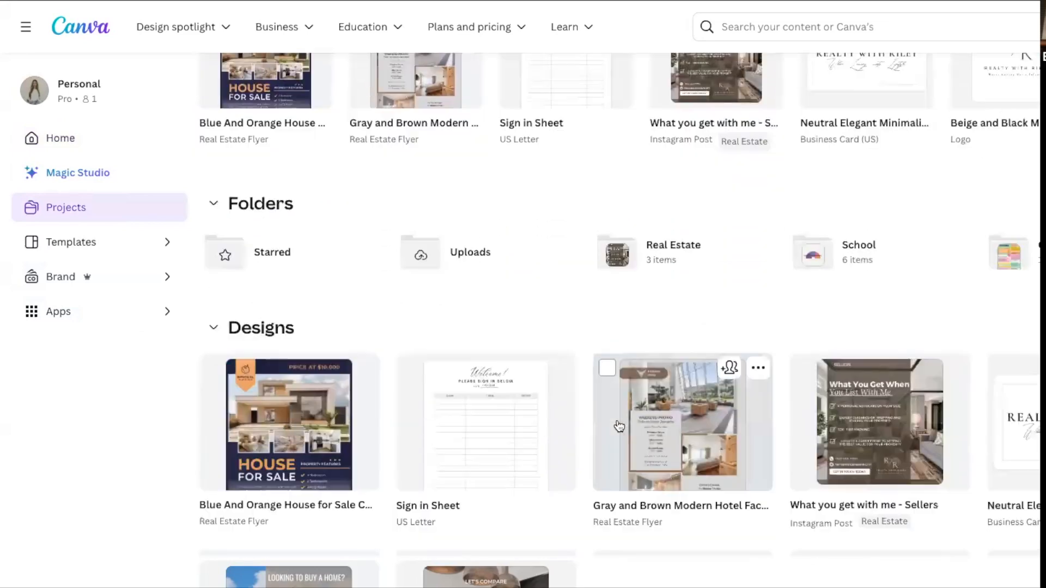
scroll(619, 425, "down", 3)
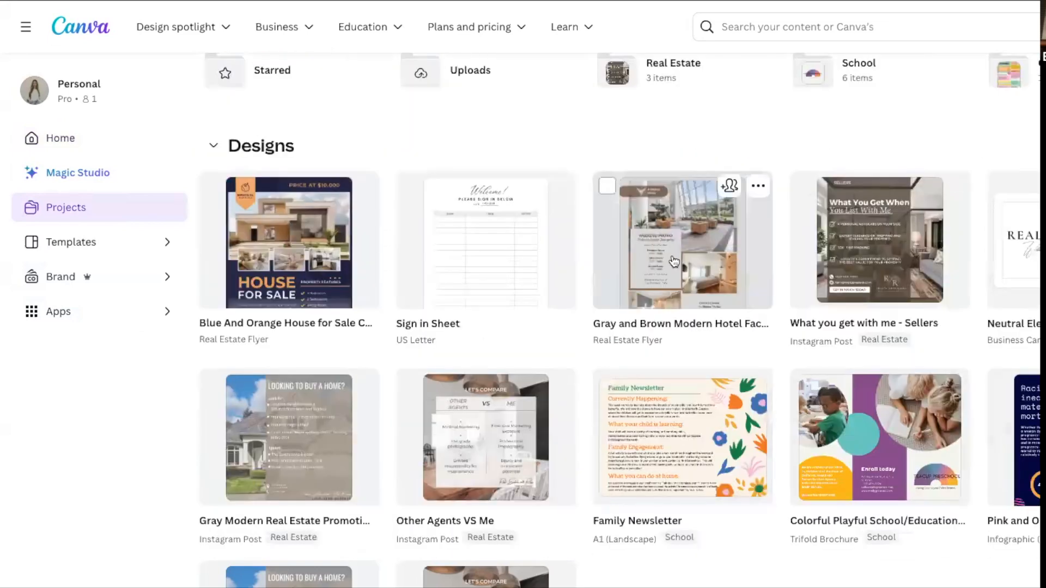
scroll(675, 262, "down", 8)
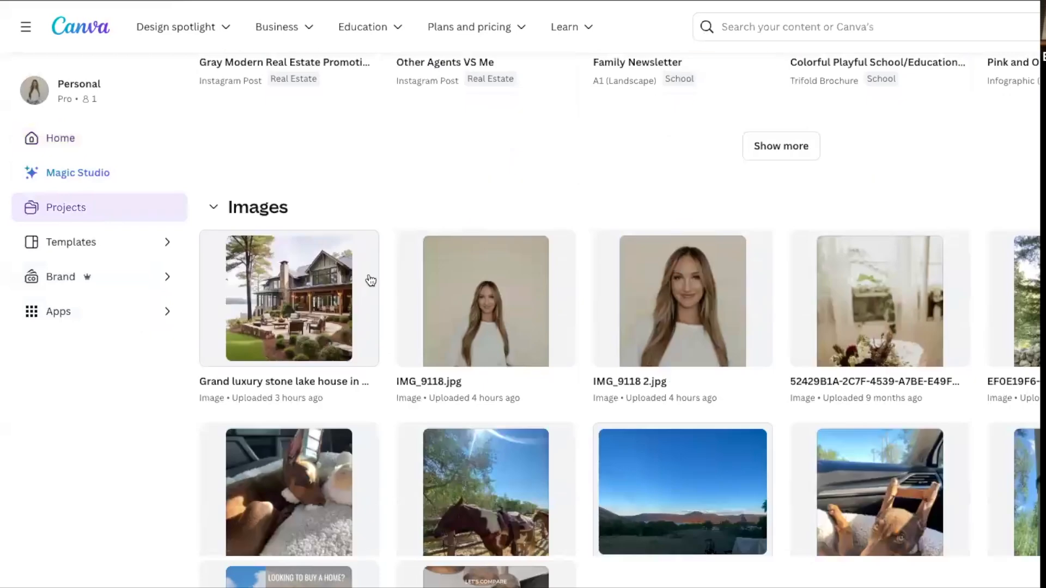
scroll(744, 420, "down", 4)
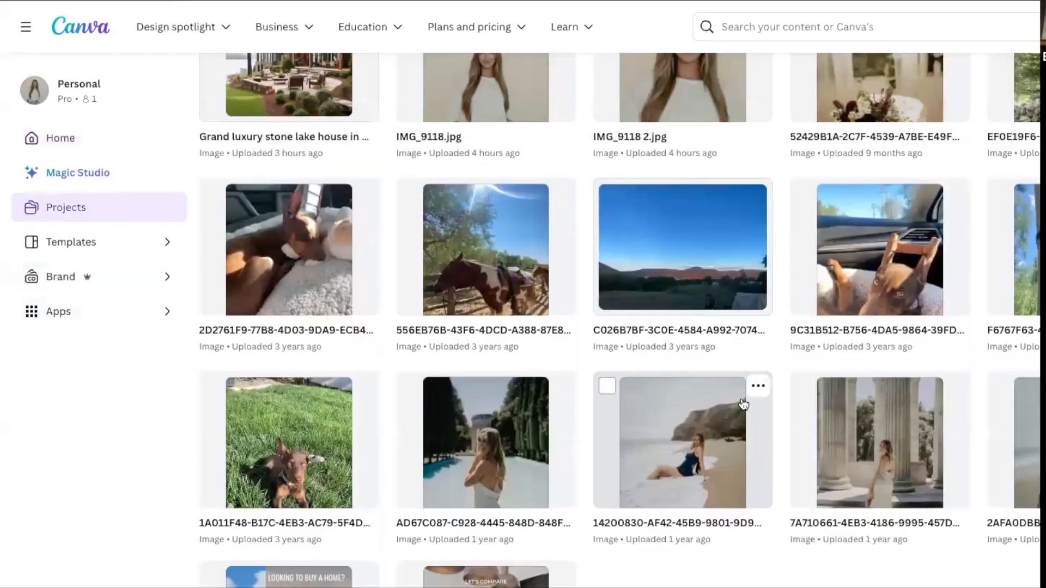
scroll(743, 405, "up", 12)
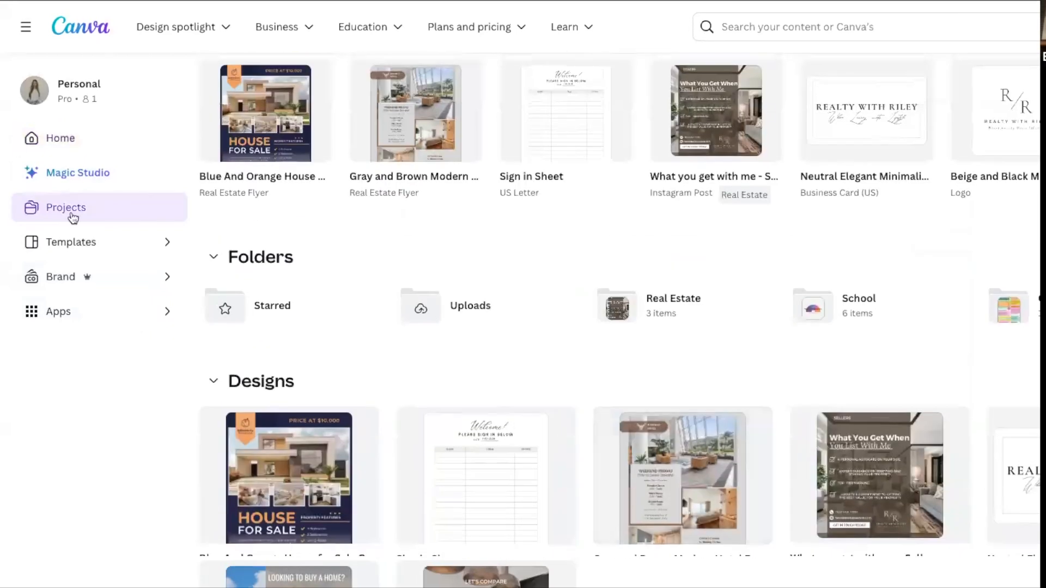
scroll(439, 303, "up", 5)
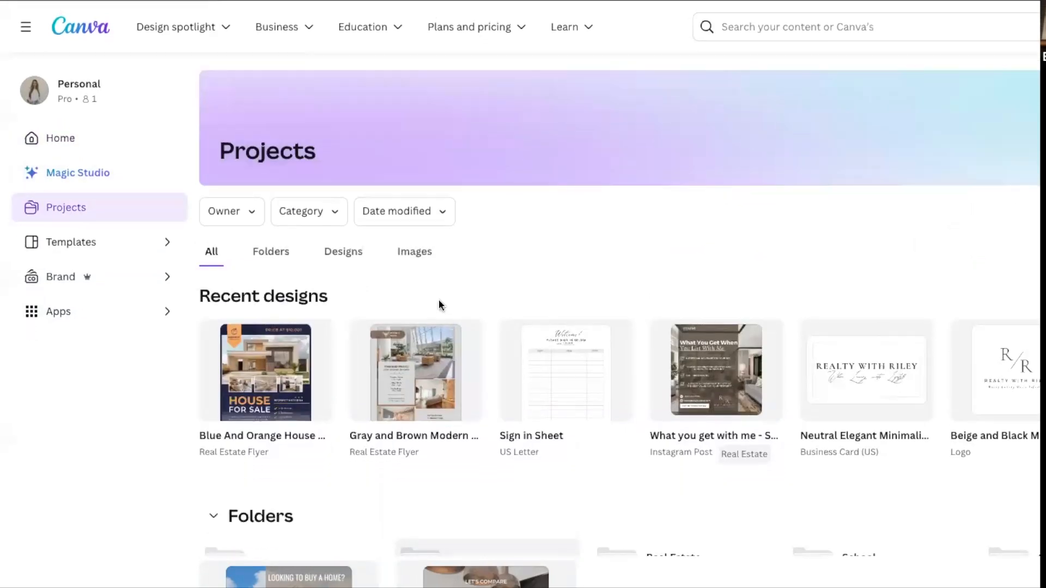
Browse the suggested designs and posters in the template library and return to the home page.
left_click(128, 245)
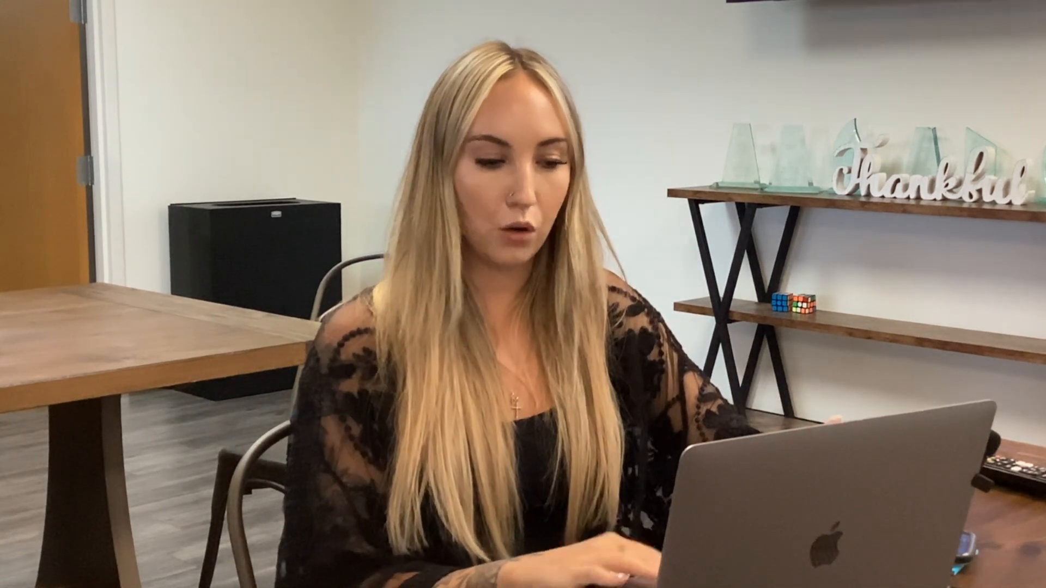
scroll(845, 212, "down", 5)
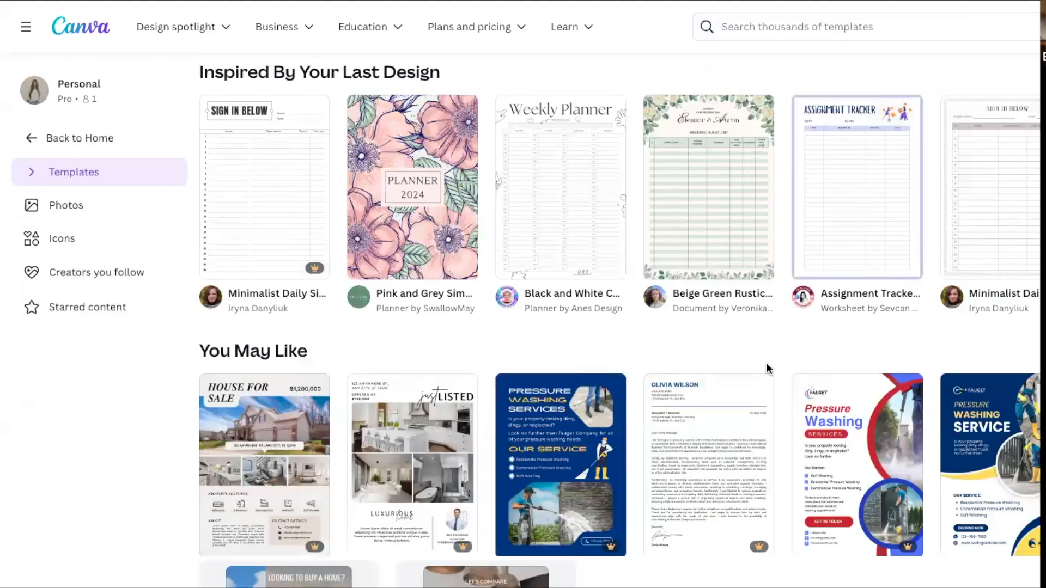
scroll(766, 368, "down", 5)
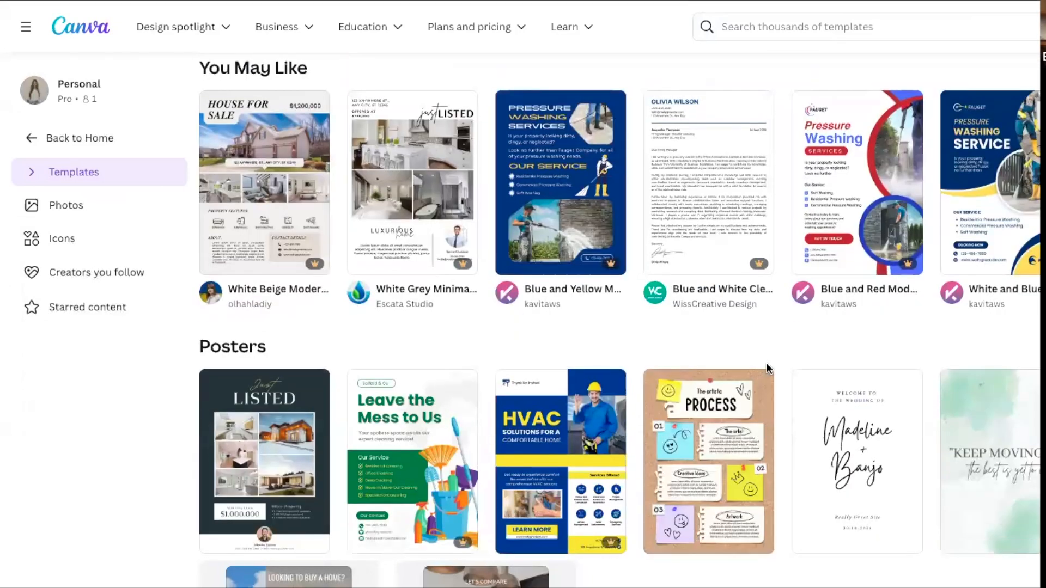
scroll(766, 369, "up", 2)
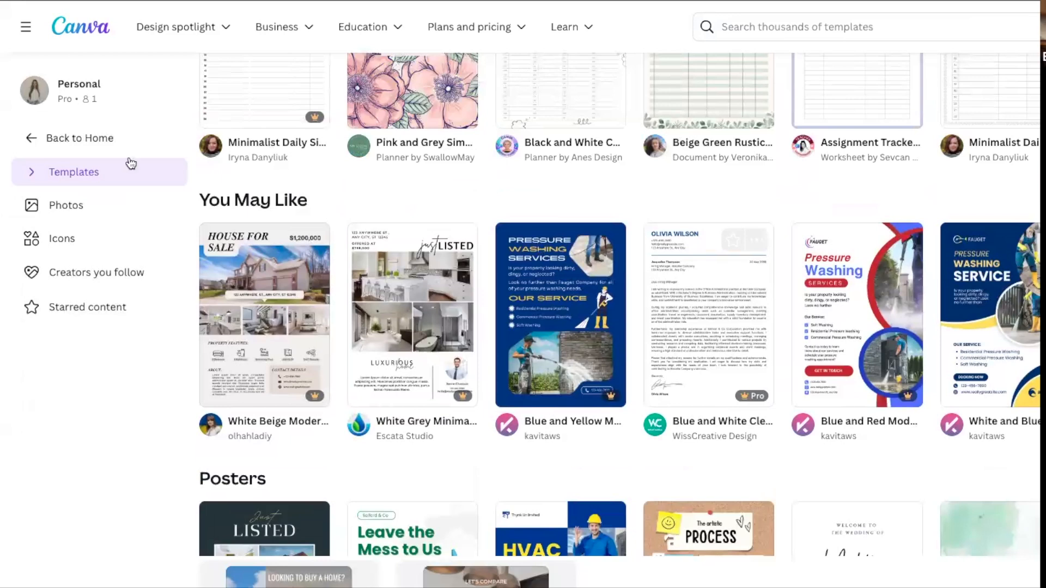
left_click(42, 138)
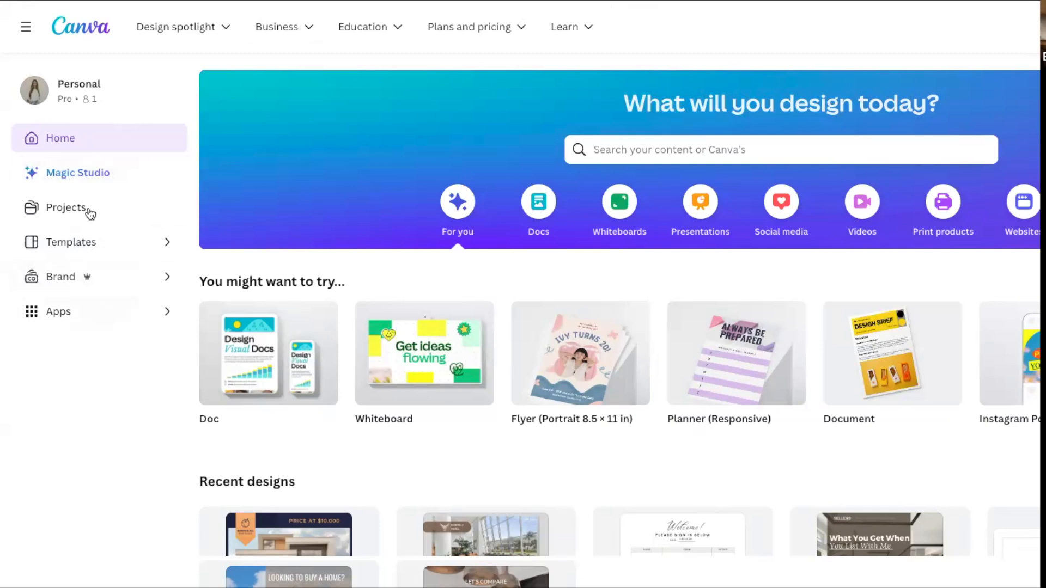
Open the Keller Williams brand kit to view its logos and return to the home page.
left_click(77, 283)
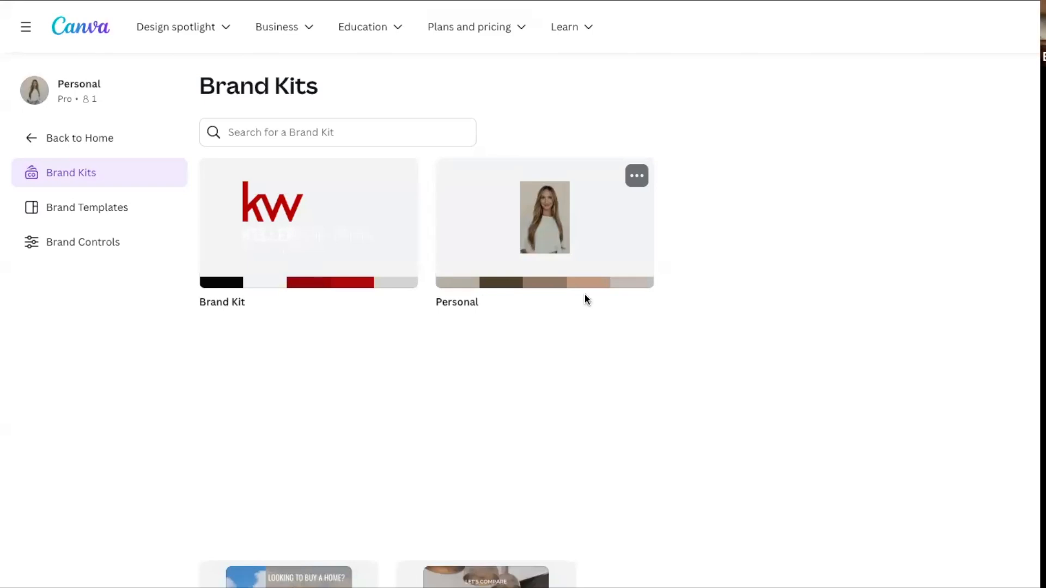
left_click(309, 235)
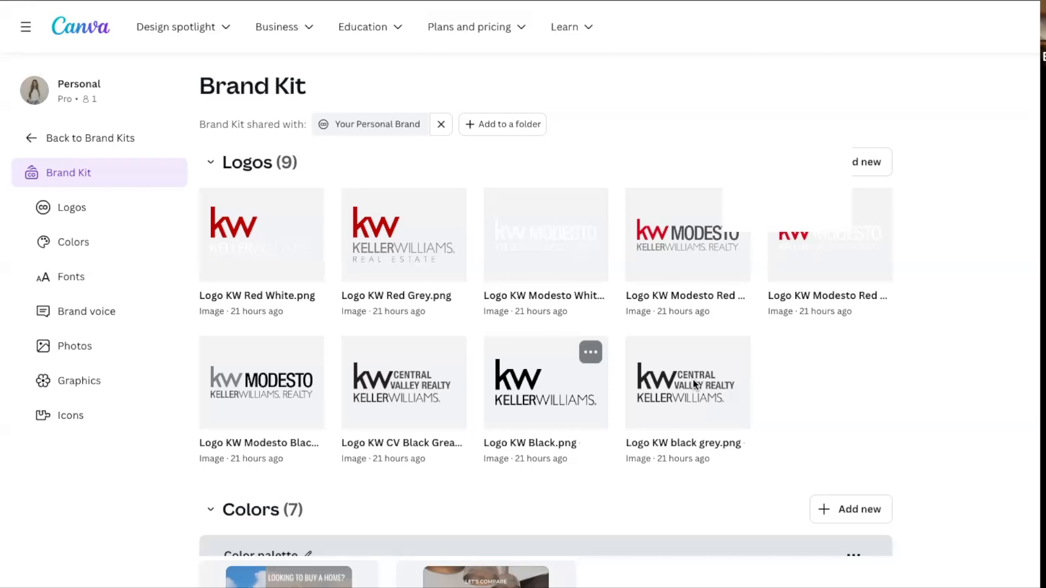
left_click(91, 138)
left_click(92, 138)
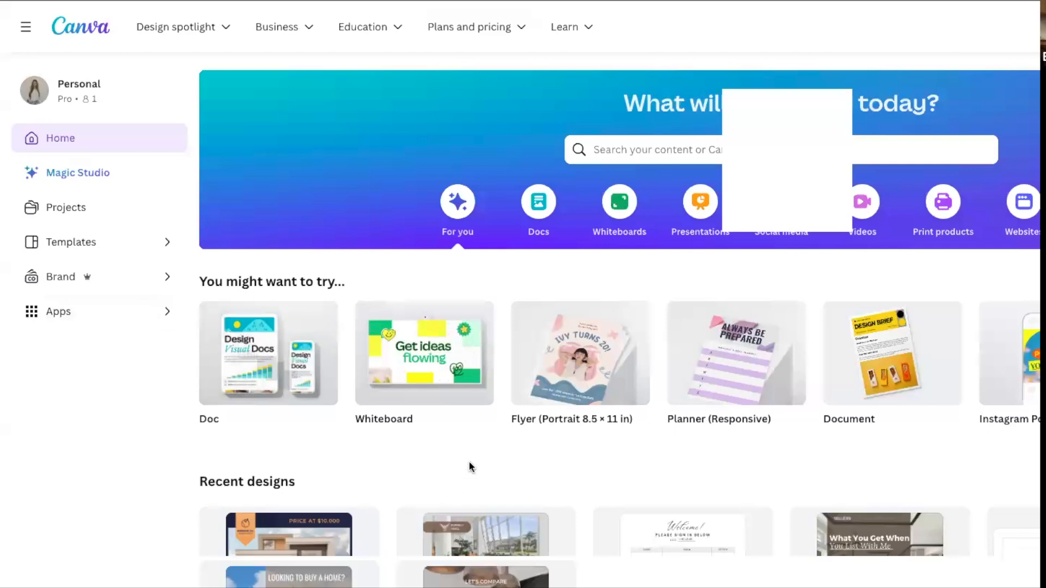
Reopen the Keller Williams brand kit and examine its logos, color palette and font section.
left_click(86, 279)
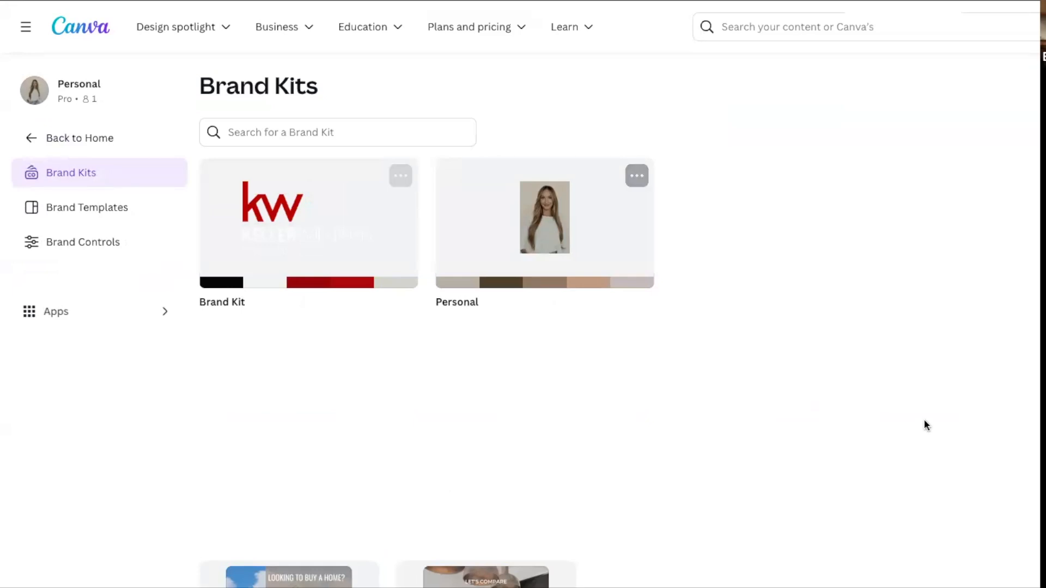
left_click(297, 232)
scroll(730, 507, "down", 5)
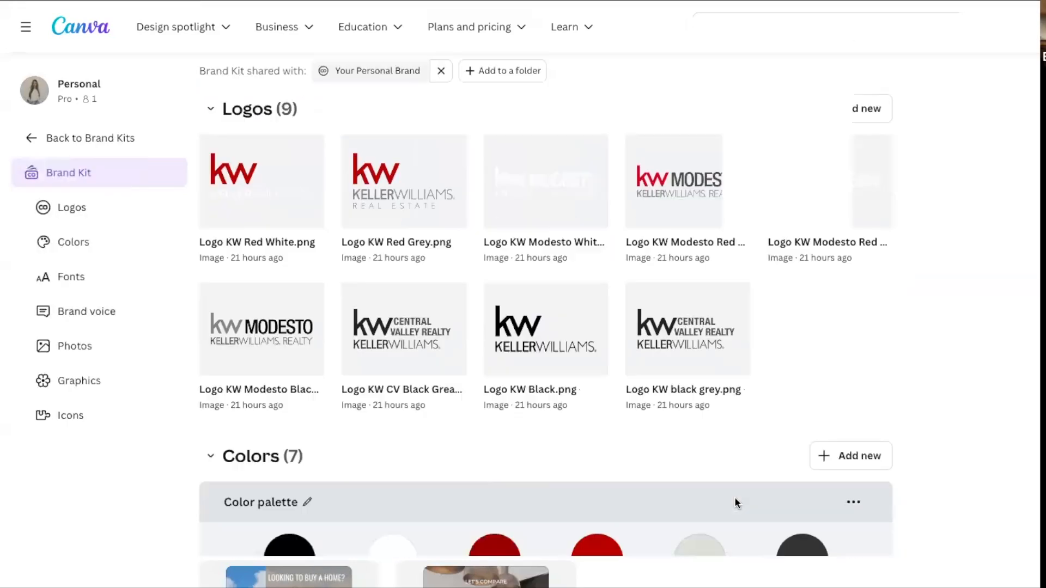
scroll(735, 504, "down", 1)
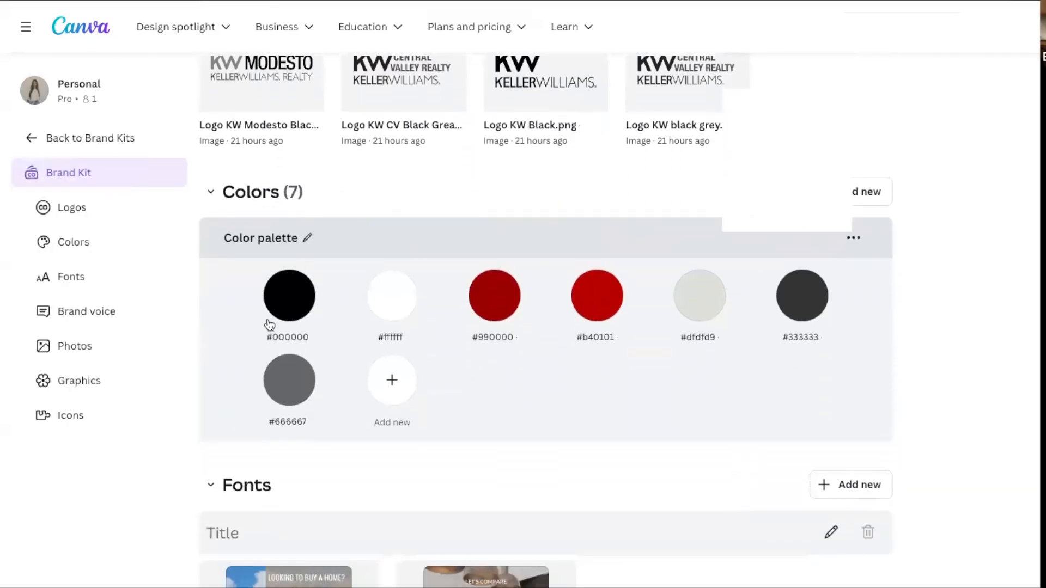
scroll(723, 411, "down", 1)
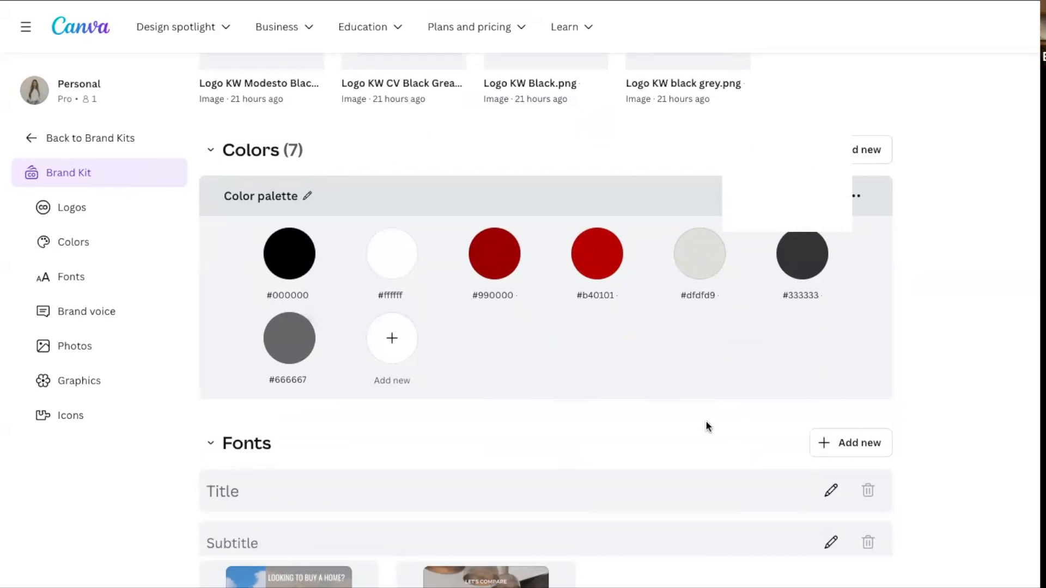
scroll(708, 314, "up", 5)
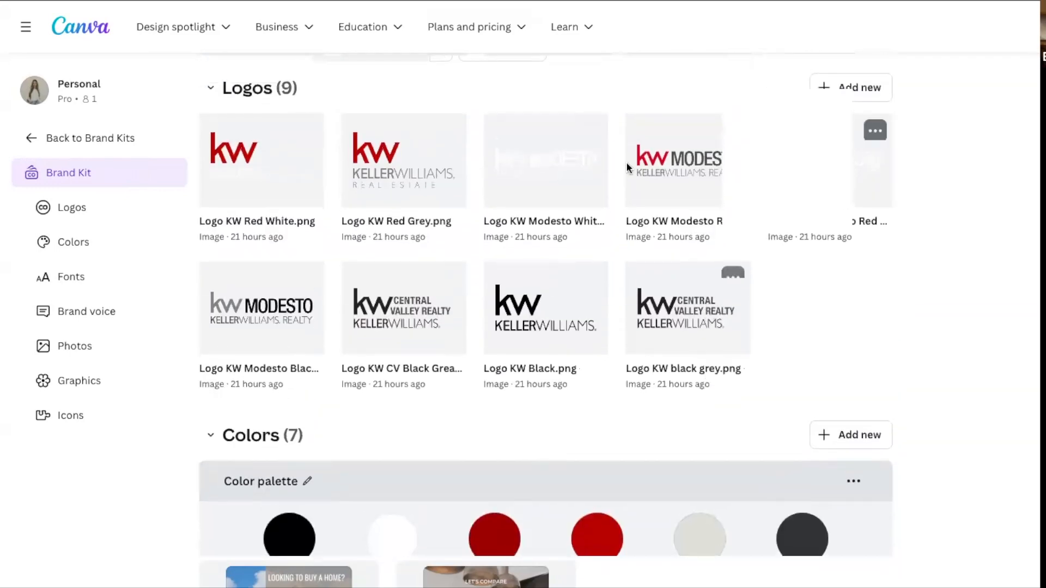
scroll(712, 497, "down", 1)
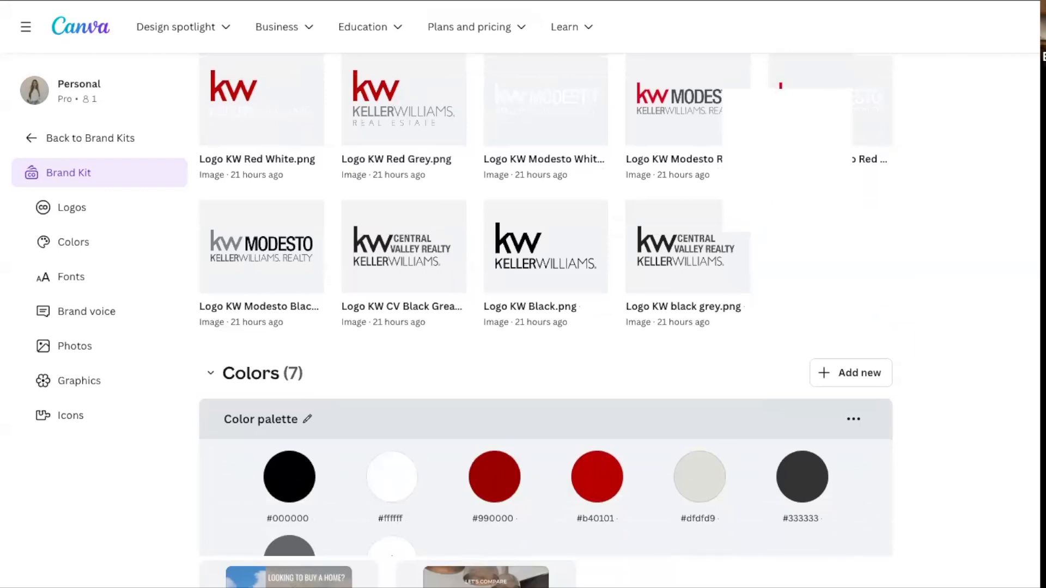
Try to add a new solid color to the brand kit's palette with the hex code #DDD.
scroll(561, 478, "down", 1)
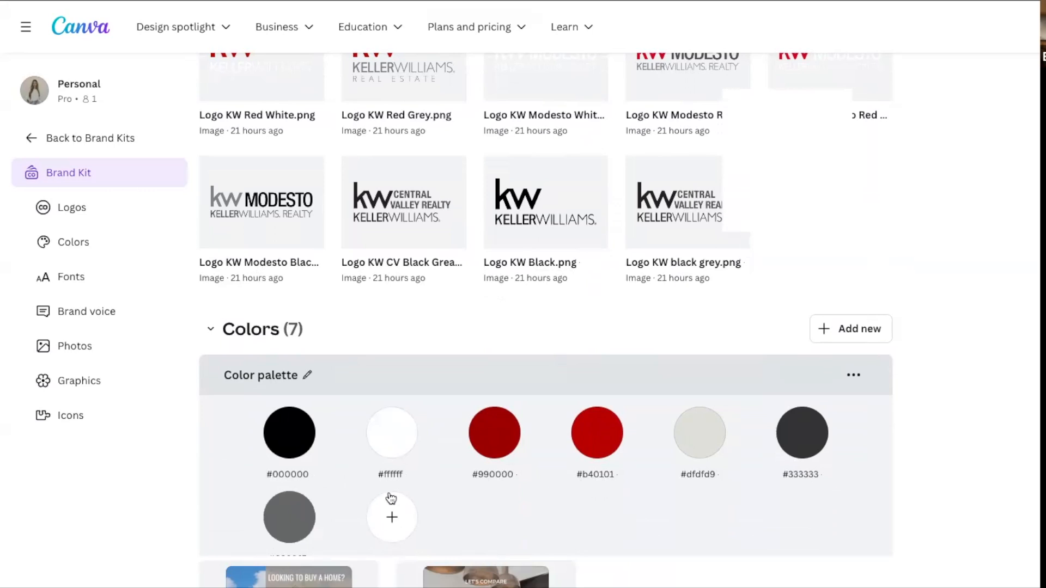
left_click(401, 524)
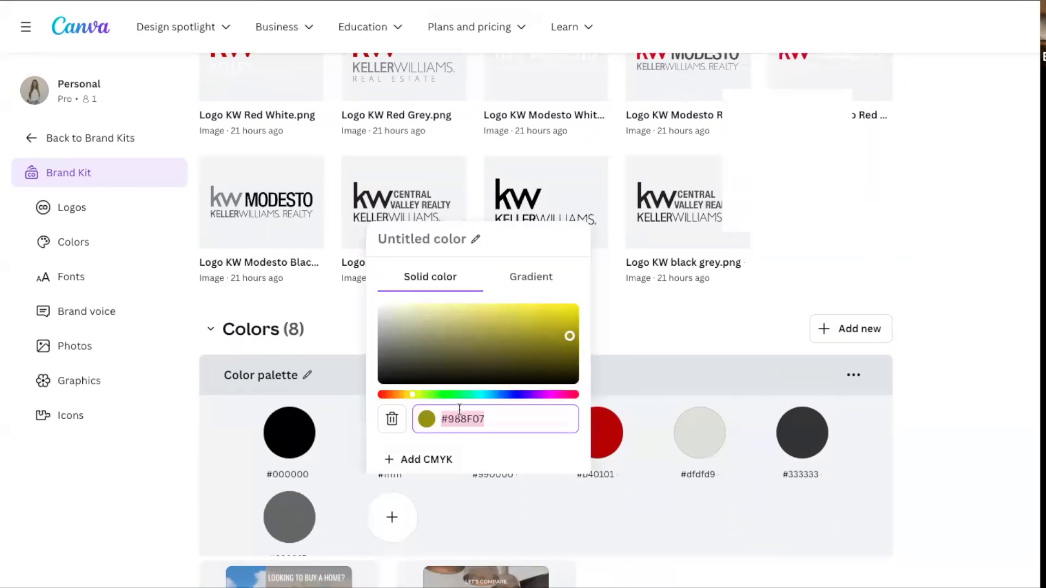
type("#DDD")
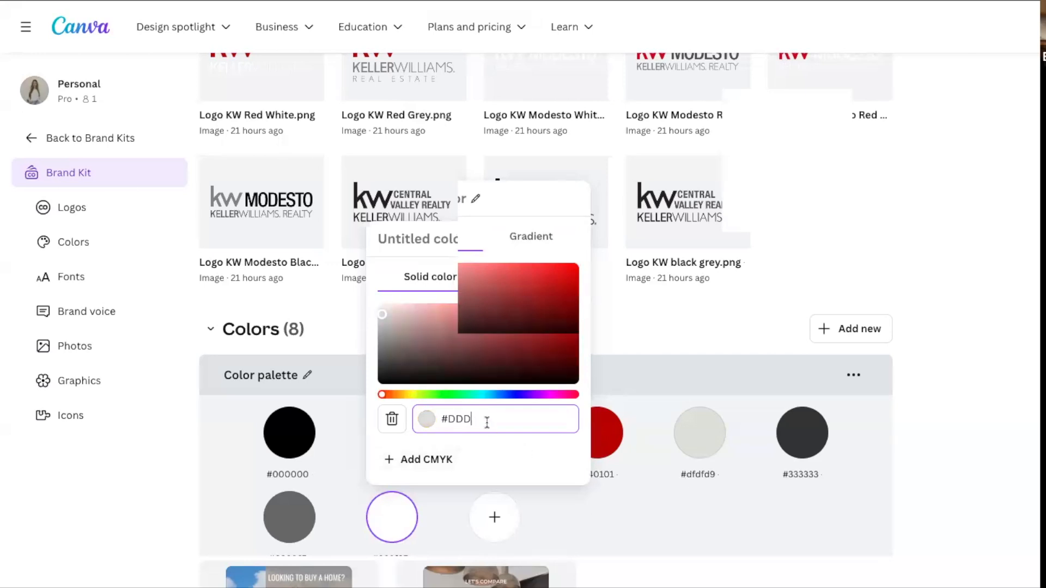
key("BackSpace")
key("BackSpace")
key("BackSpace")
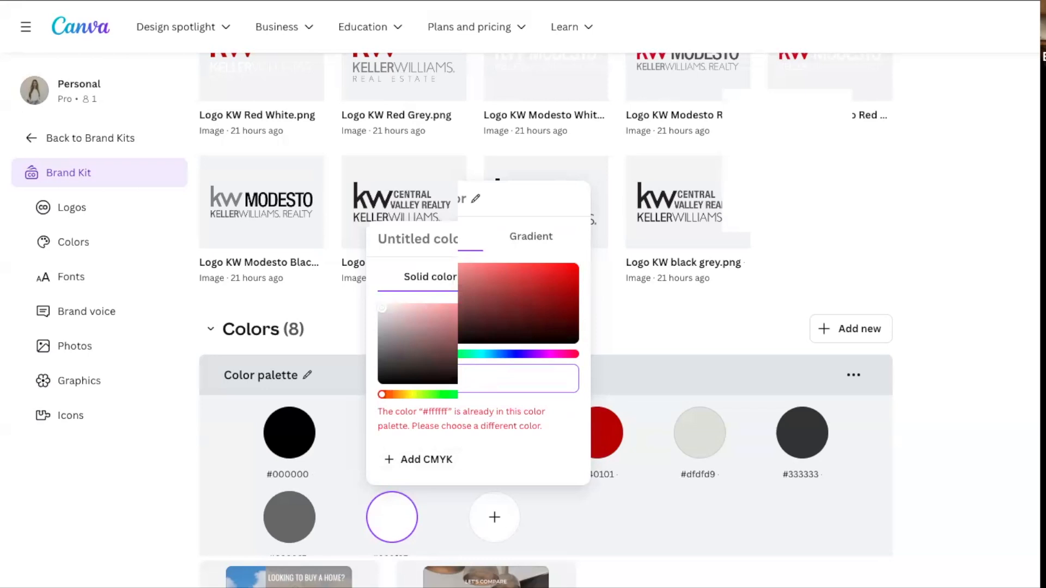
key("Escape")
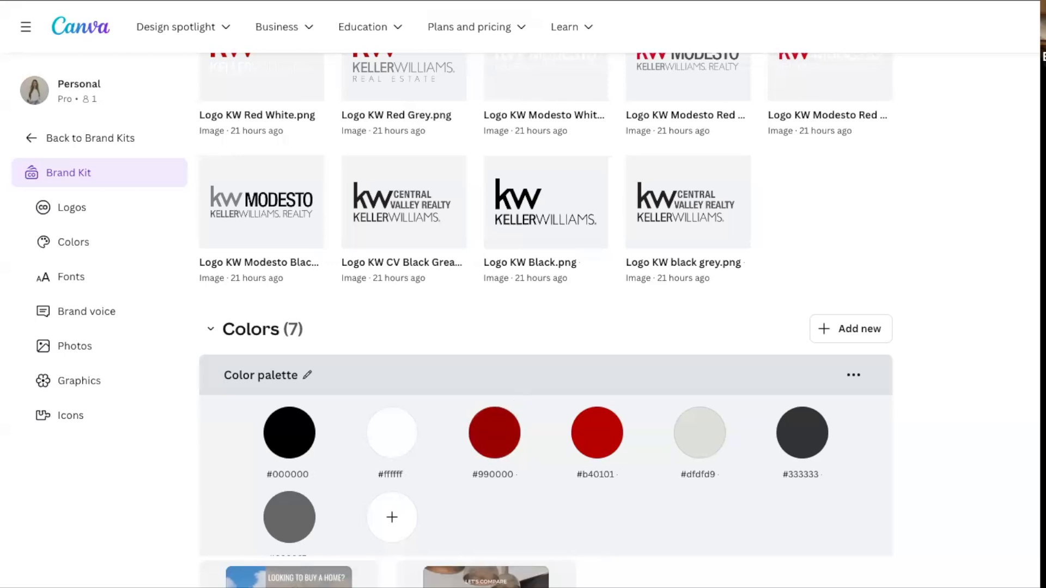
Review the brand kit's font styles, logos and colors and return to the list of brand kits.
scroll(545, 306, "down", 3)
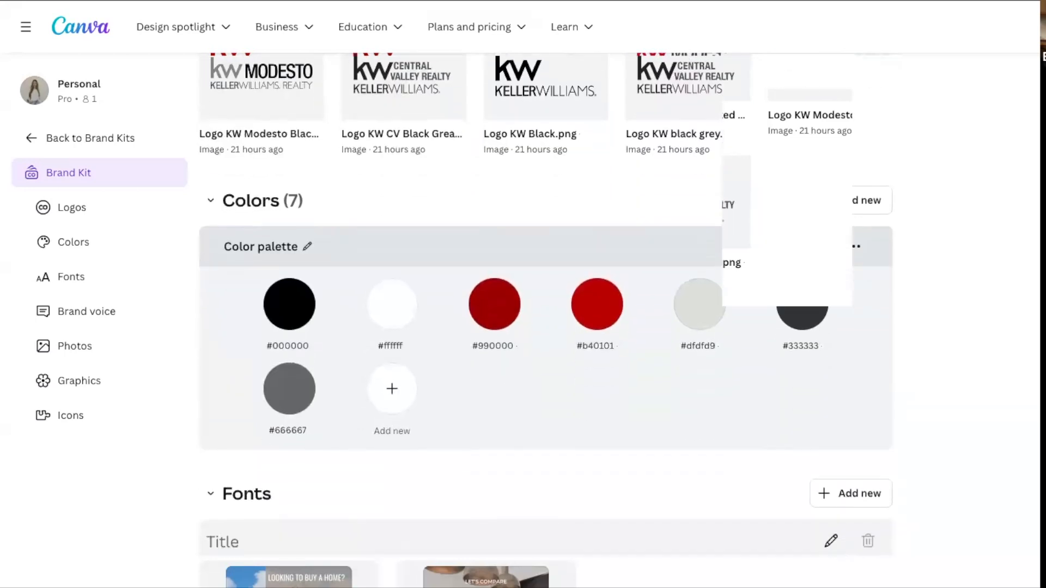
scroll(545, 305, "down", 7)
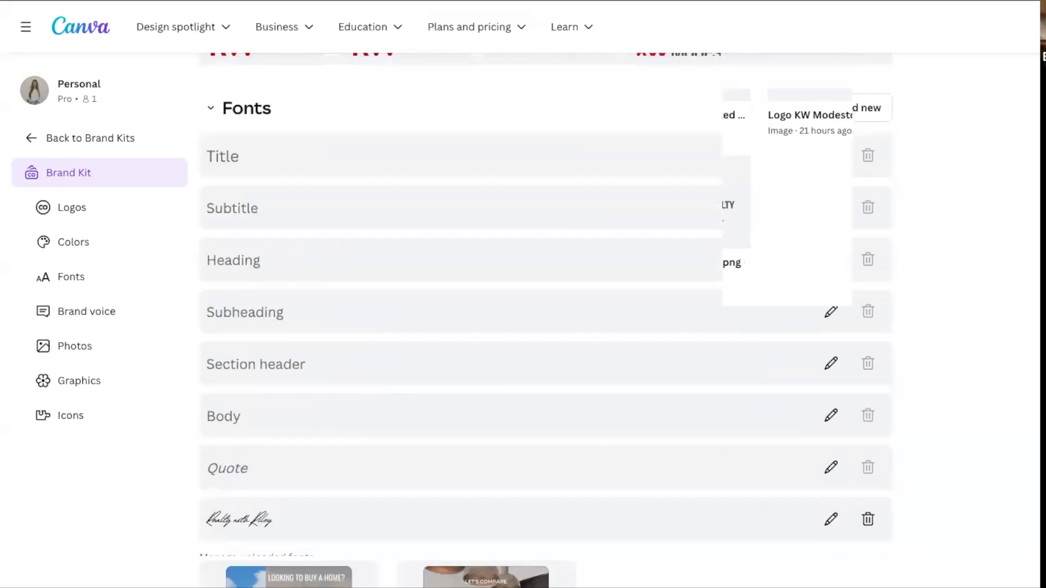
scroll(545, 305, "up", 2)
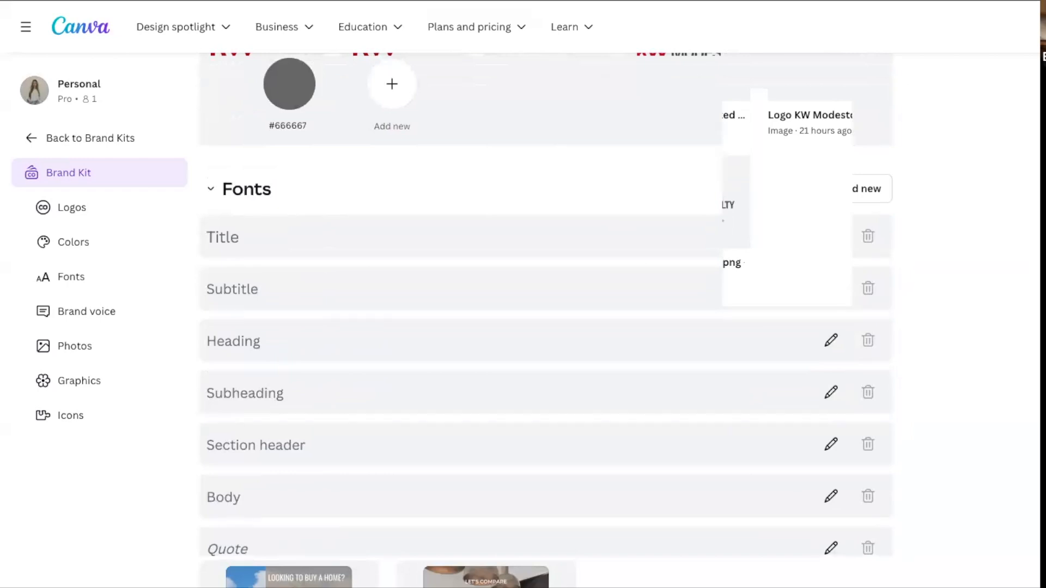
scroll(545, 306, "up", 8)
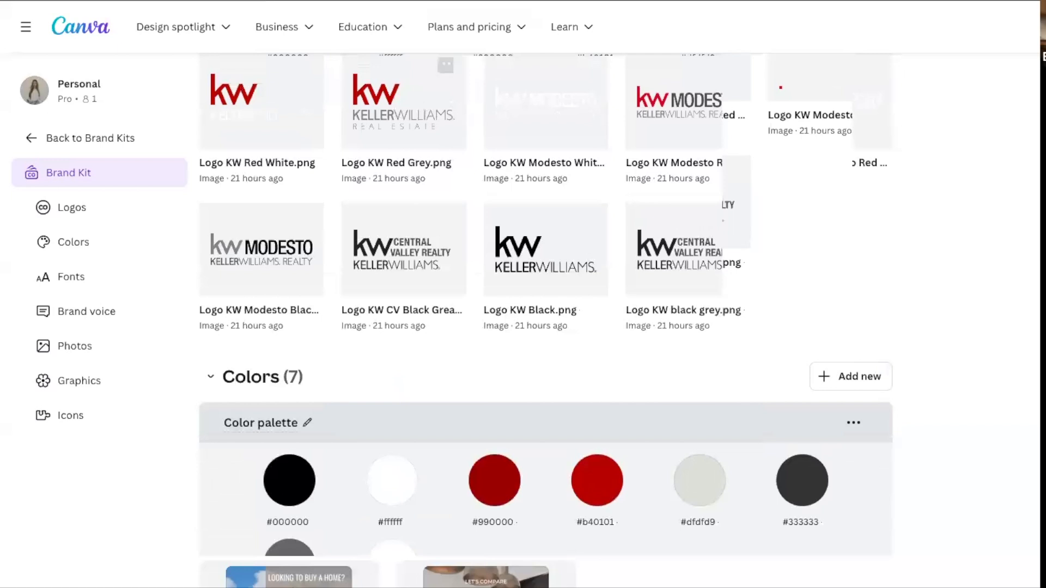
scroll(545, 305, "down", 2)
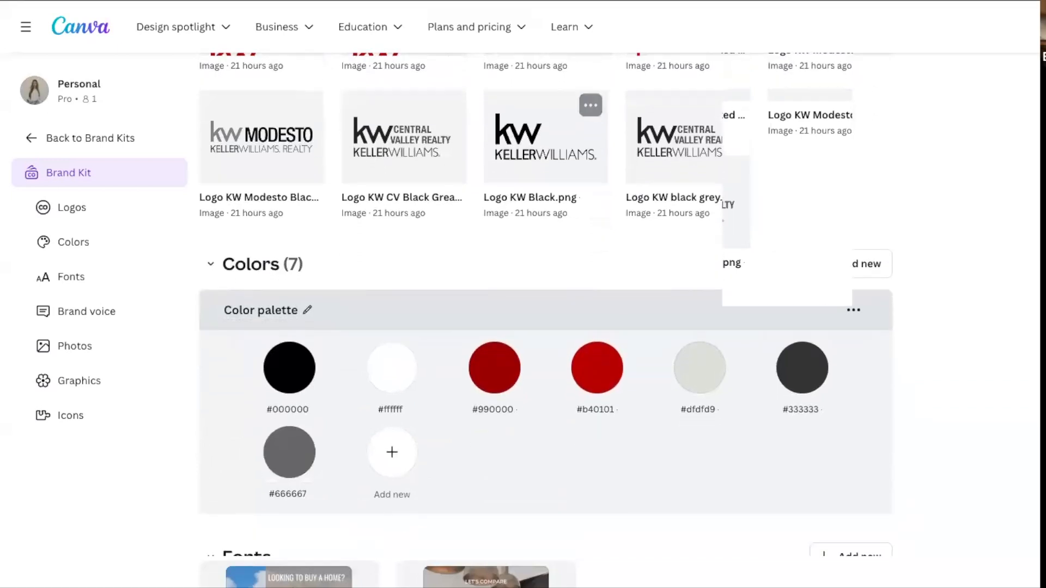
left_click(82, 138)
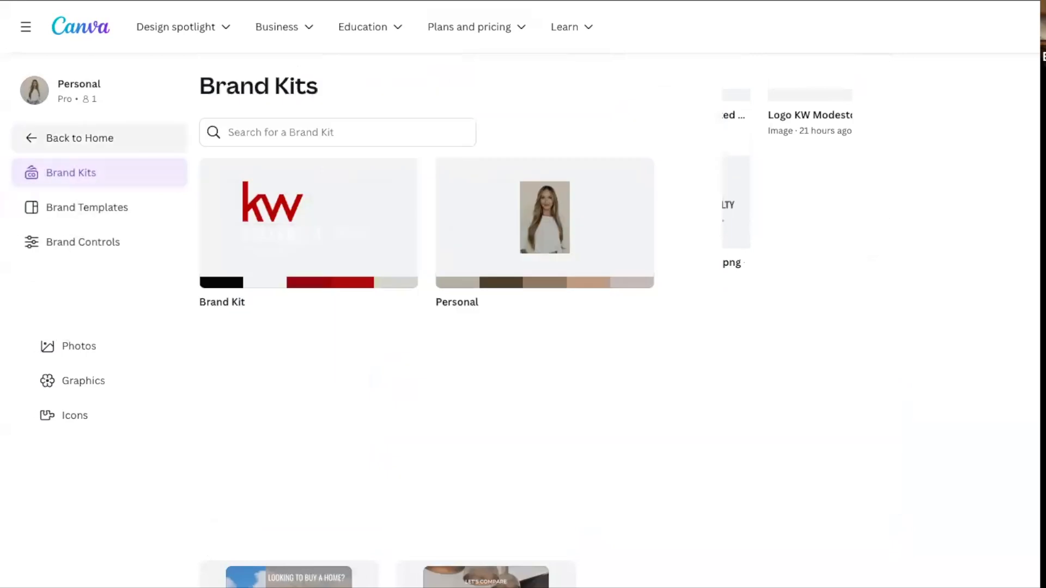
Return to the home page and open the Blue And Orange House for Sale Corporate Flyer from the recent designs.
left_click(80, 138)
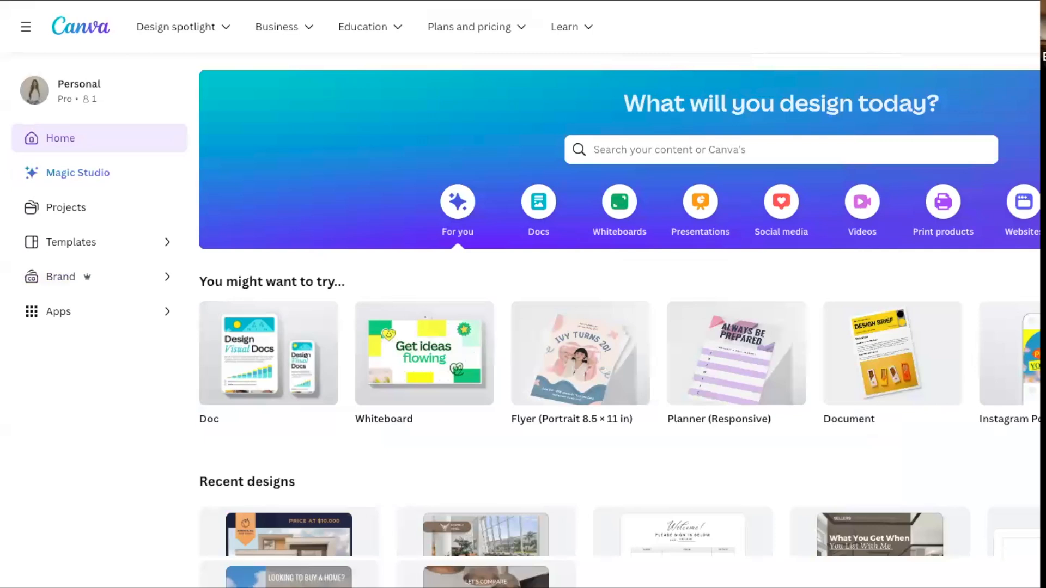
left_click(708, 150)
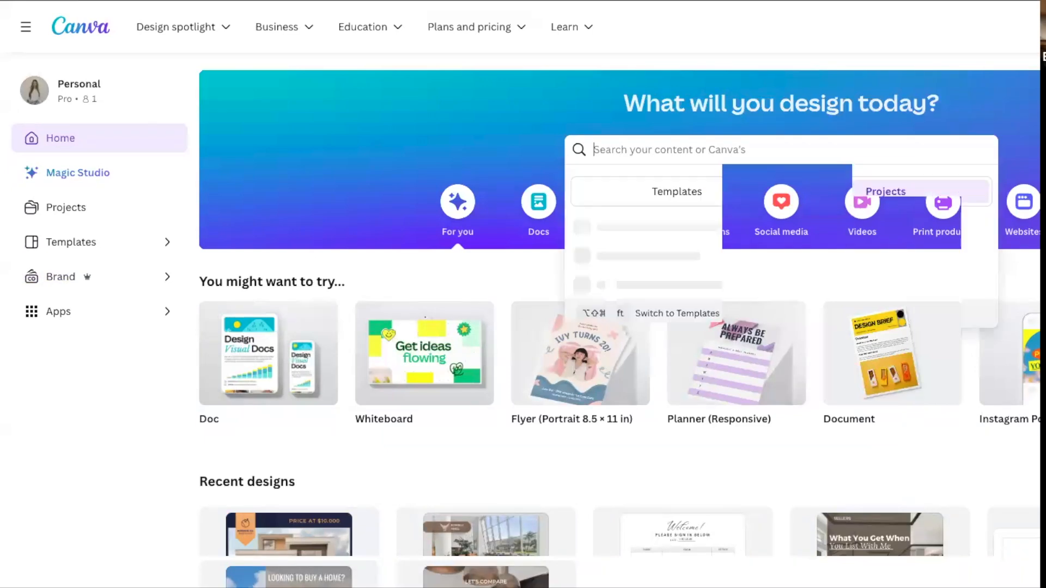
scroll(289, 542, "down", 2)
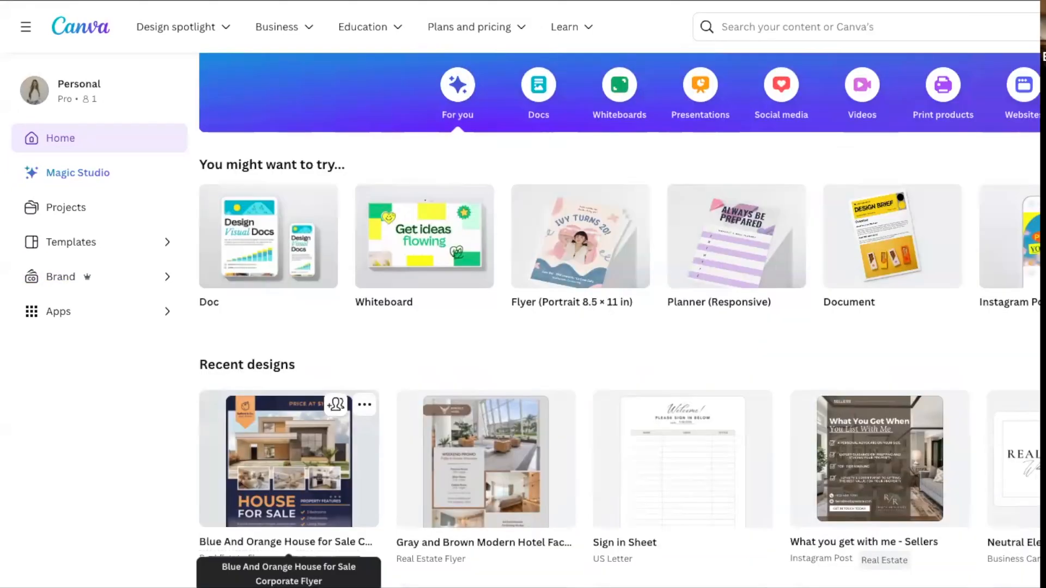
scroll(289, 542, "up", 2)
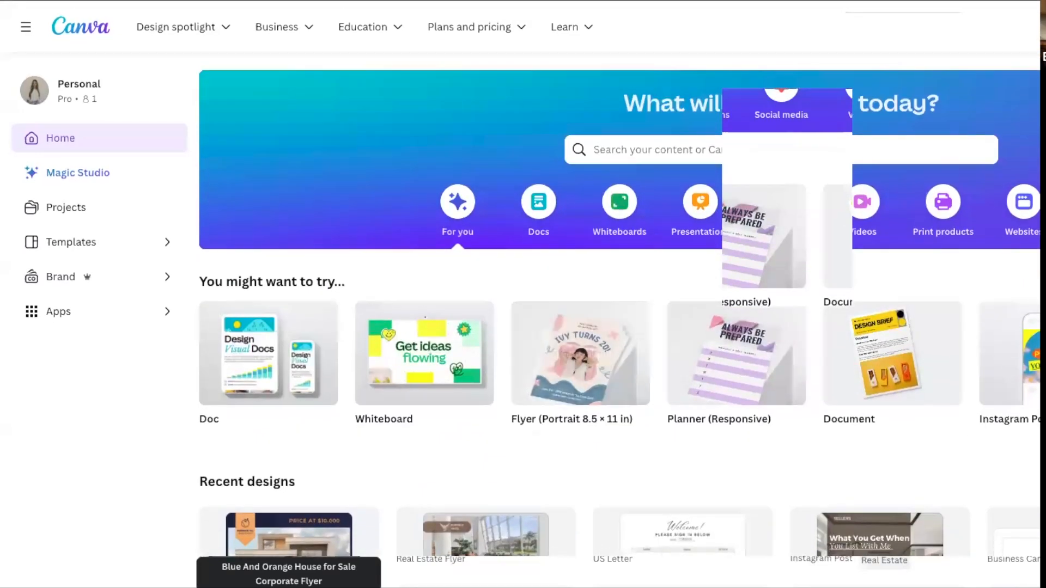
scroll(289, 542, "down", 3)
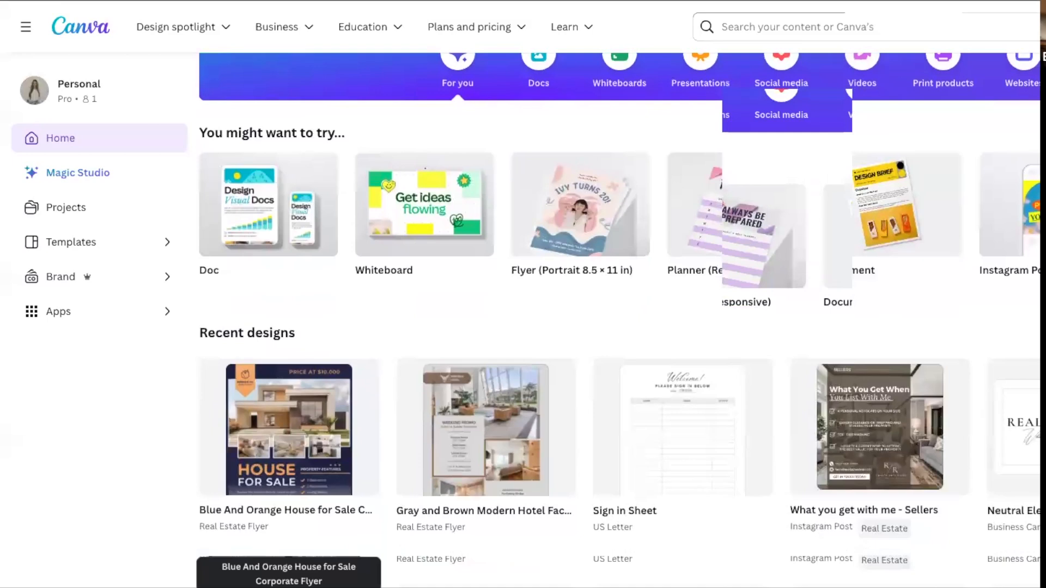
scroll(580, 204, "down", 1)
scroll(580, 204, "down", 2)
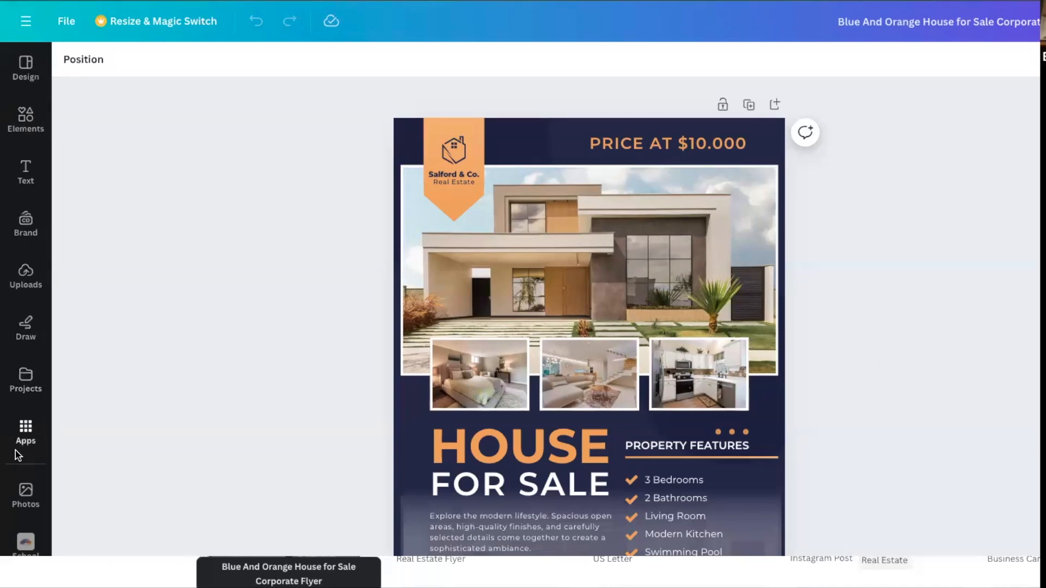
Apply the brand kit's color palette to the flyer, shuffling it to a white background with gray and black accents.
left_click(25, 222)
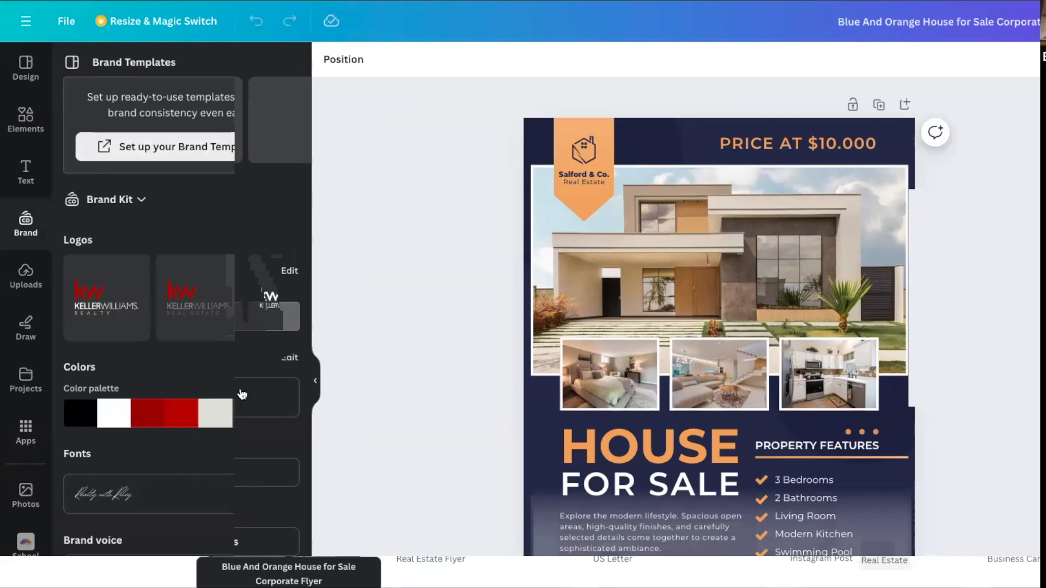
left_click(175, 414)
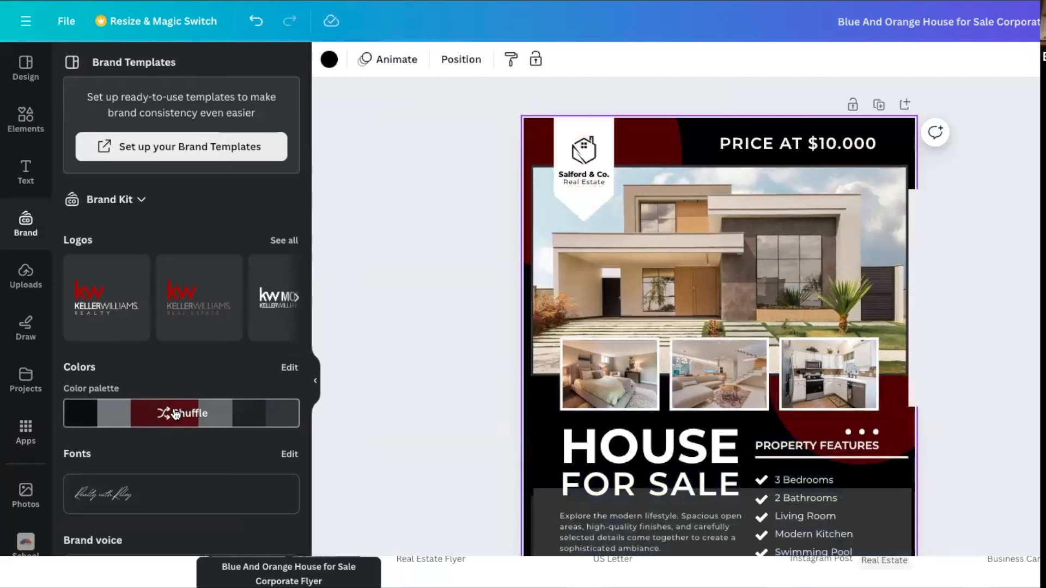
left_click(176, 414)
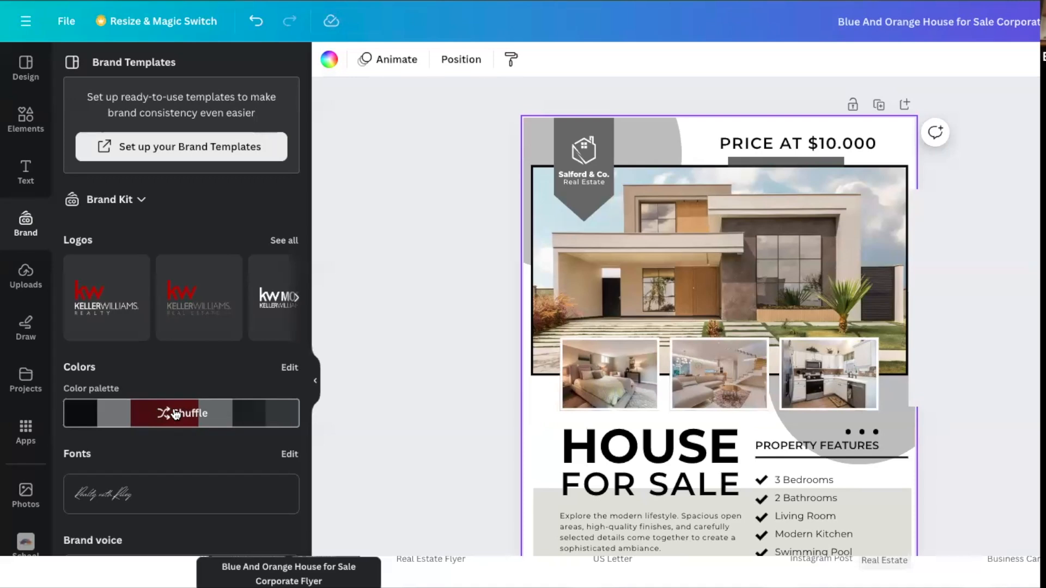
left_click(175, 415)
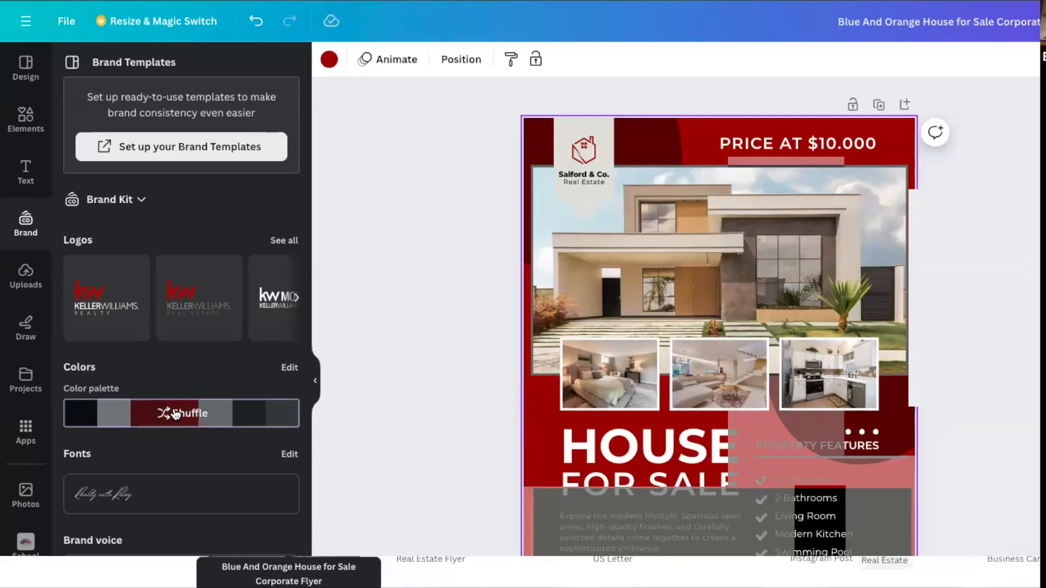
left_click(175, 415)
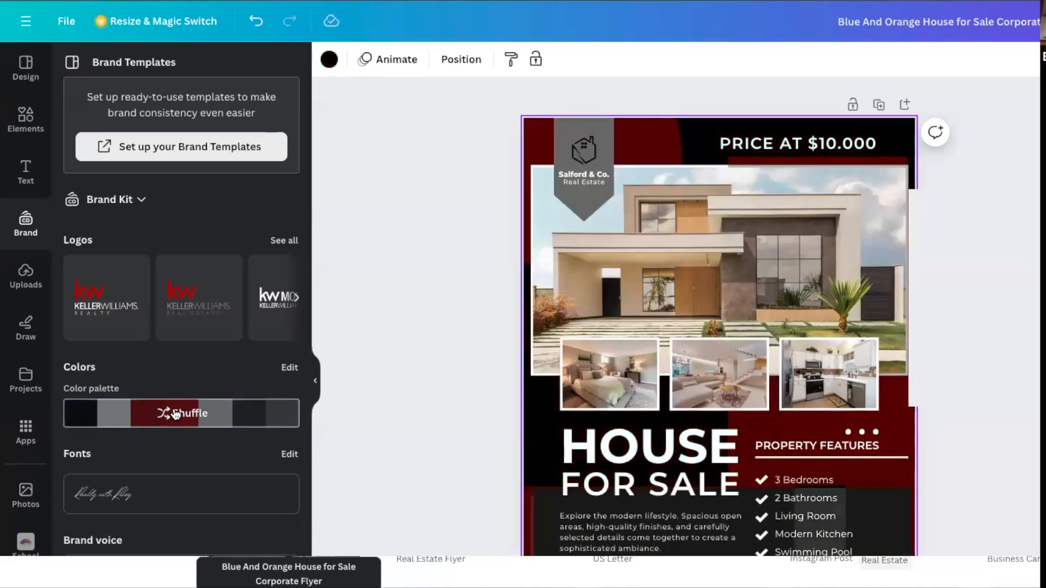
left_click(176, 415)
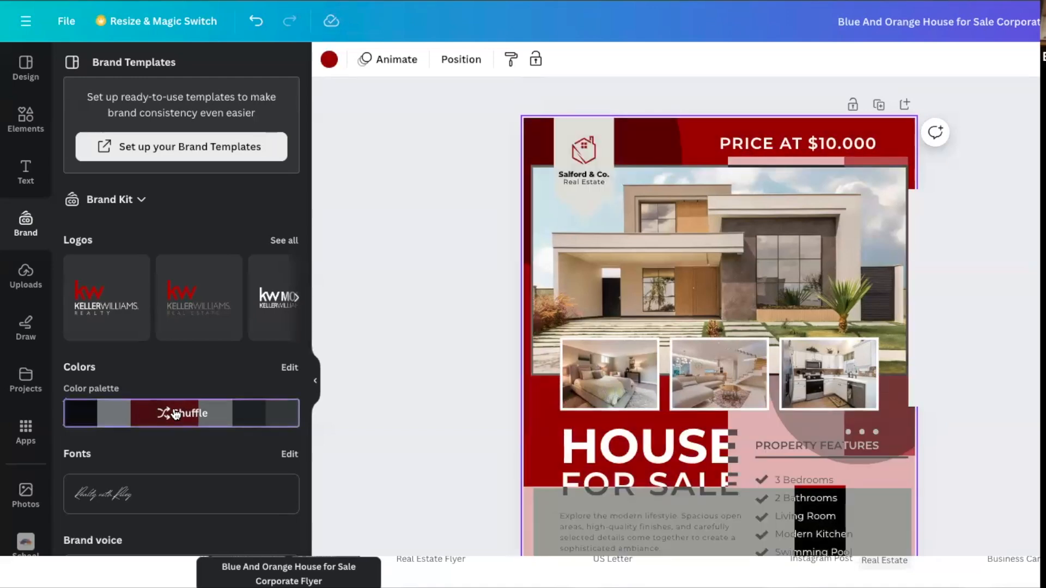
left_click(175, 415)
left_click(176, 414)
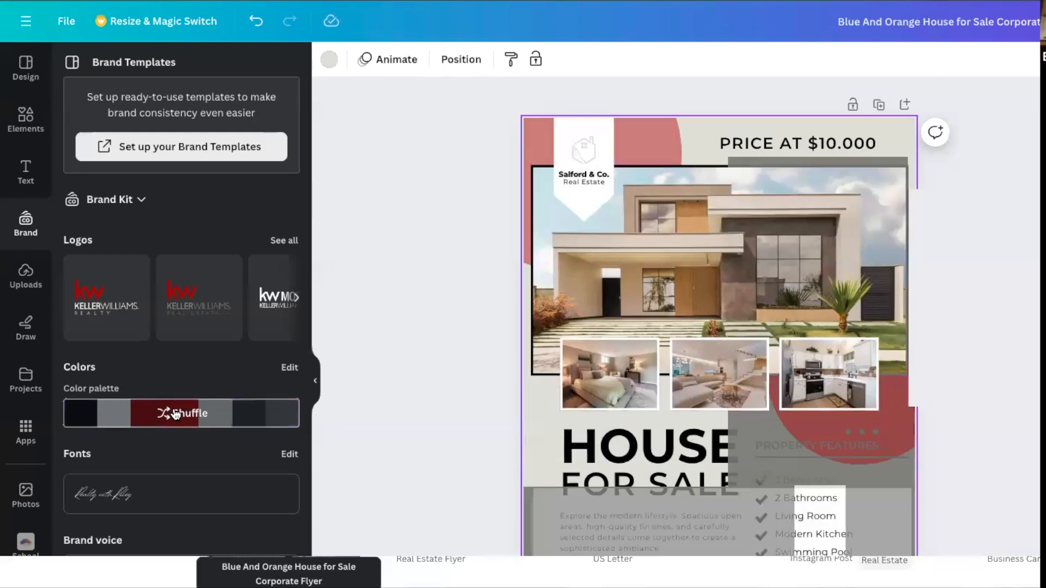
left_click(175, 415)
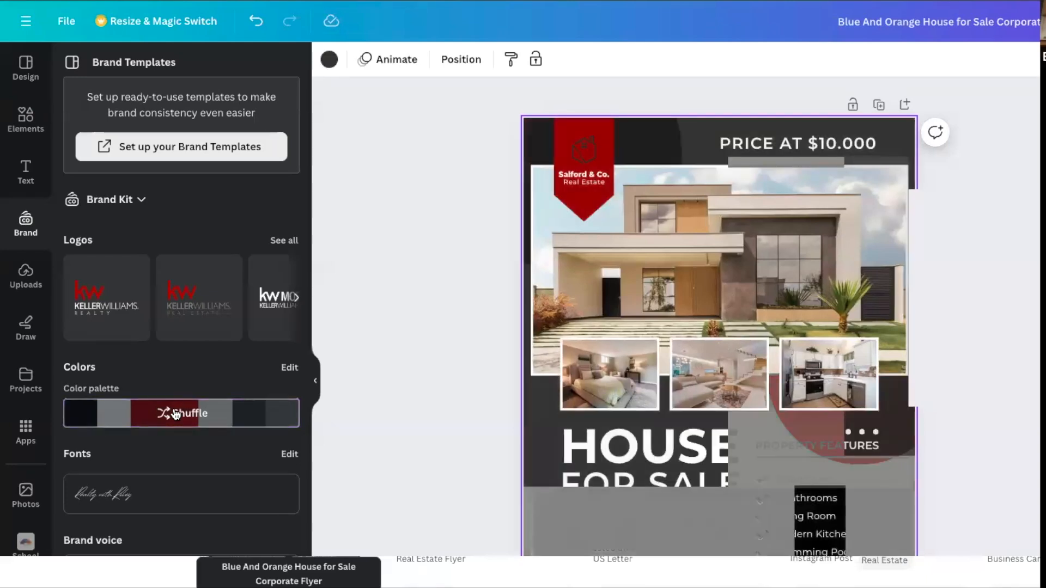
left_click(176, 415)
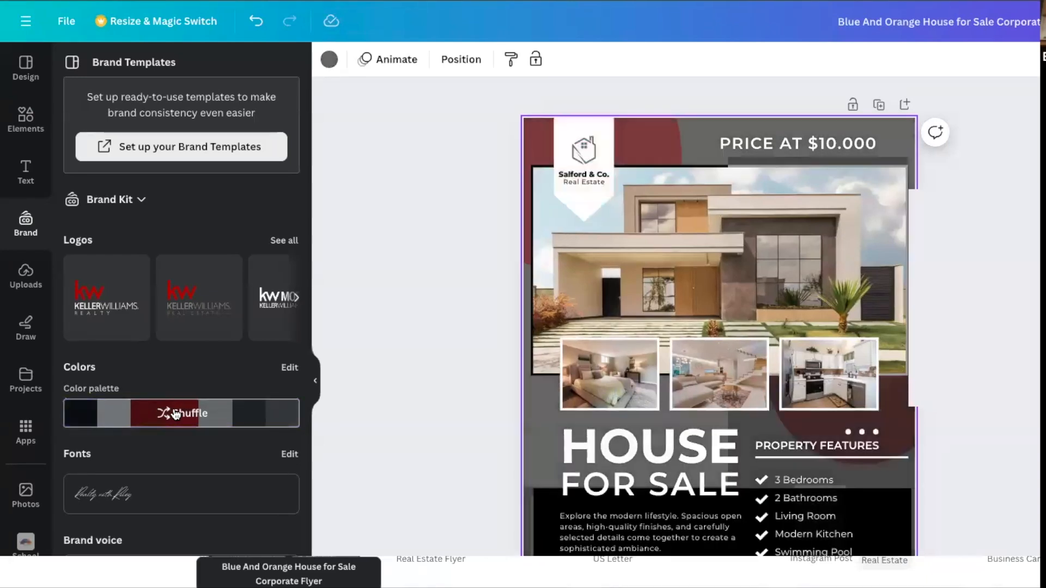
left_click(176, 415)
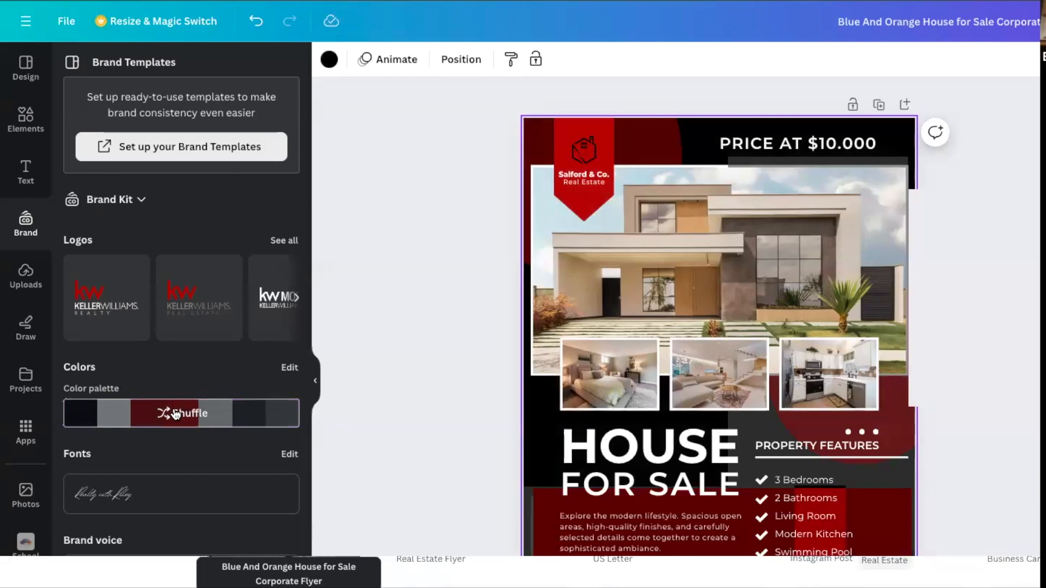
left_click(176, 415)
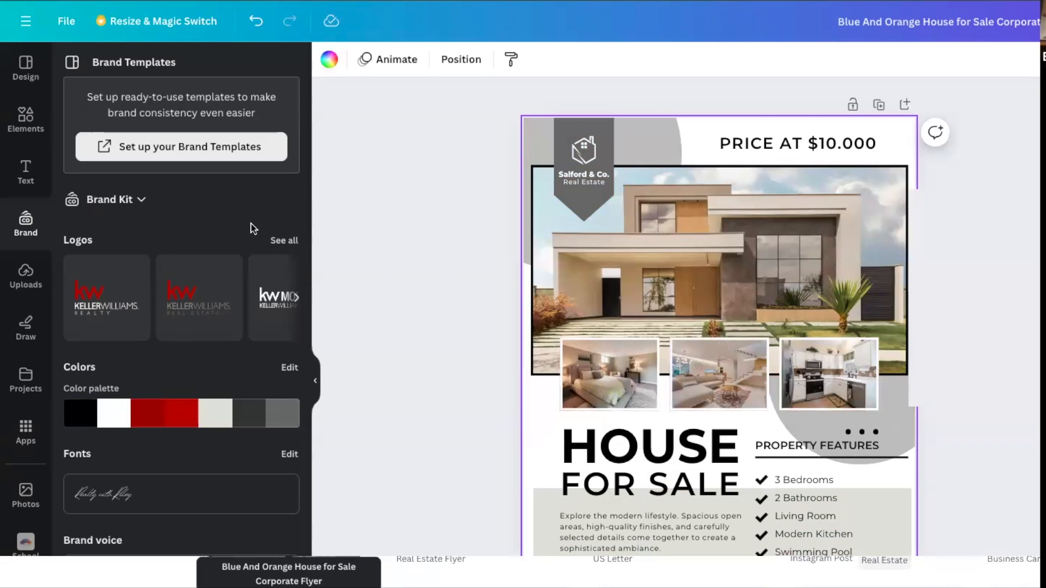
Show all of the brand kit's logos and look through the KW Modesto and Central Valley Realty versions.
left_click(279, 241)
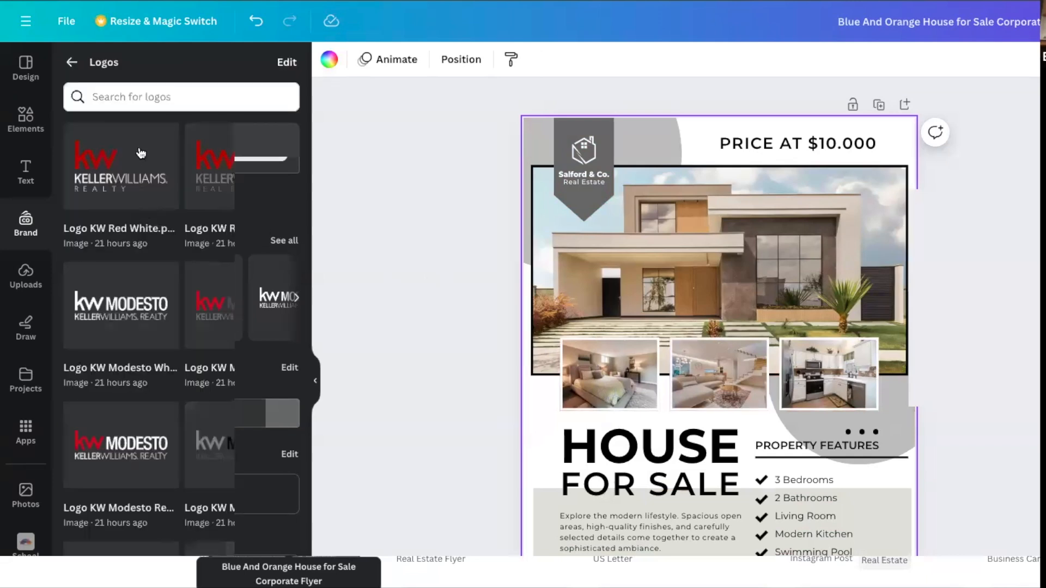
scroll(218, 330, "down", 2)
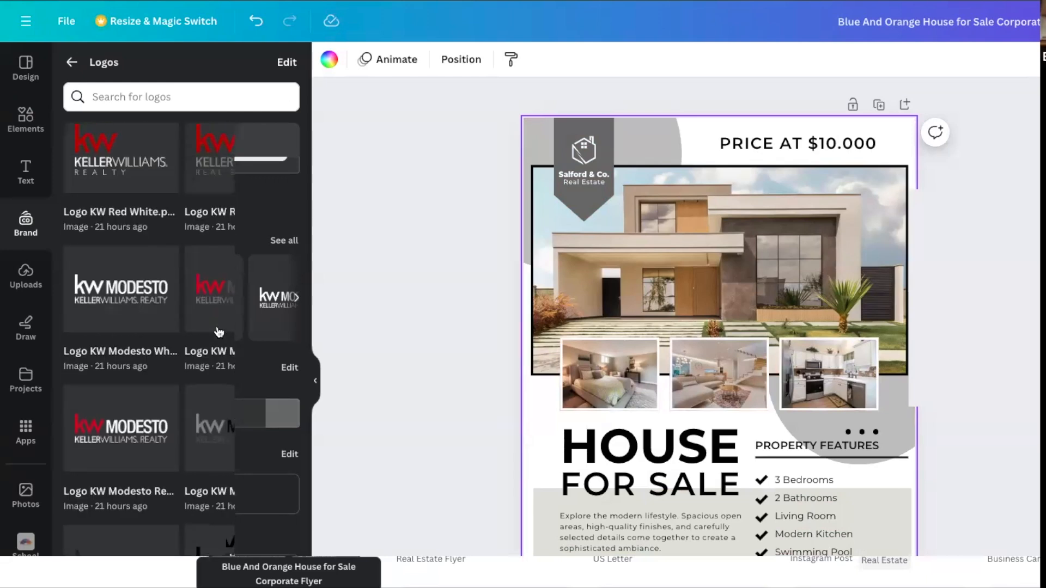
left_click(279, 240)
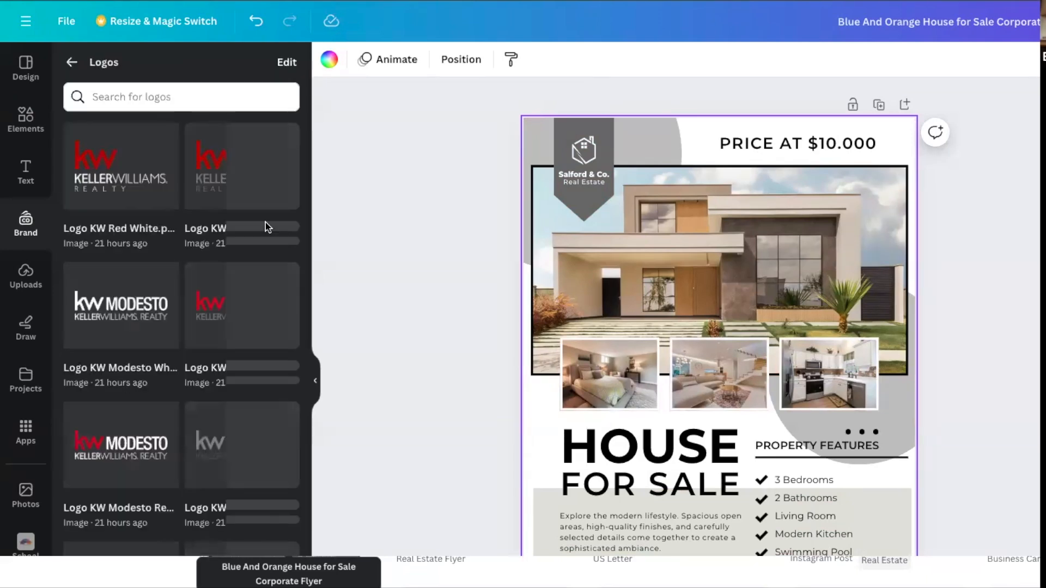
scroll(100, 480, "down", 2)
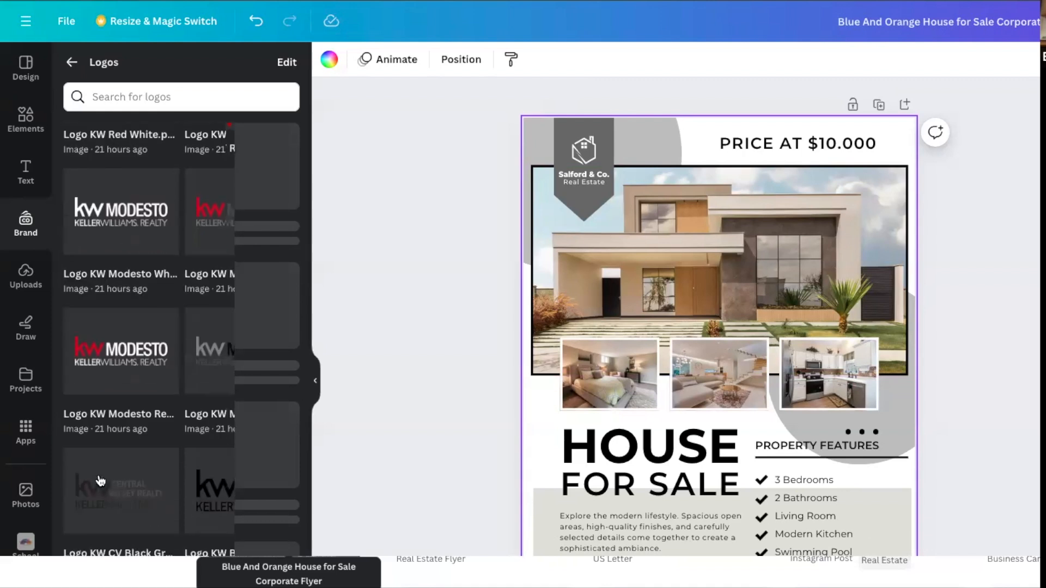
Try the white KW Modesto logo and the Central Valley Realty logo on the flyer, deleting each one.
left_click(110, 207)
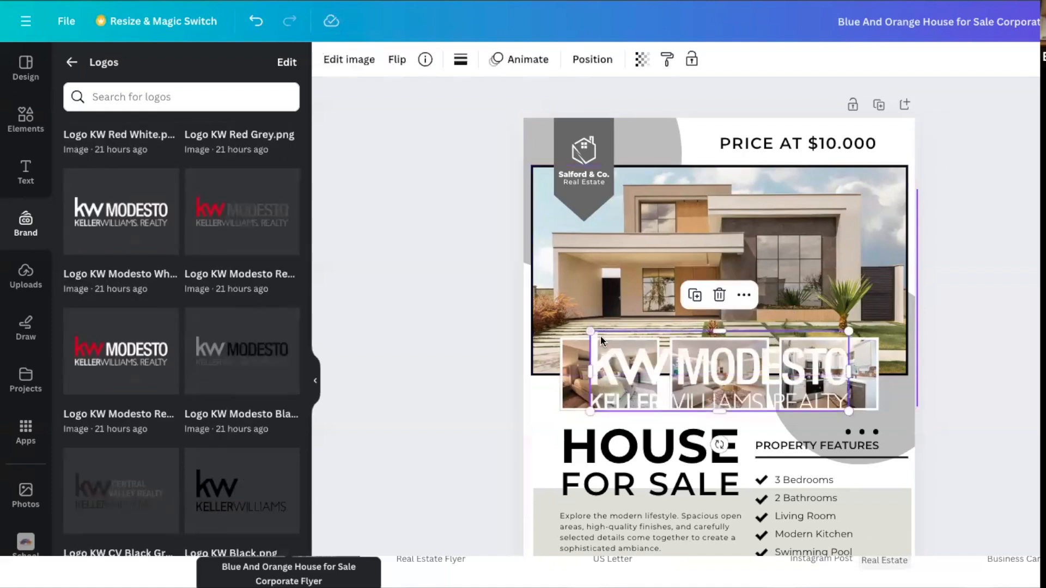
left_click_drag(589, 331, 735, 376)
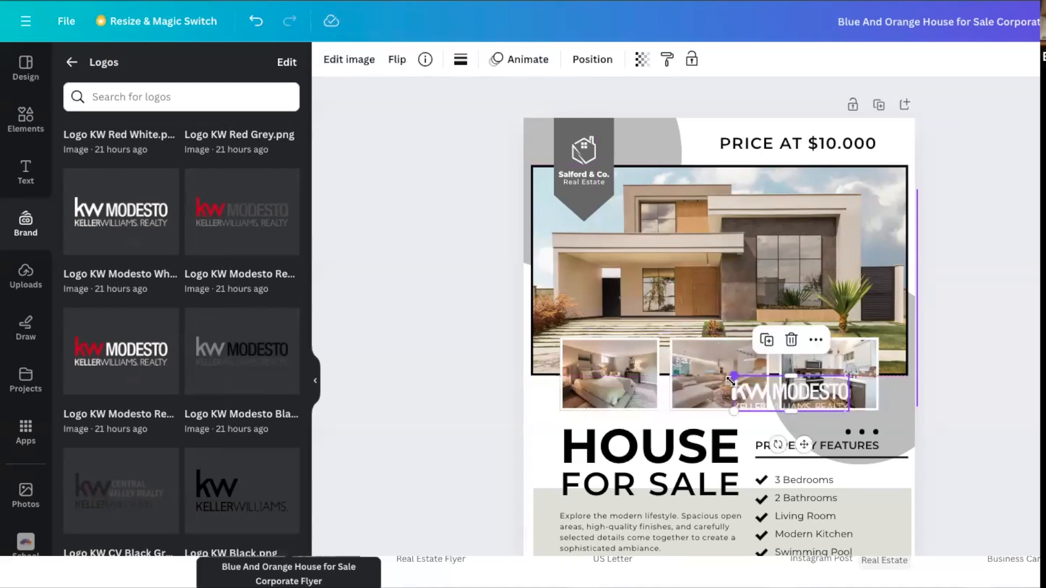
left_click_drag(789, 403, 836, 547)
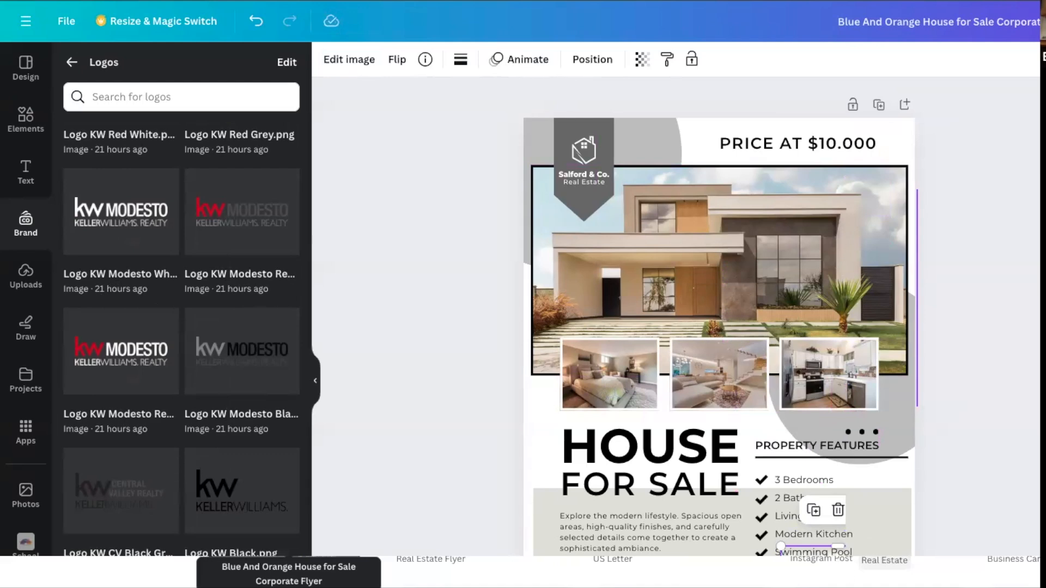
left_click(837, 511)
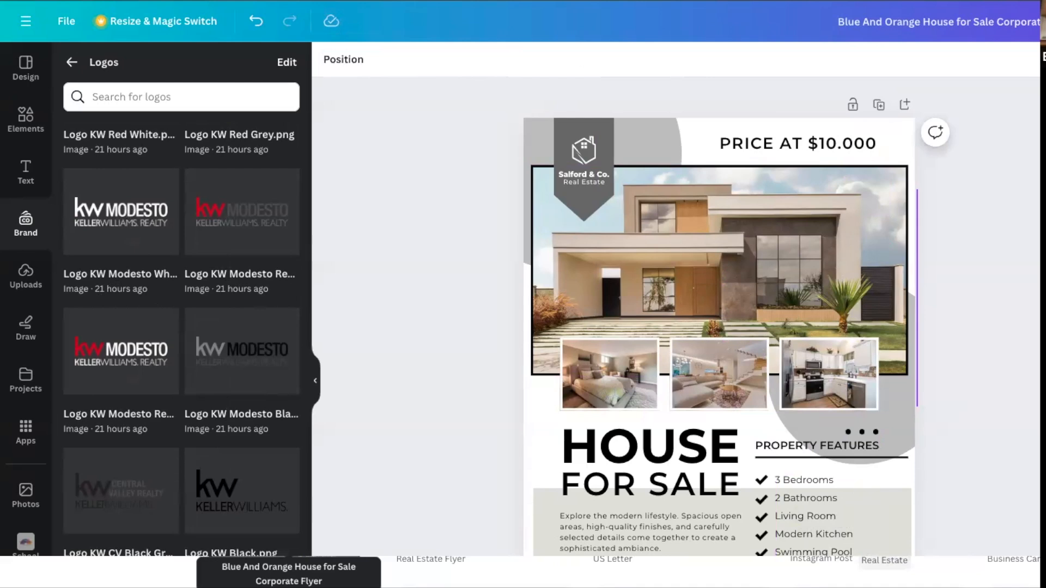
left_click(798, 143)
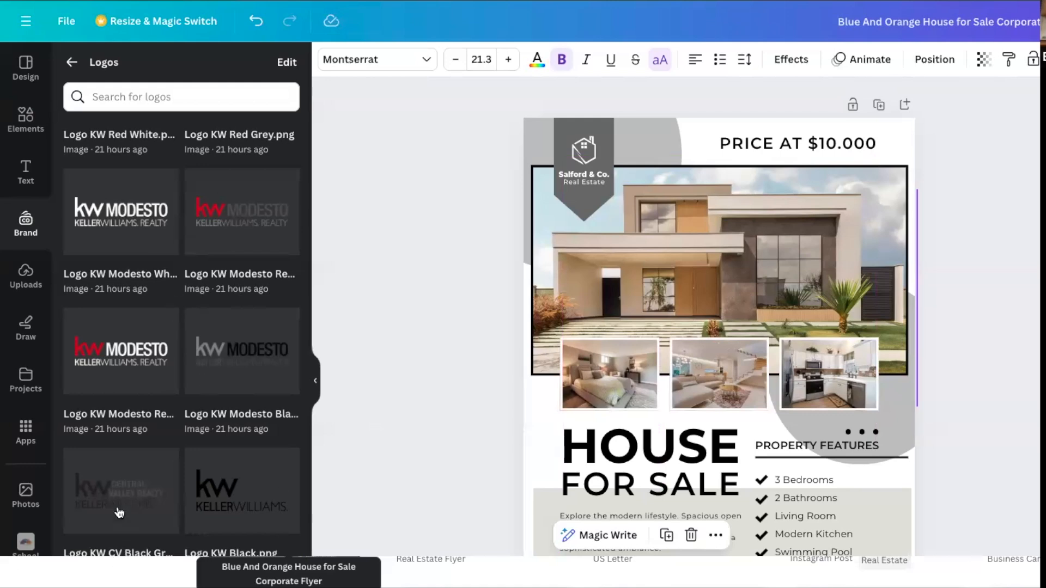
left_click(136, 497)
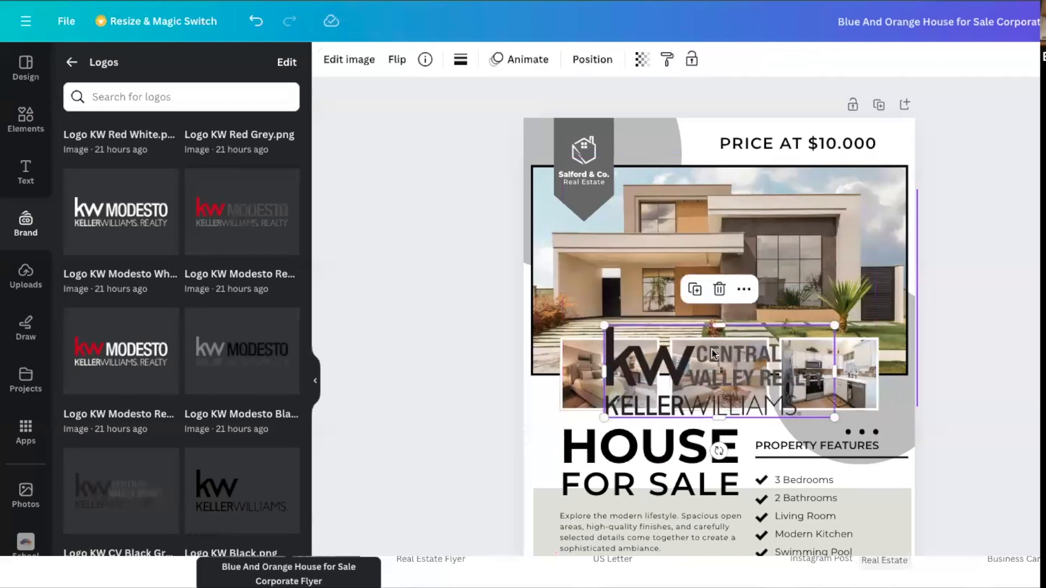
left_click(720, 290)
Add the white KW Modesto logo to the flyer, shrink it and move it to the flyer's lower left area.
left_click(142, 205)
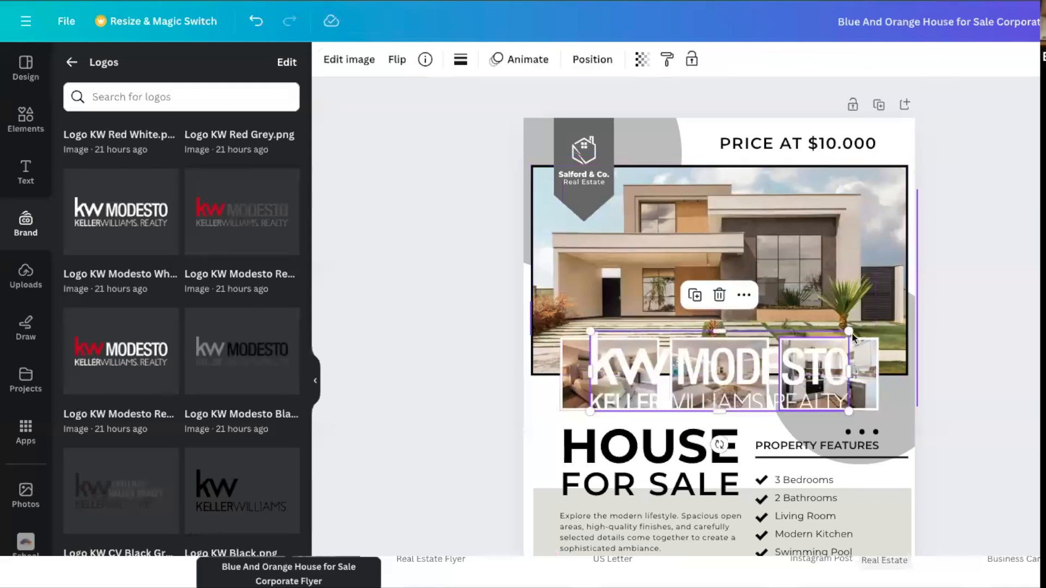
left_click_drag(849, 331, 672, 381)
left_click_drag(641, 448, 640, 581)
left_click(397, 540)
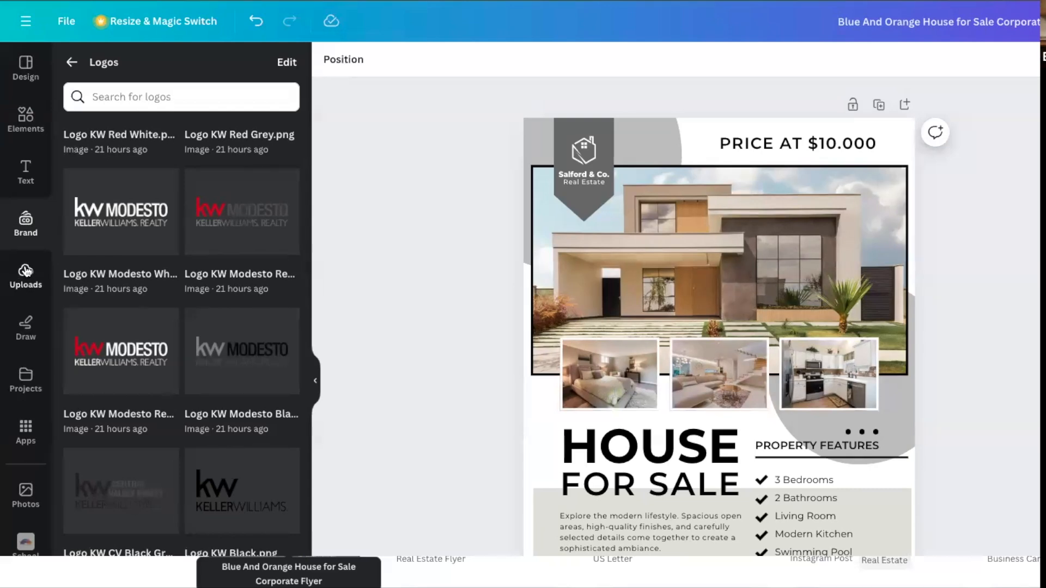
Upload three property photos to the image uploads: a living room interior, a white farmhouse exterior and a staircase interior.
left_click(25, 270)
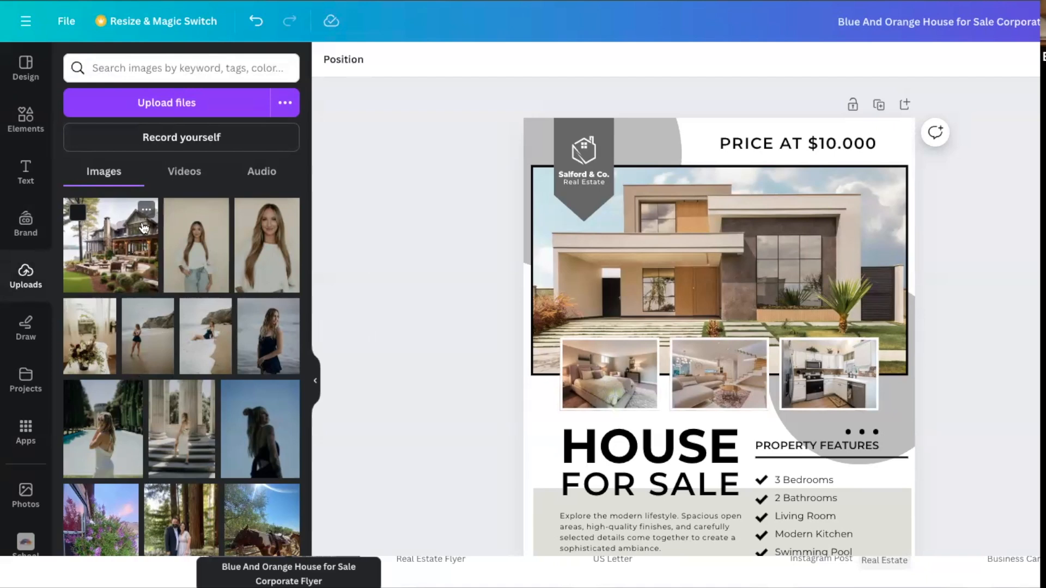
left_click(166, 103)
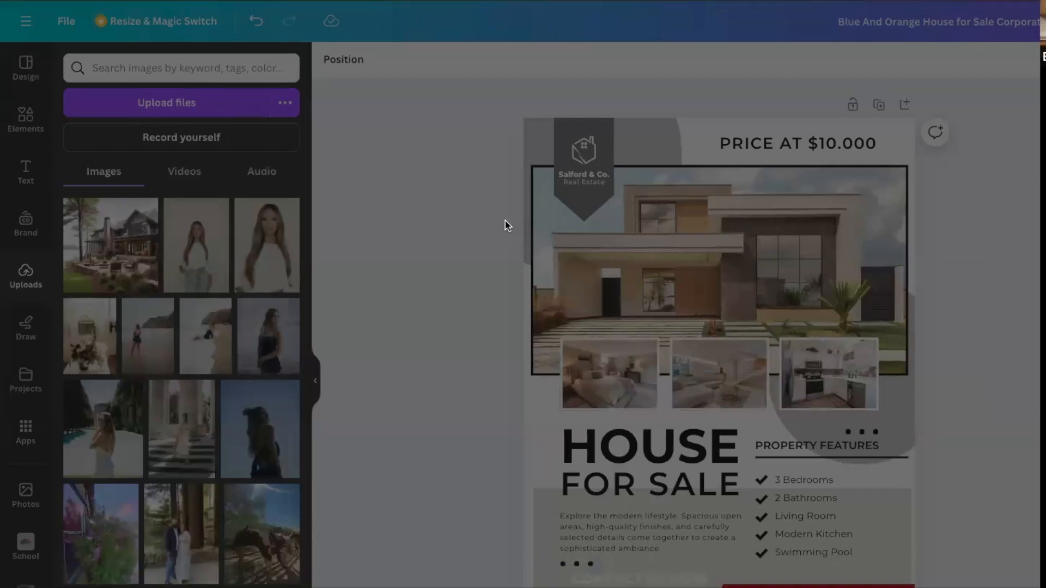
left_click(947, 472)
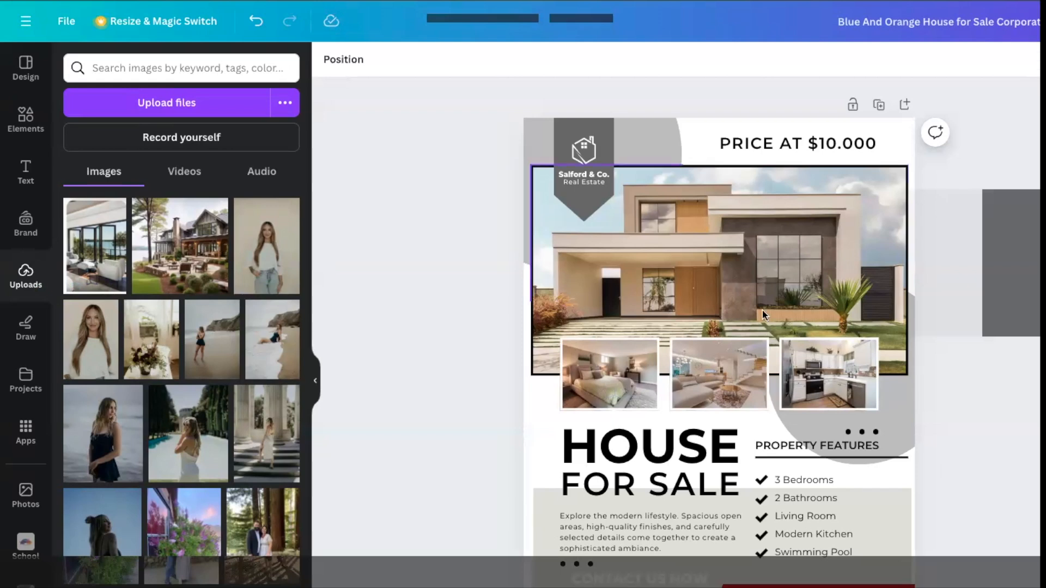
left_click(179, 106)
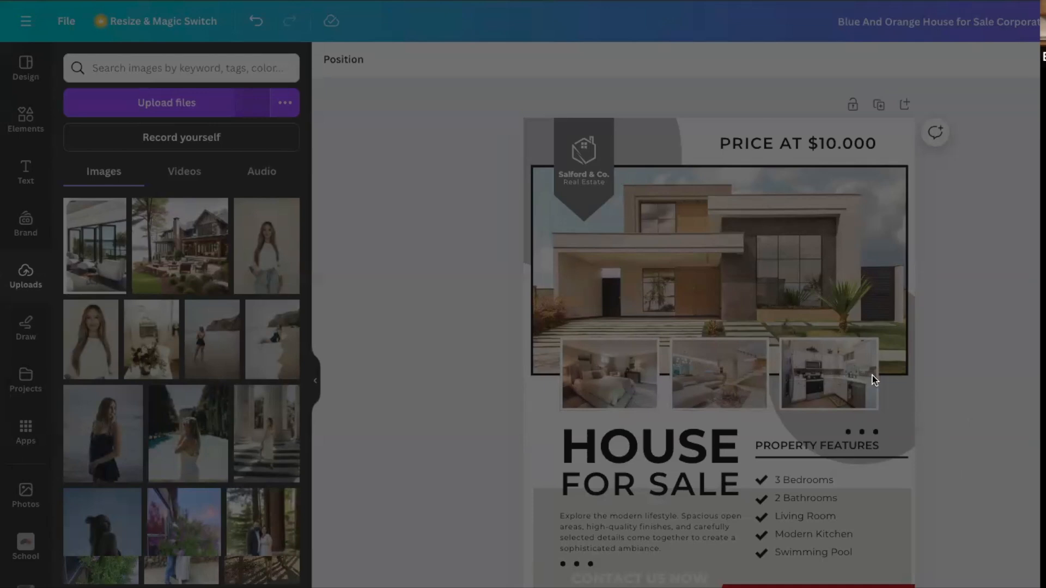
left_click(954, 468)
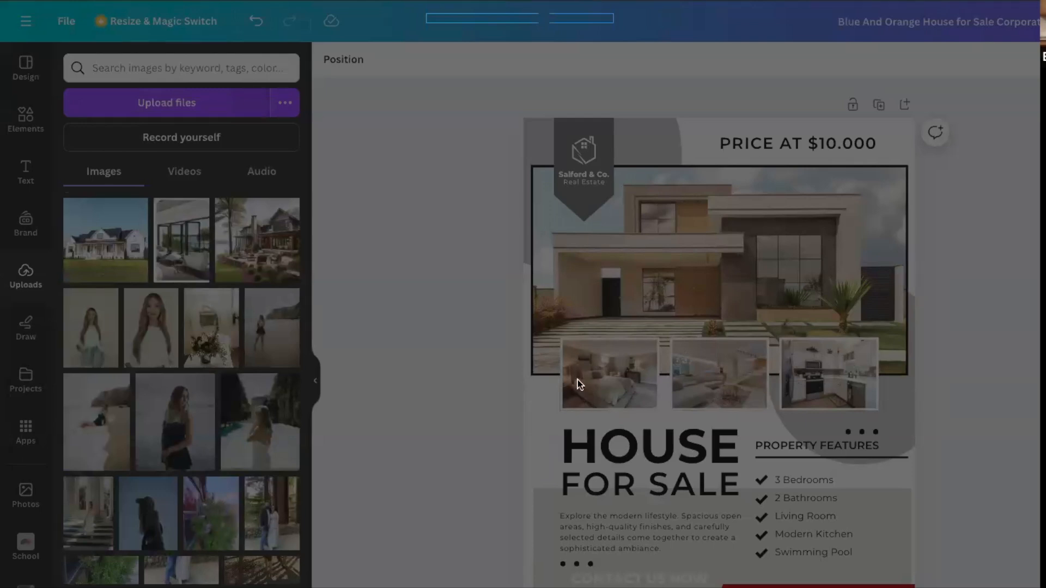
left_click(939, 472)
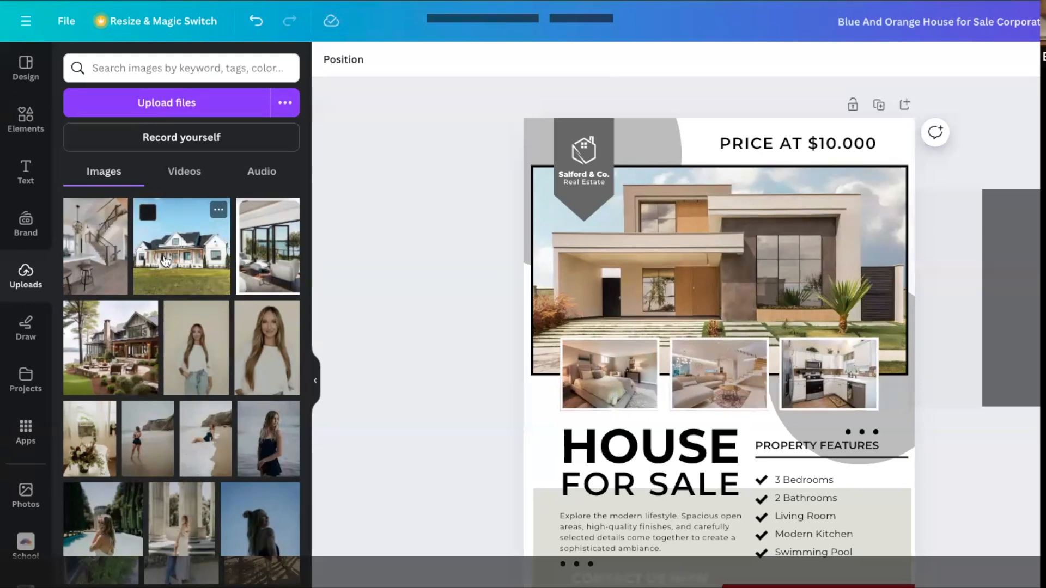
Replace the flyer's main photo with the white farmhouse and the three small photos with the living room, staircase and stone-patio house images.
left_click_drag(176, 261, 612, 271)
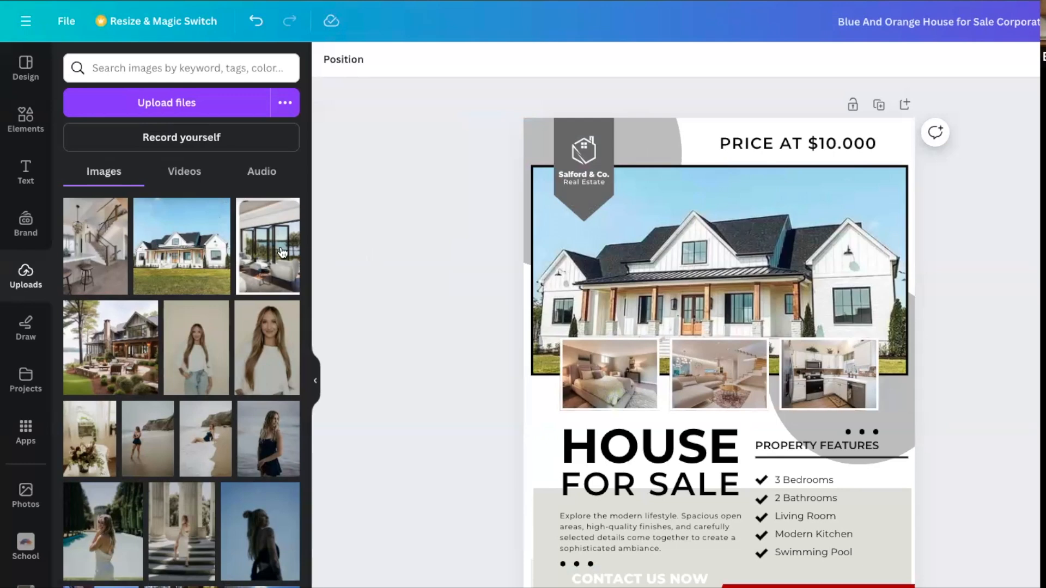
left_click_drag(265, 239, 587, 370)
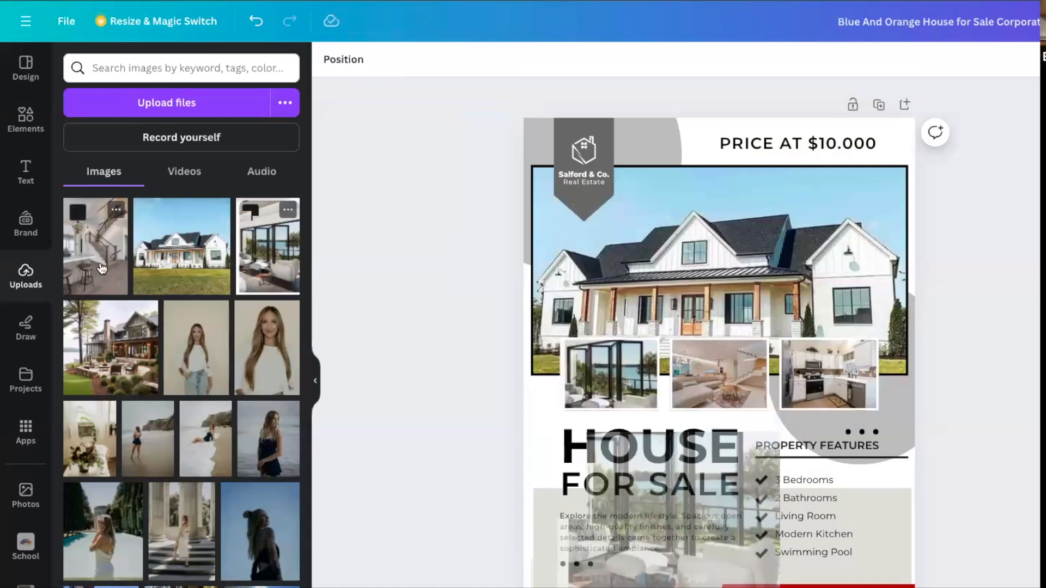
left_click_drag(101, 267, 717, 361)
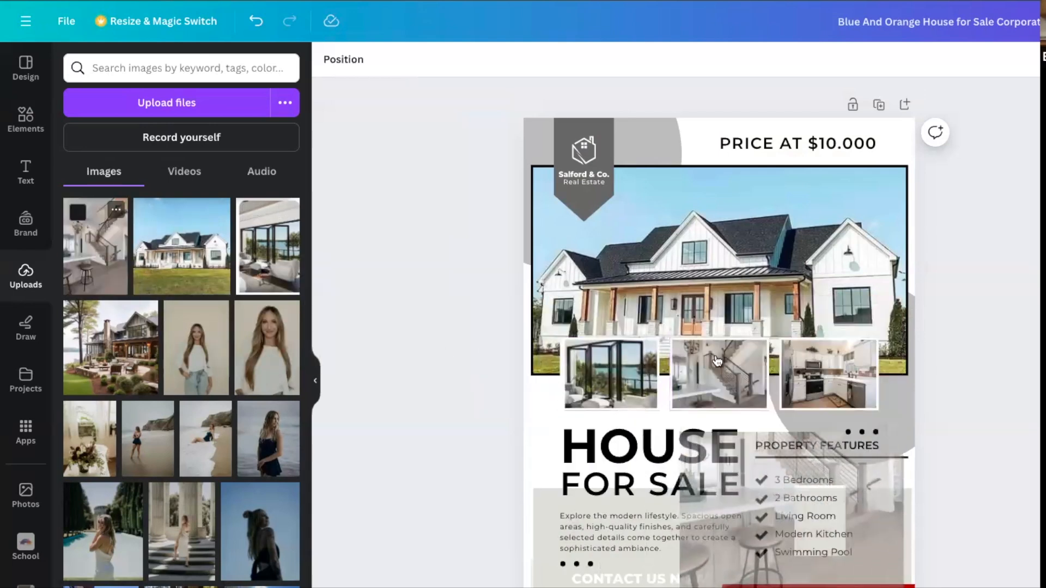
left_click_drag(499, 337, 793, 381)
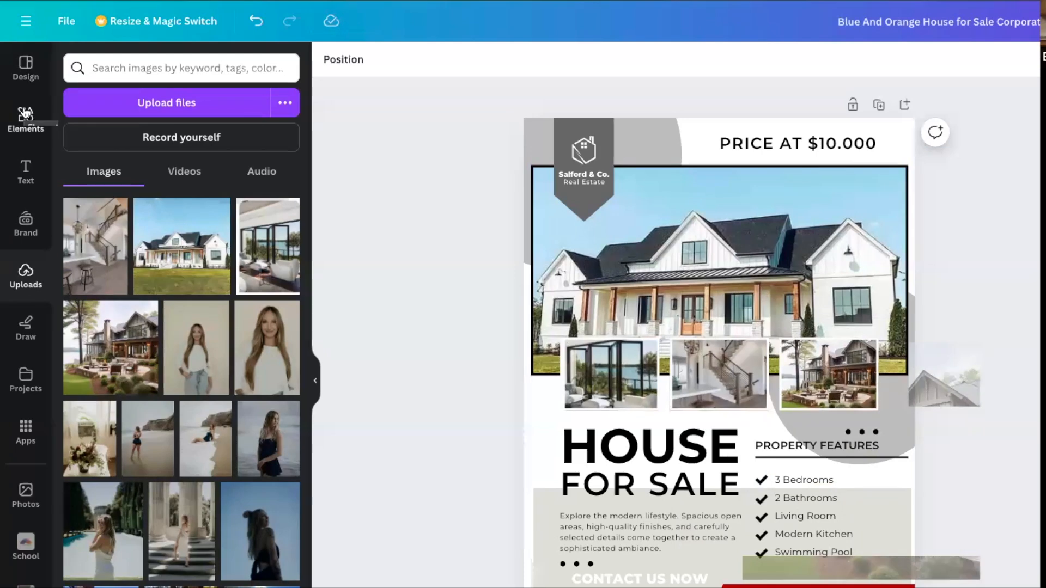
Look through the elements library and its frame categories, from basic shapes and devices to letters, numbers and trending frames.
left_click(25, 114)
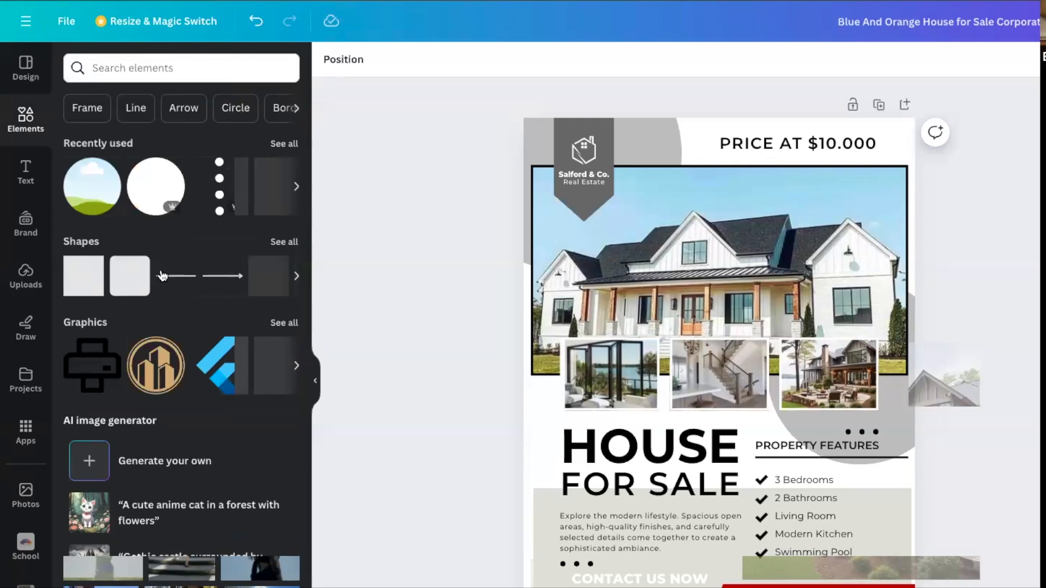
scroll(229, 289, "down", 10)
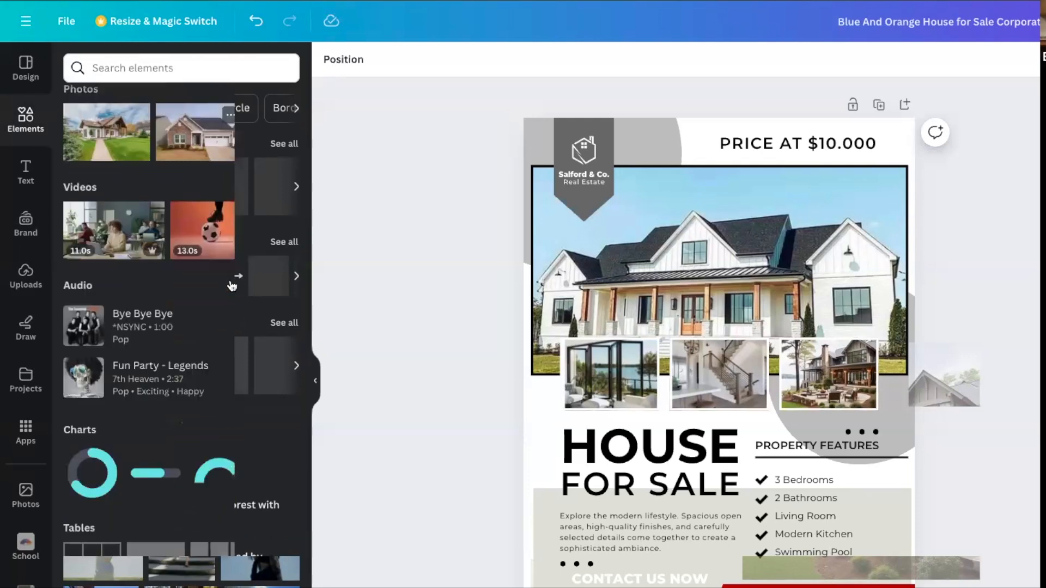
scroll(231, 286, "down", 5)
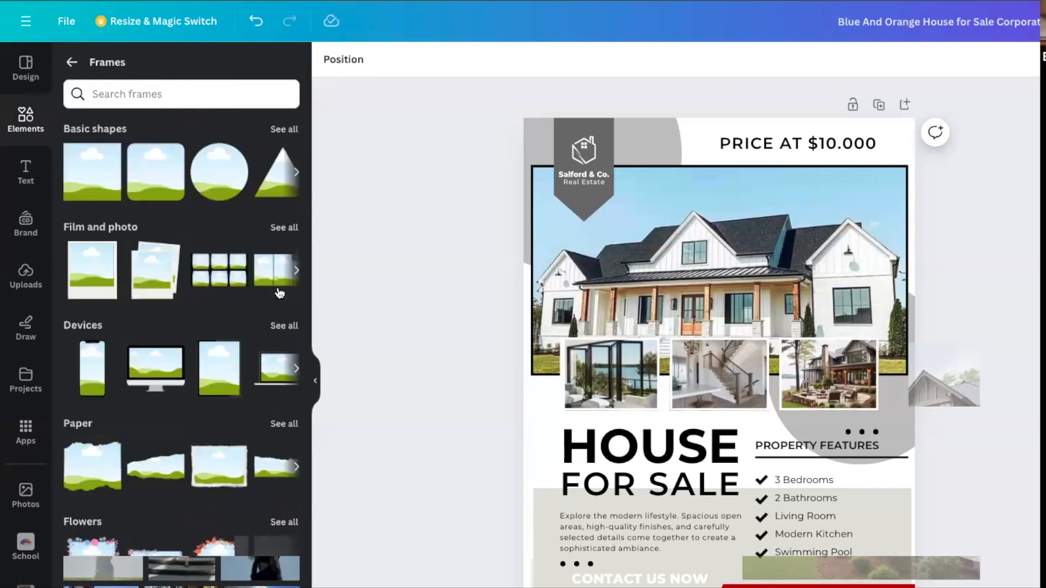
scroll(152, 463, "down", 5)
scroll(151, 464, "down", 10)
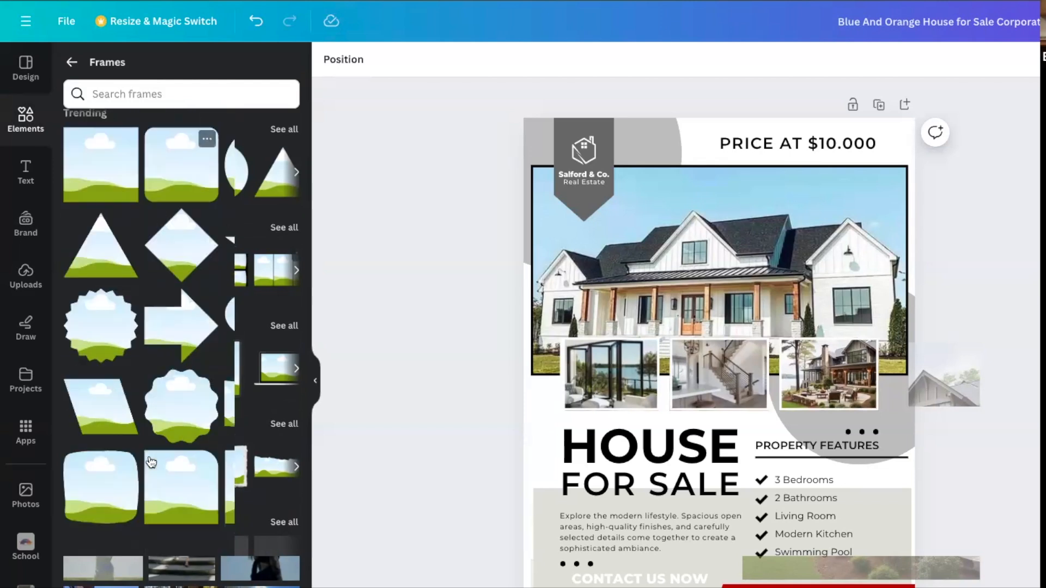
scroll(151, 462, "down", 4)
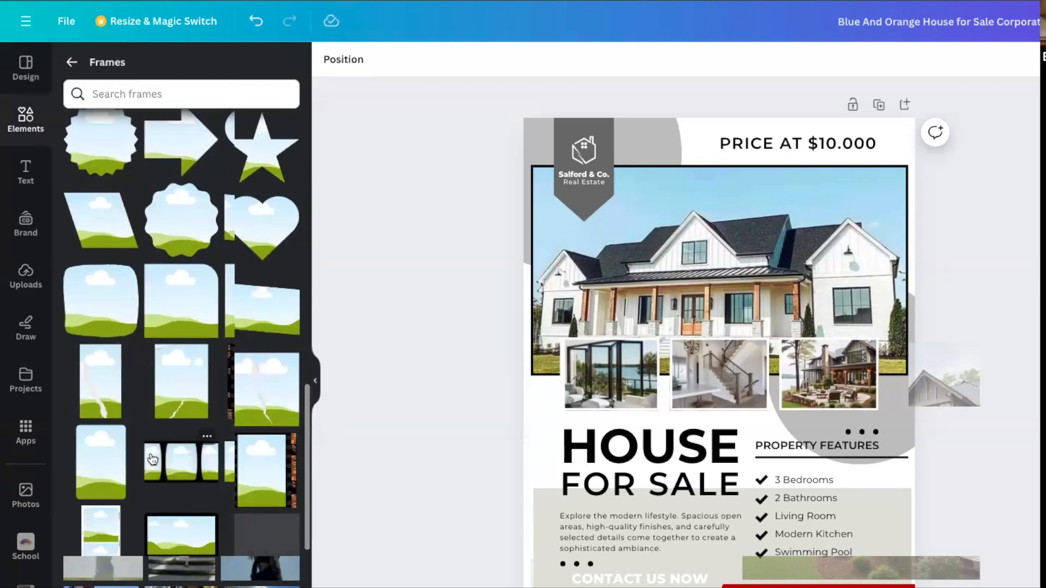
scroll(152, 461, "up", 5)
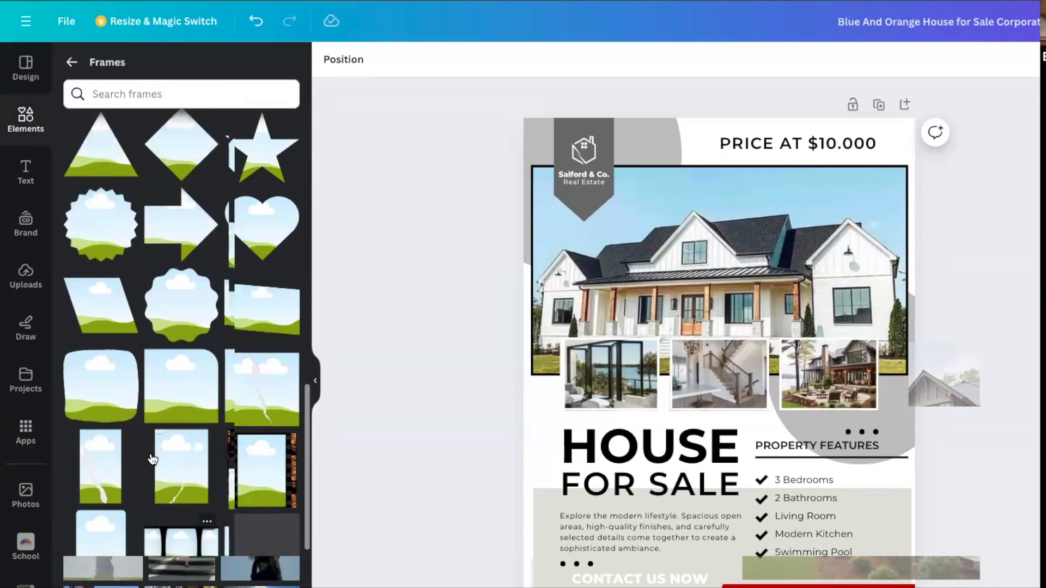
scroll(152, 461, "up", 3)
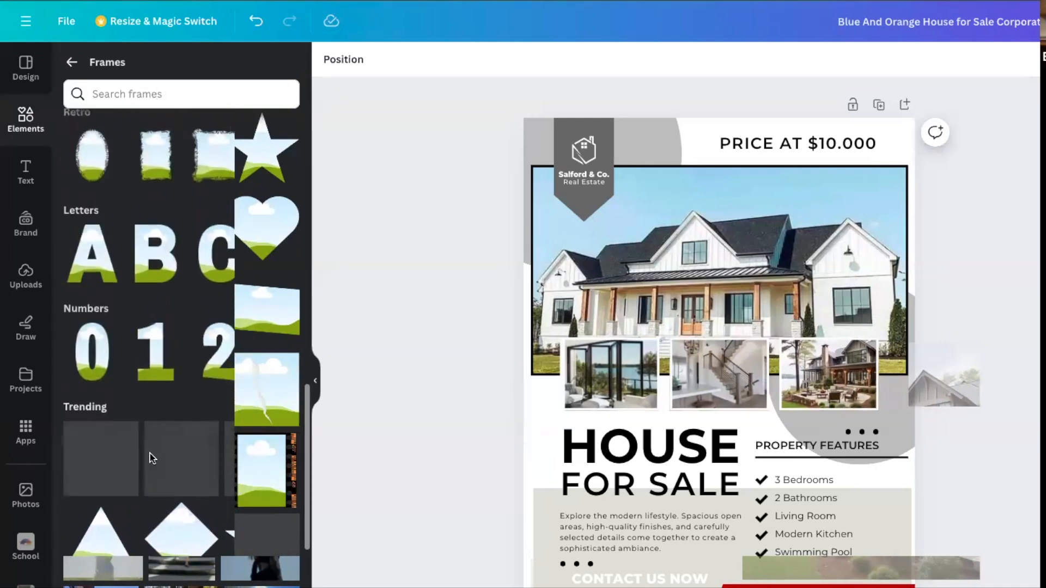
scroll(153, 460, "up", 6)
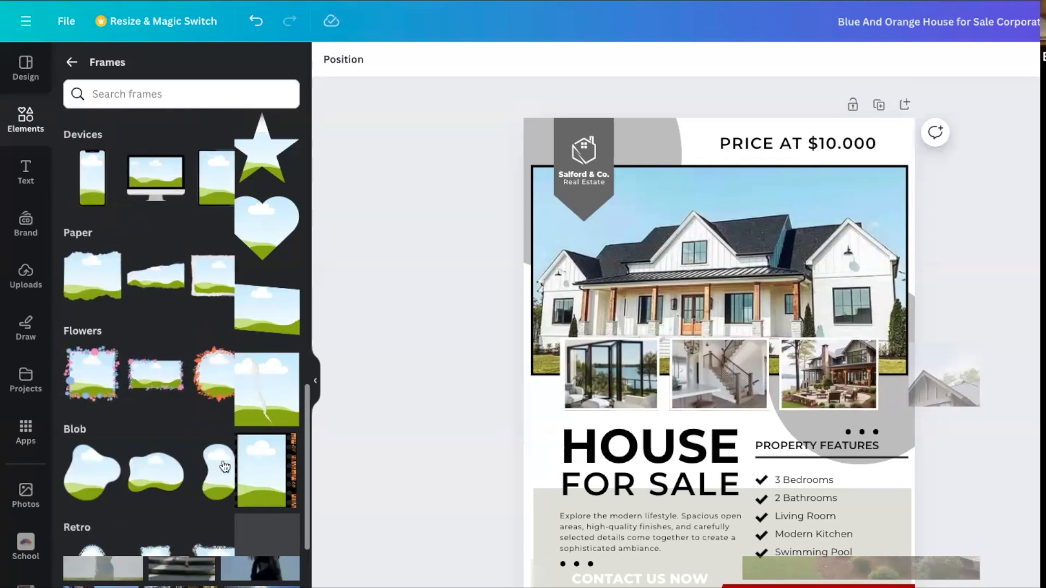
scroll(223, 467, "up", 4)
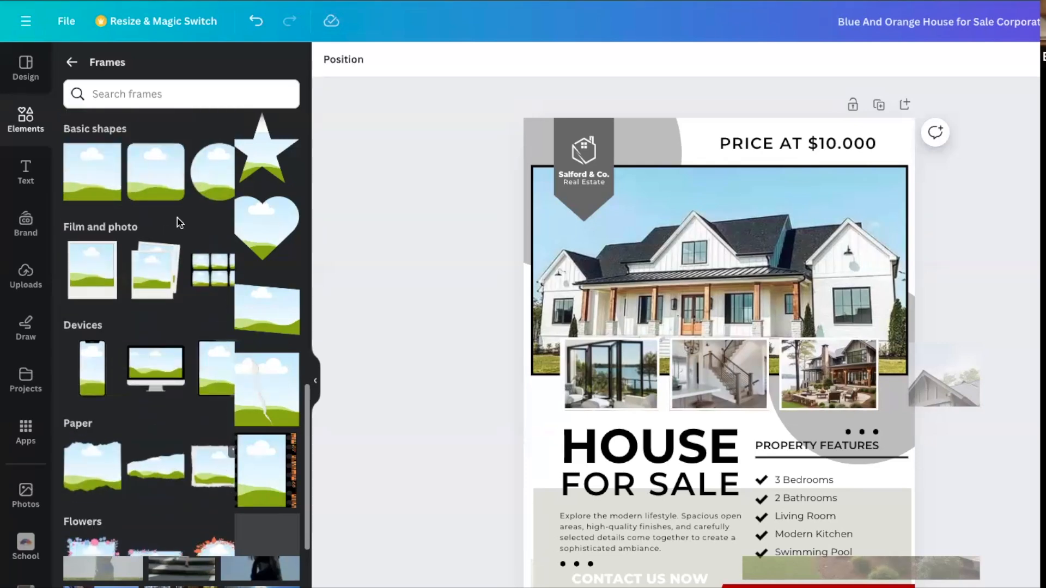
Add a circle frame from the basic shapes, shrink it and place it over the upper right corner of the main house photo.
left_click(295, 130)
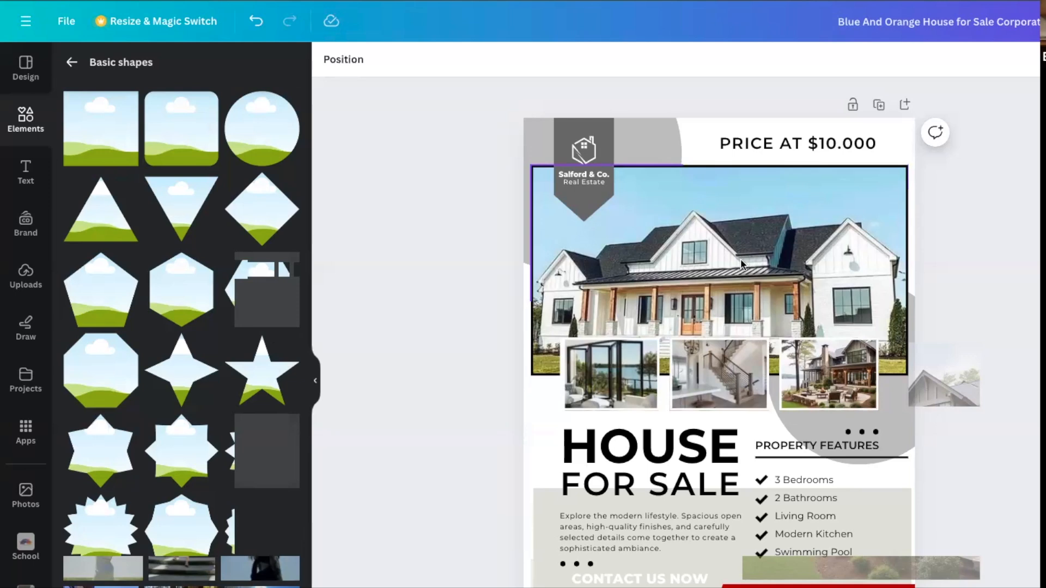
left_click(259, 135)
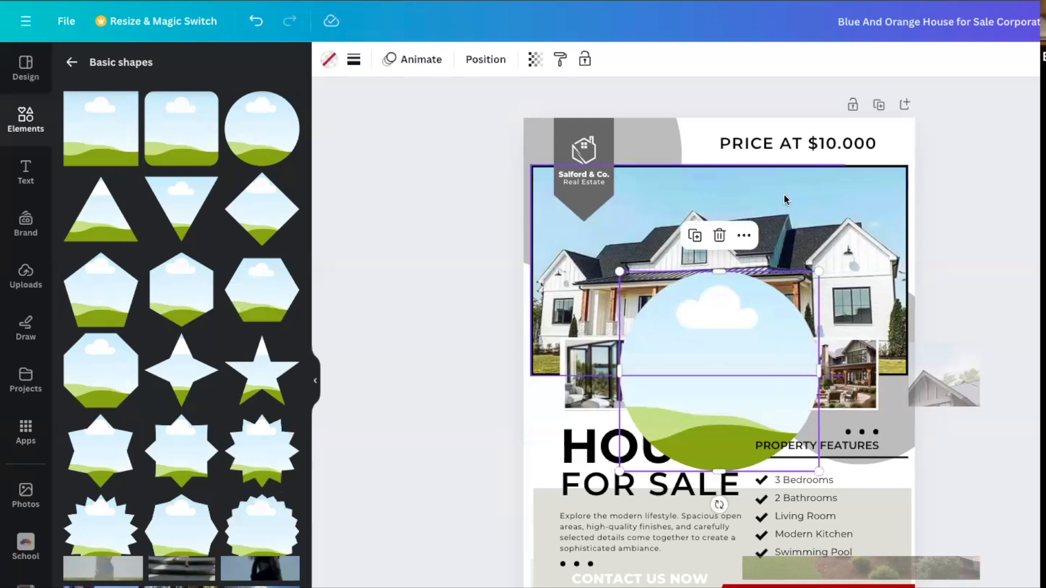
left_click_drag(819, 270, 742, 349)
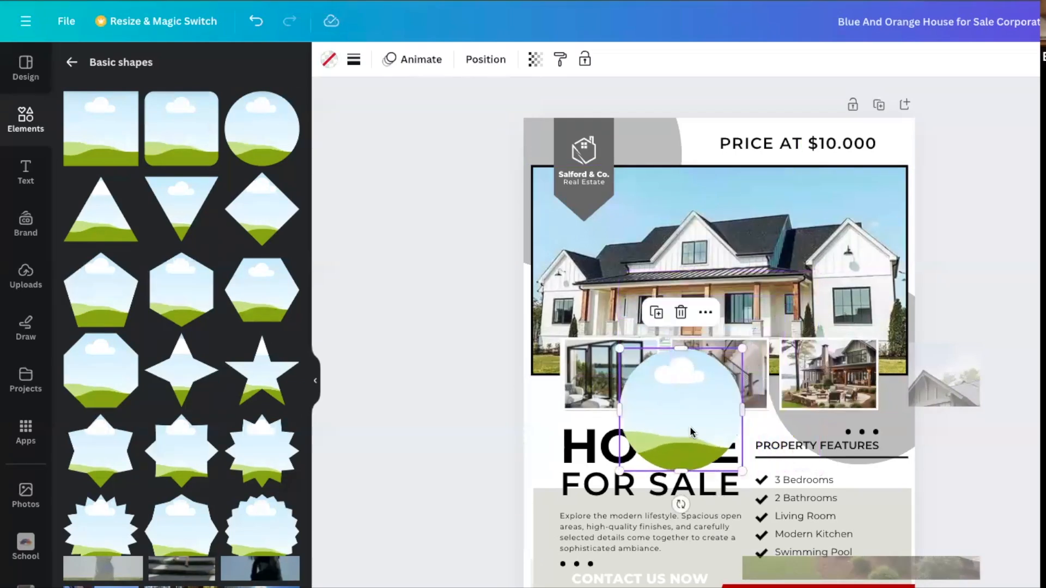
left_click_drag(696, 434, 868, 233)
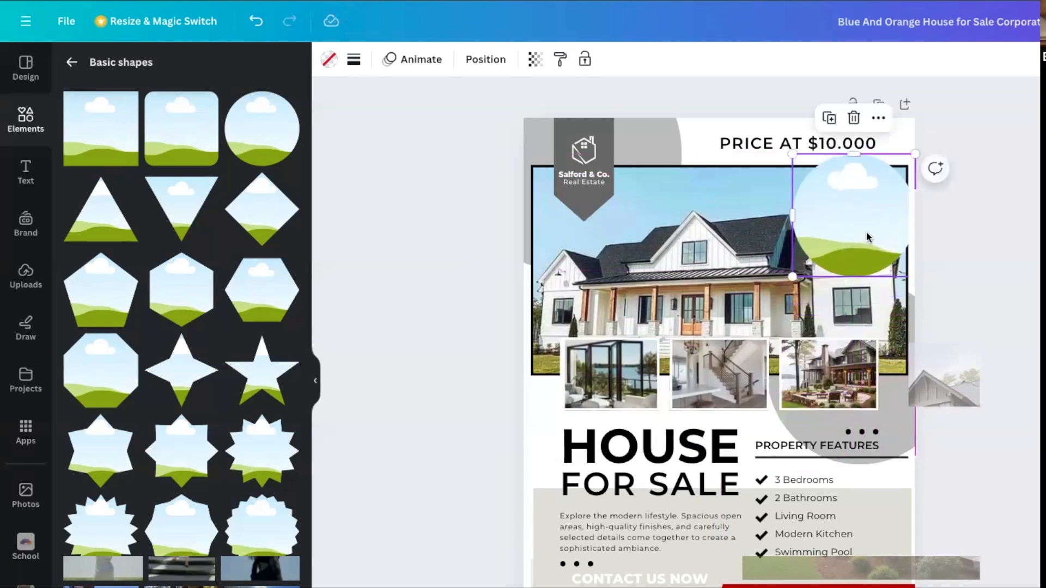
left_click(978, 246)
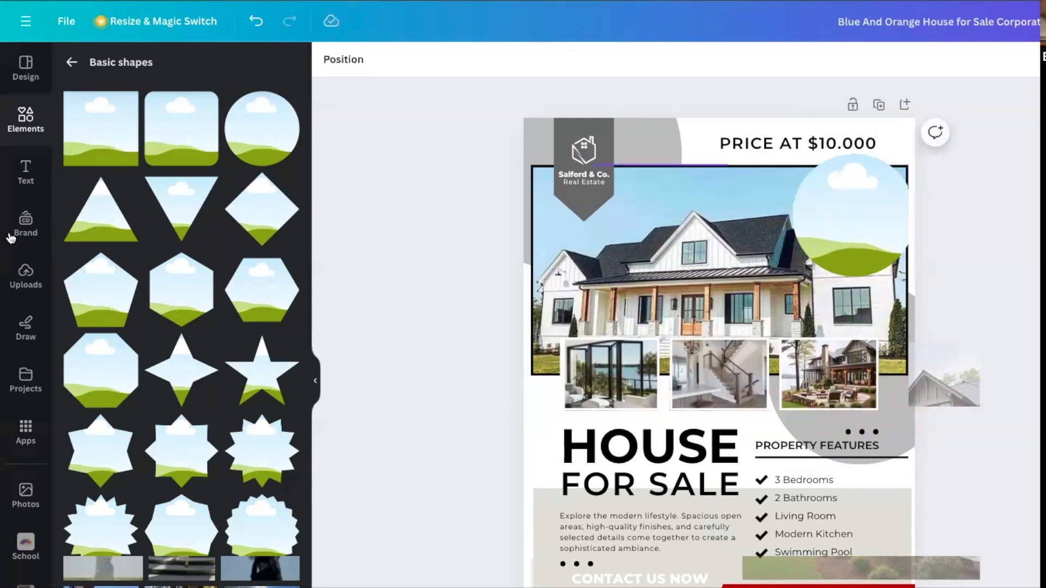
Fill the circle frame with the uploaded close-up portrait in the white top and shift the image down to fit the head inside.
left_click(19, 290)
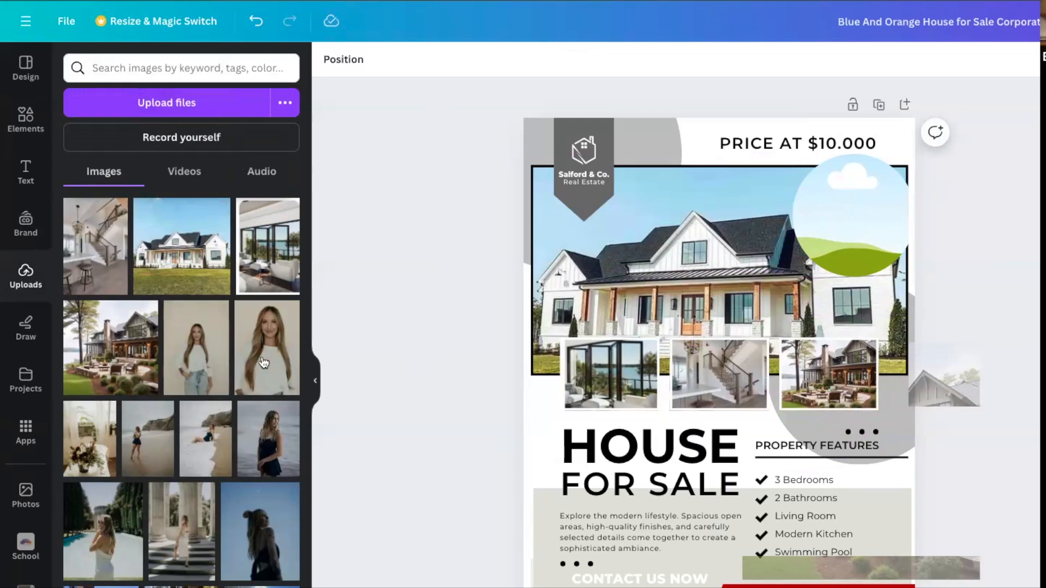
left_click_drag(264, 363, 837, 248)
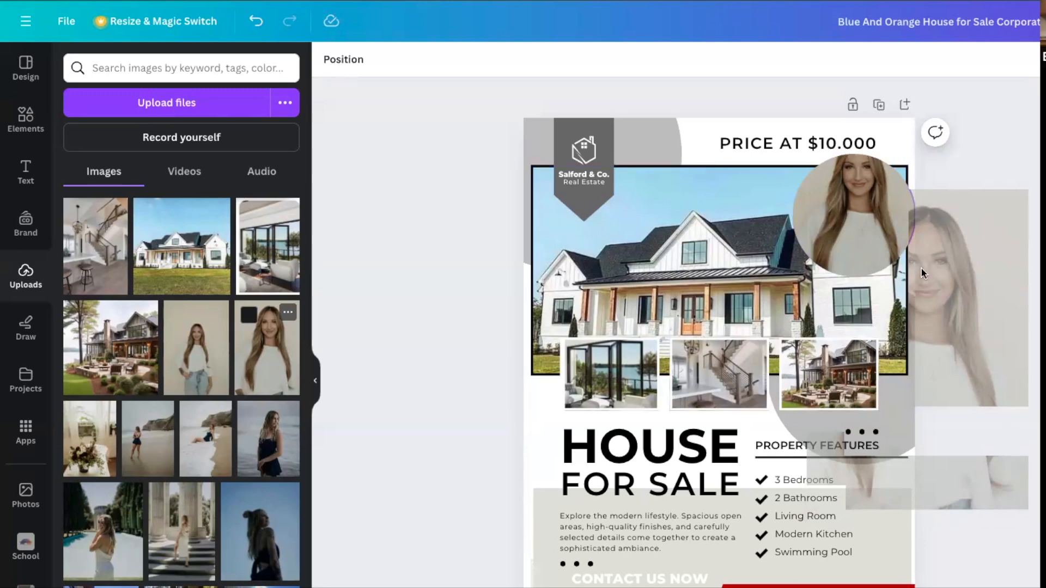
left_click(863, 213)
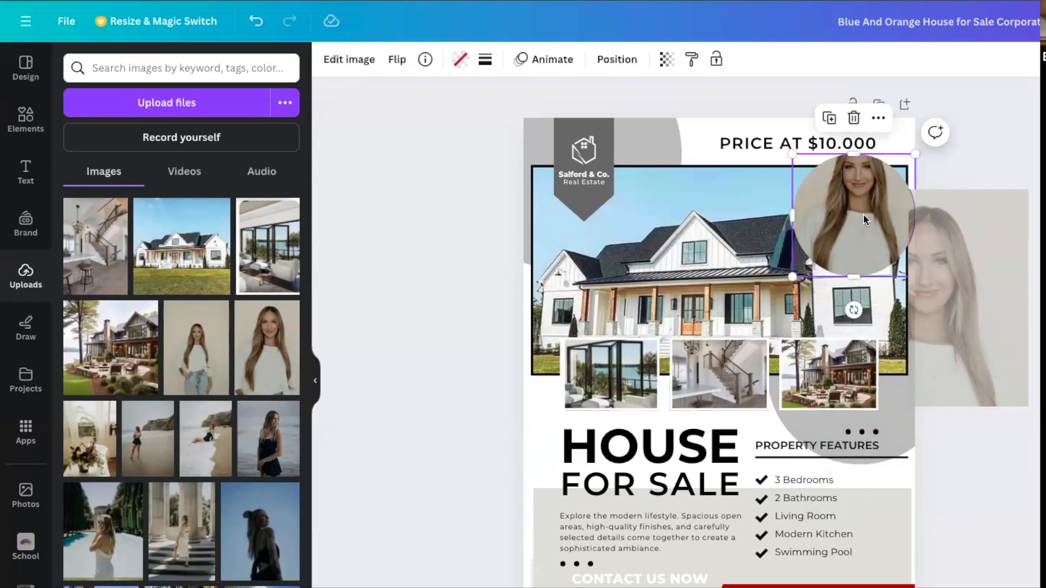
double_click(863, 213)
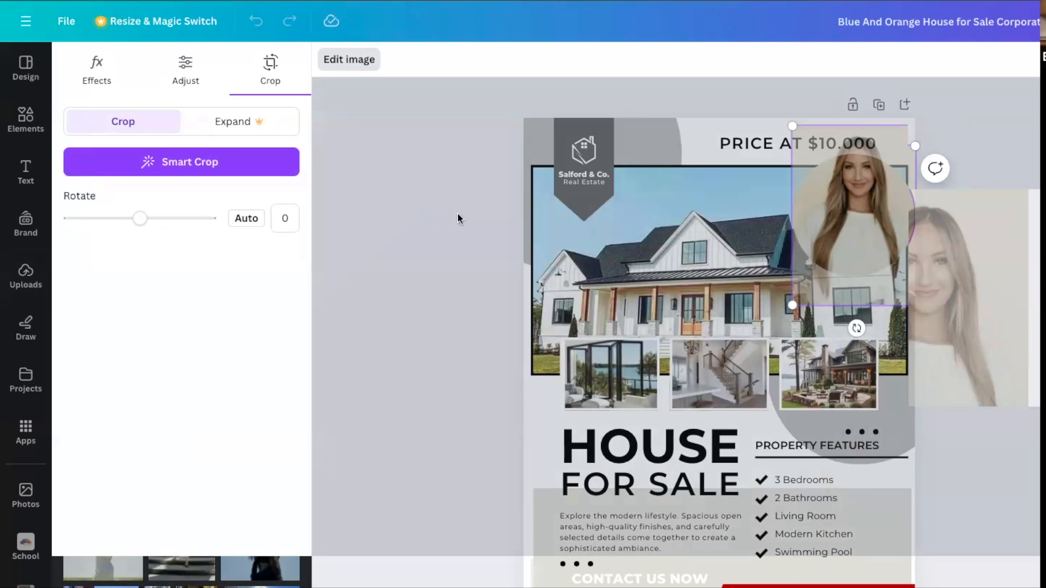
left_click(501, 213)
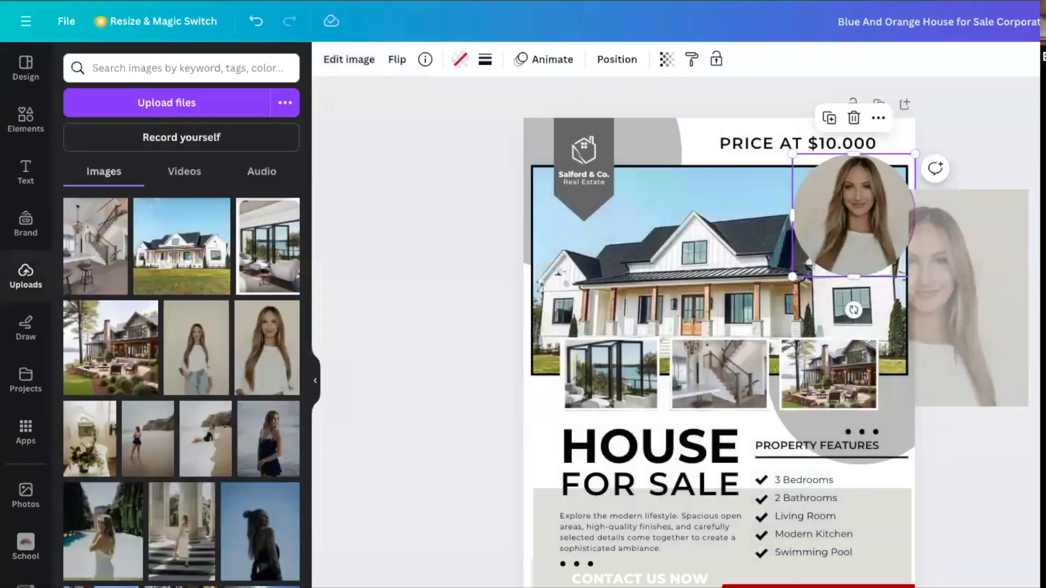
Enlarge the portrait inside its circle frame and adjust the crop to fit the head and shoulders.
left_click(982, 234)
double_click(852, 210)
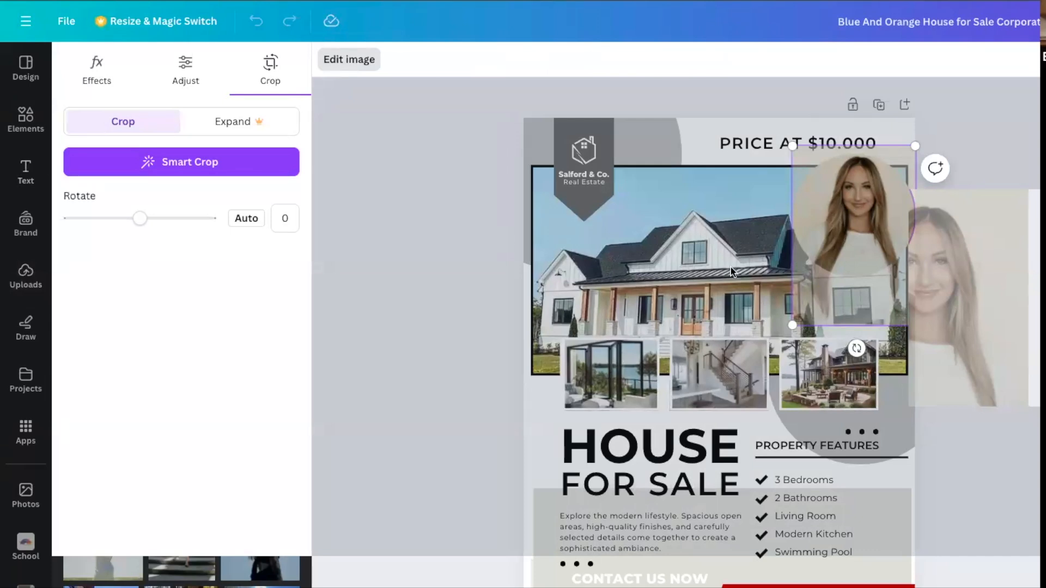
left_click_drag(792, 146, 711, 111)
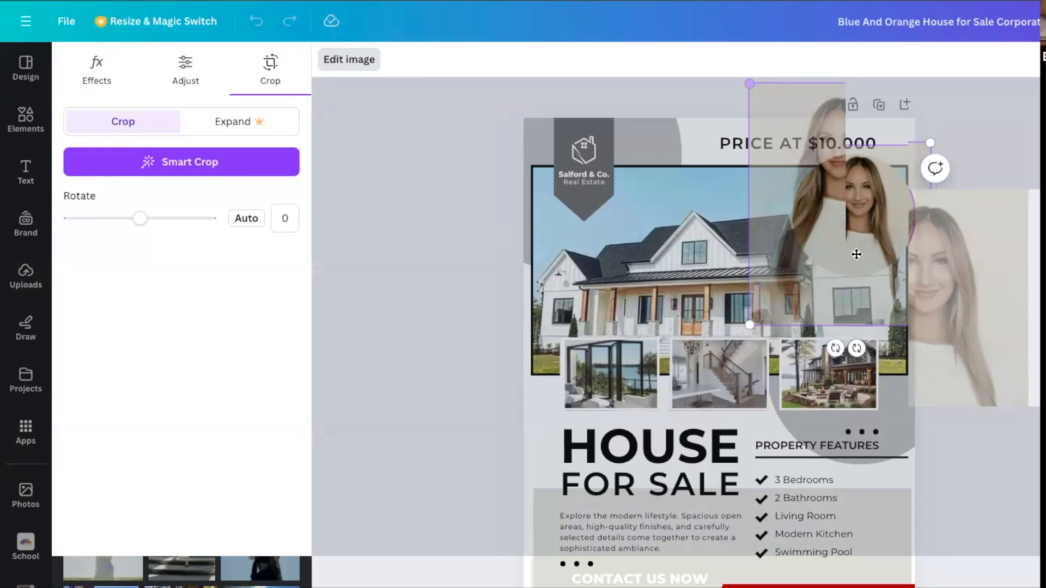
left_click(1025, 246)
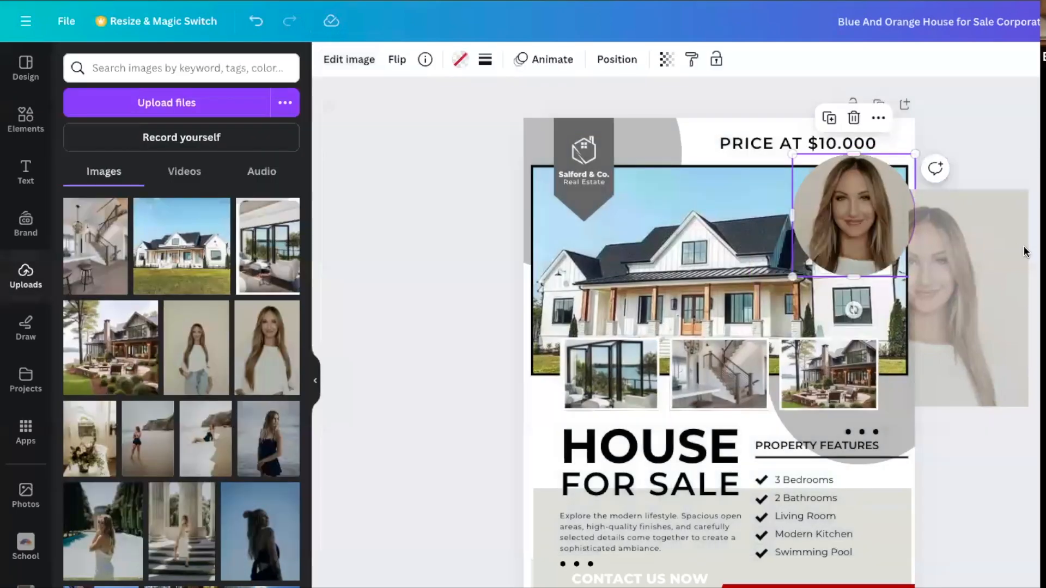
double_click(878, 209)
left_click_drag(768, 139, 777, 152)
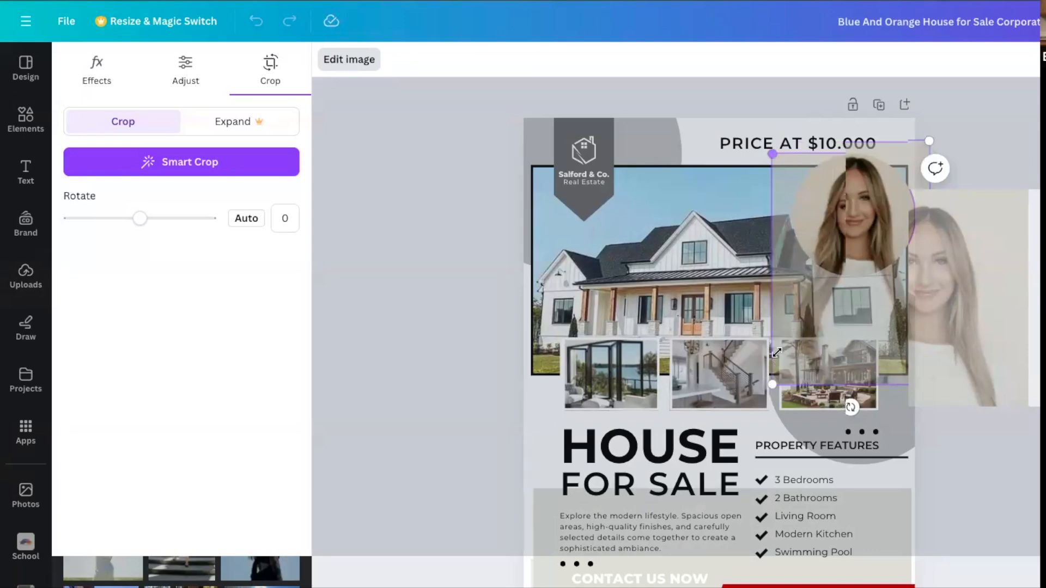
left_click_drag(777, 352, 794, 341)
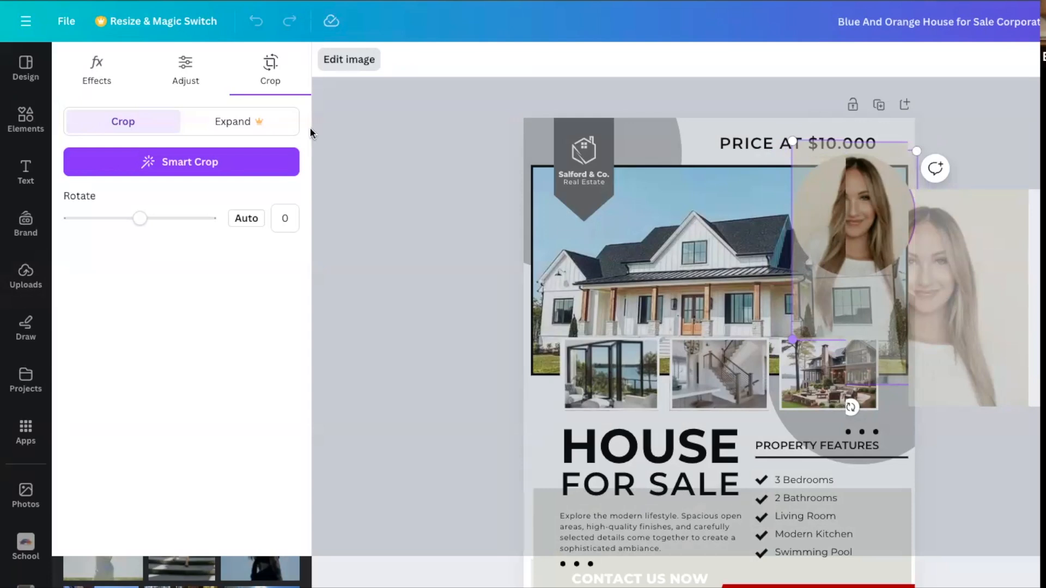
Set the portrait's white balance temperature to -1 and view the available image effects and filters.
left_click(185, 75)
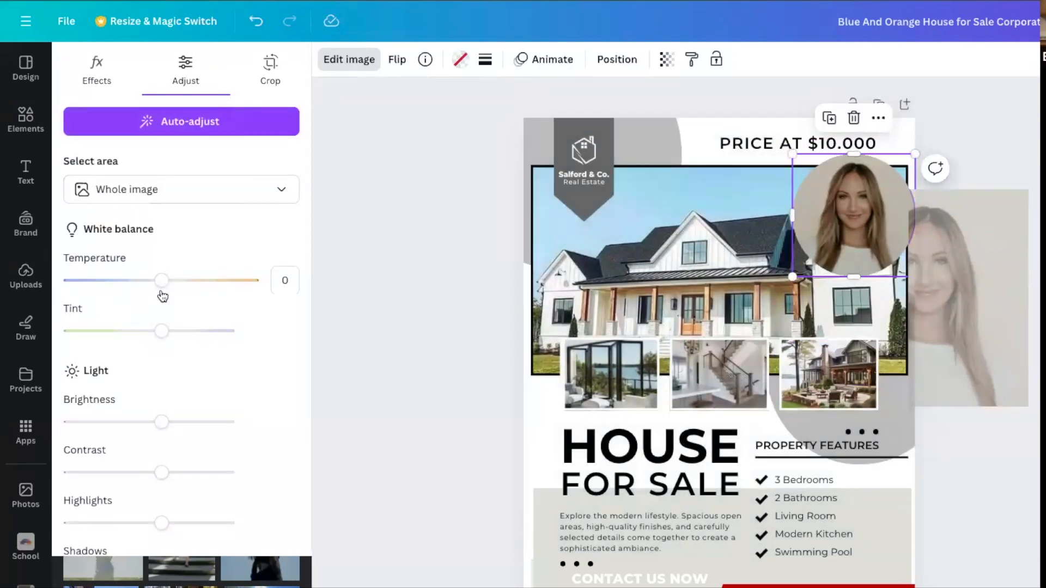
mouse_move(160, 287)
left_mouse_down()
mouse_move(173, 295)
mouse_move(162, 295)
left_mouse_up()
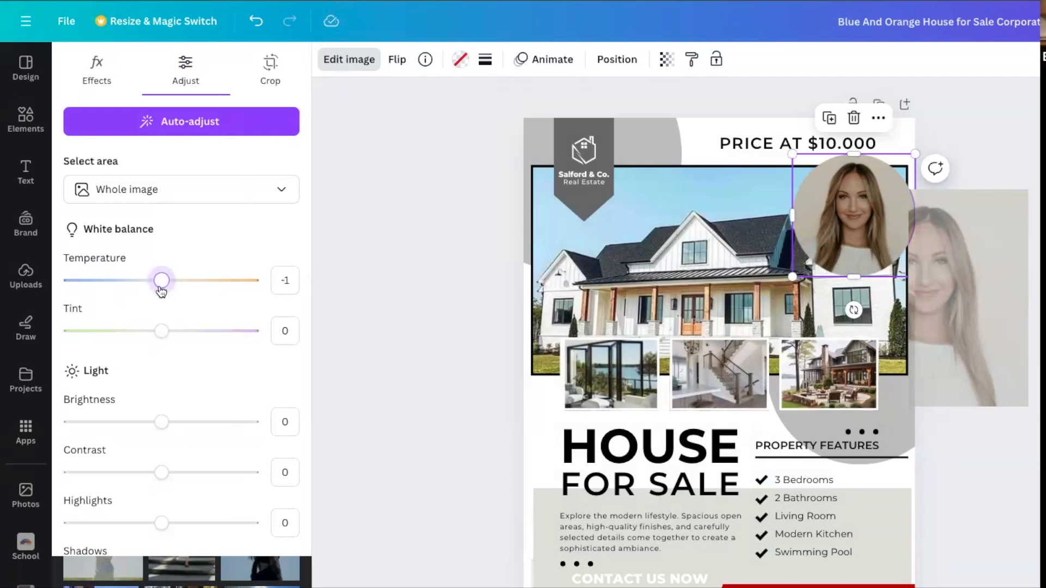
left_click(97, 71)
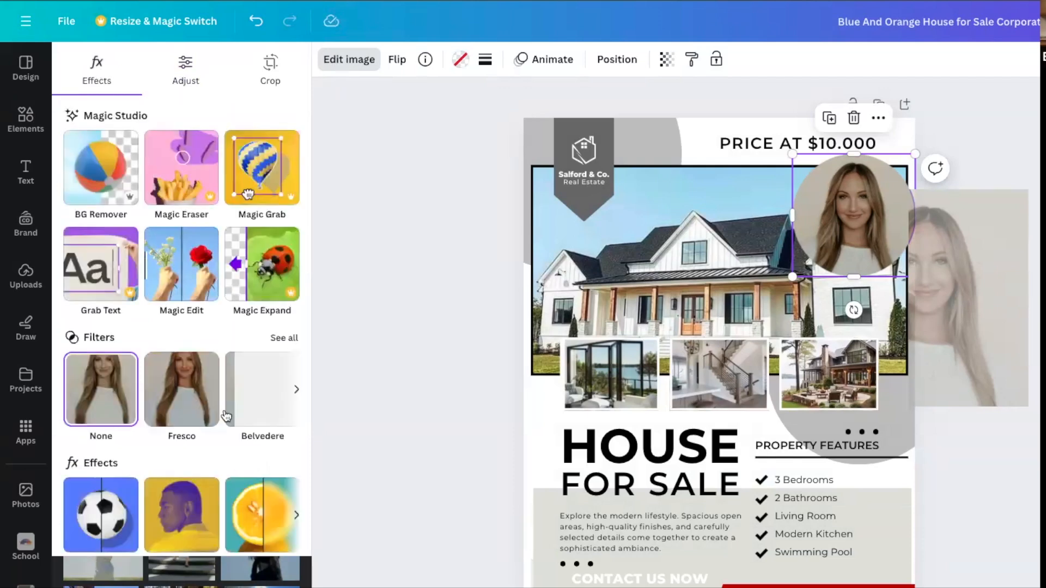
left_click(455, 202)
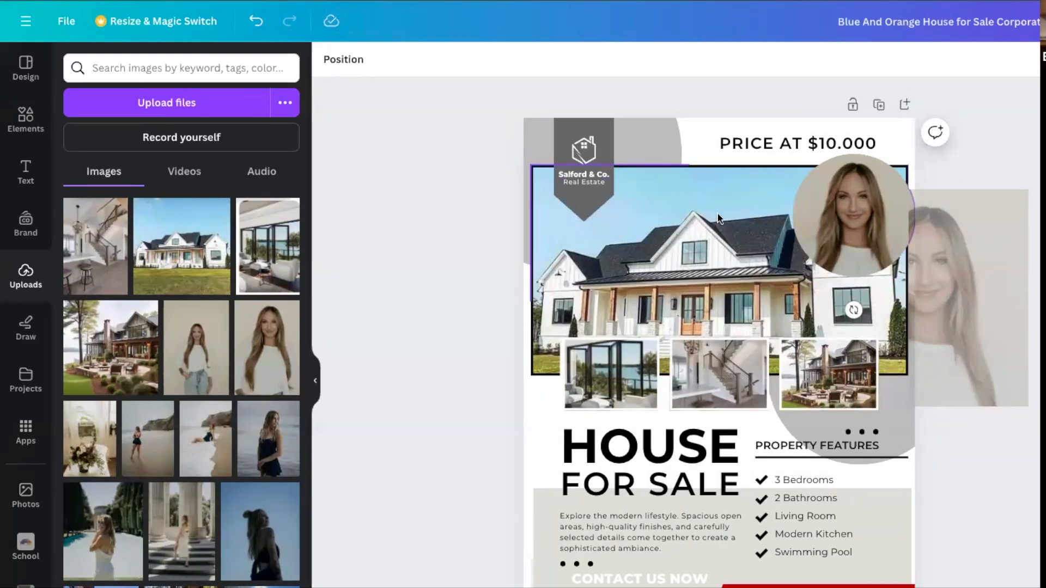
Remove the background from the portrait in the circle frame with BG Remover.
left_click(886, 192)
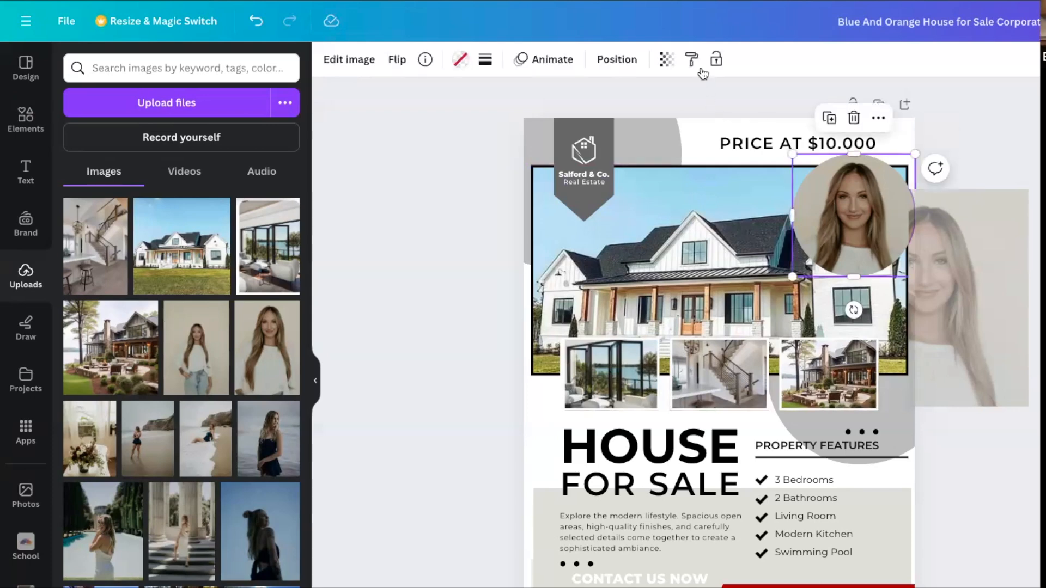
left_click(347, 61)
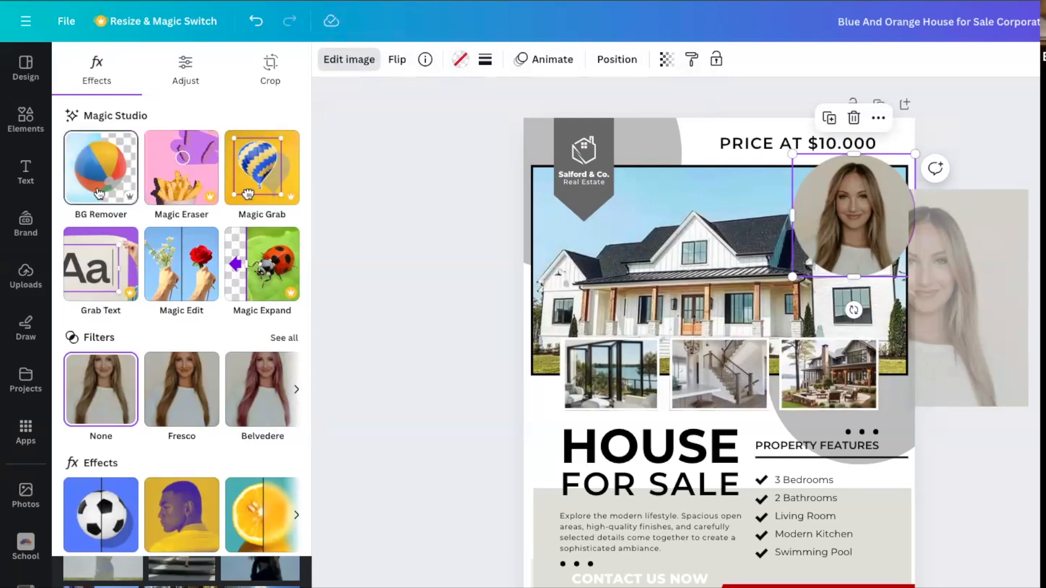
left_click(101, 172)
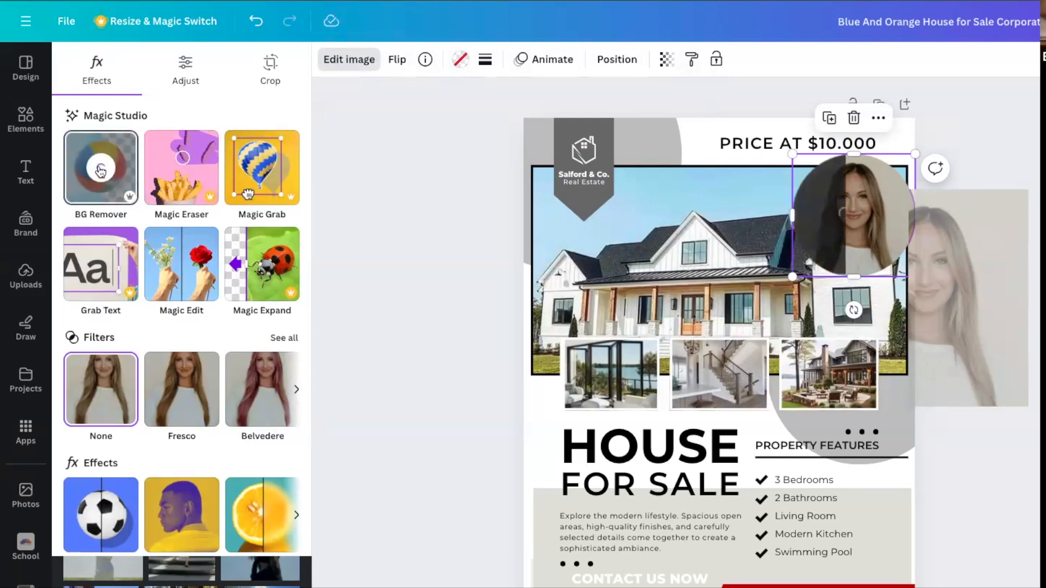
Replace the portrait in the circle frame with the uploaded poolside photo of the woman turned away.
left_click(391, 267)
left_click(392, 267)
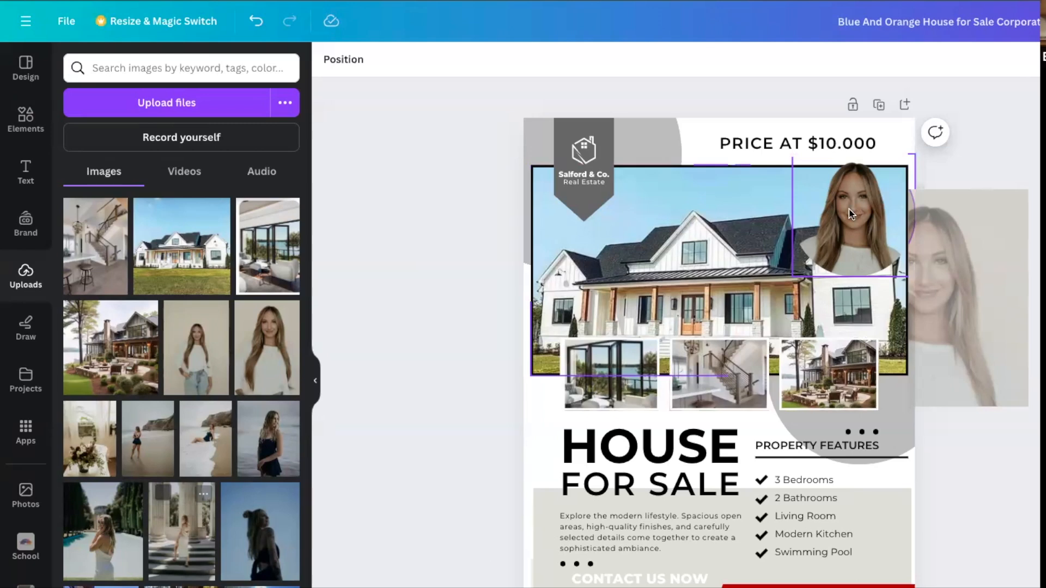
scroll(225, 429, "down", 1)
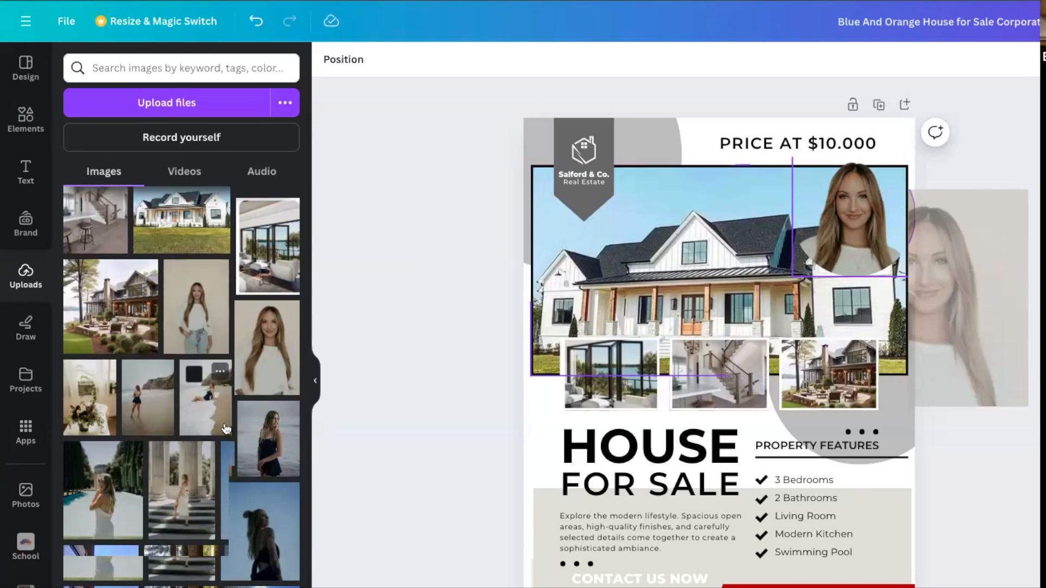
left_click_drag(107, 492, 865, 249)
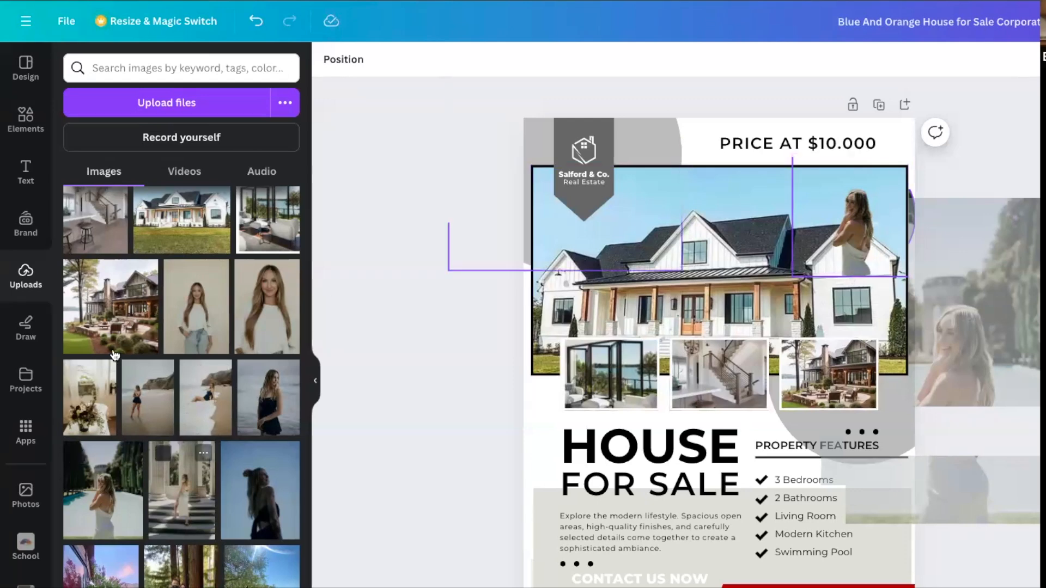
Fill the circle frame with the uploaded portrait in white top and jeans, and enlarge the framed image.
mouse_move(227, 372)
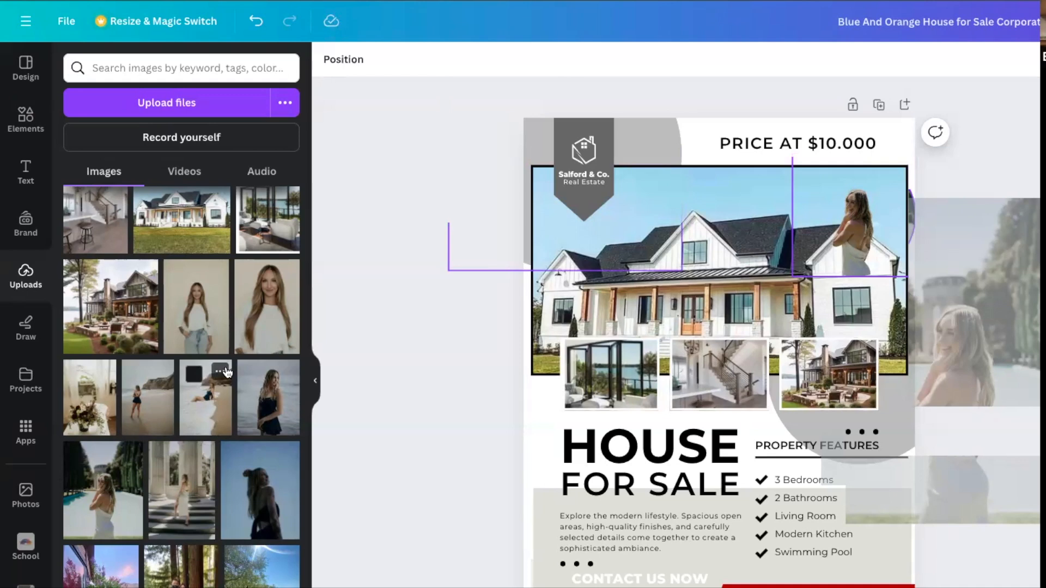
left_click_drag(256, 353, 860, 245)
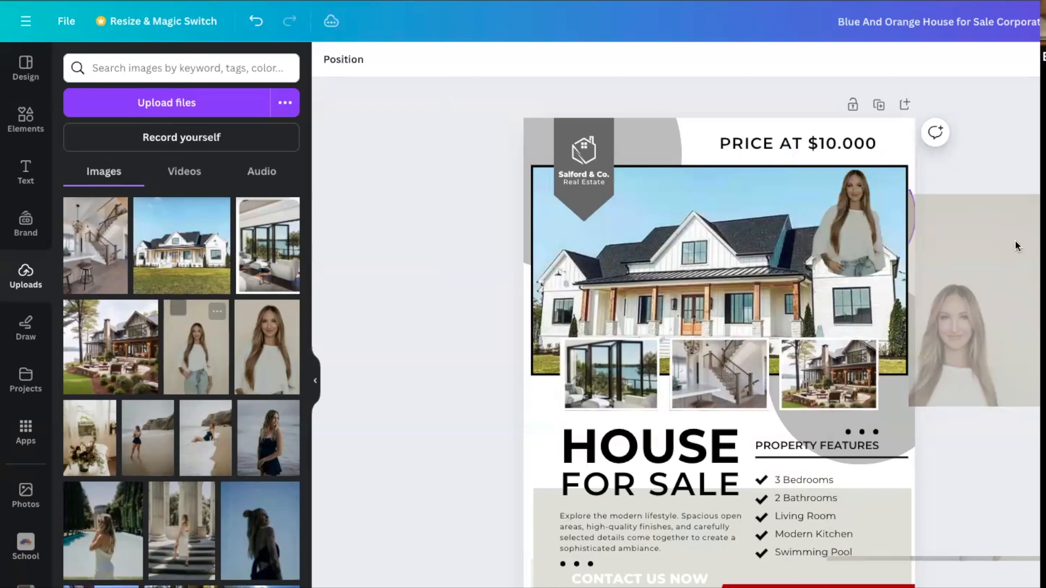
left_click(859, 236)
left_click_drag(796, 154, 721, 120)
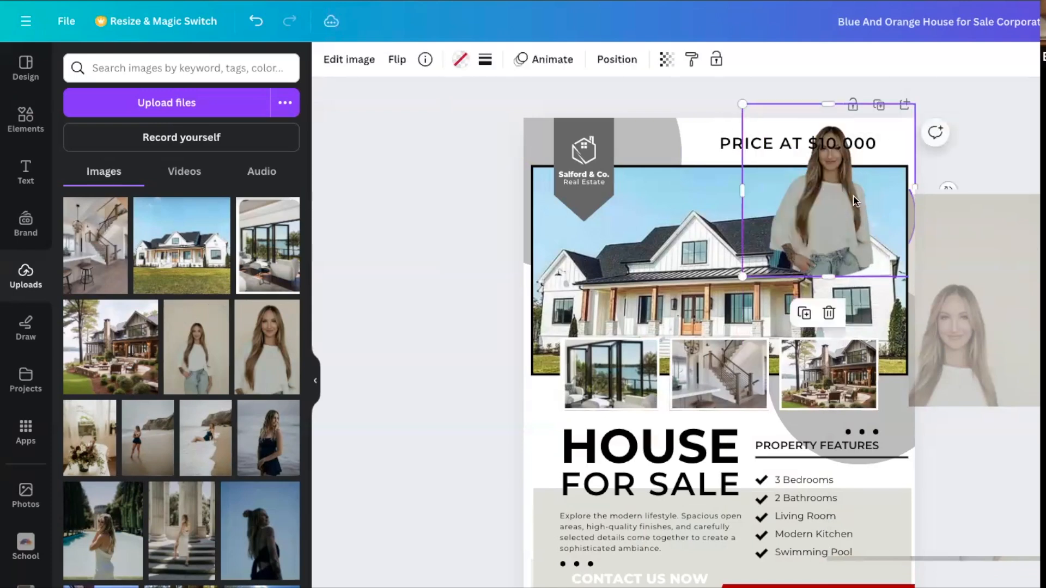
Move the framed portrait to the flyer's right edge so it overlaps the main house photo and the third small photo.
left_click_drag(817, 183, 863, 492)
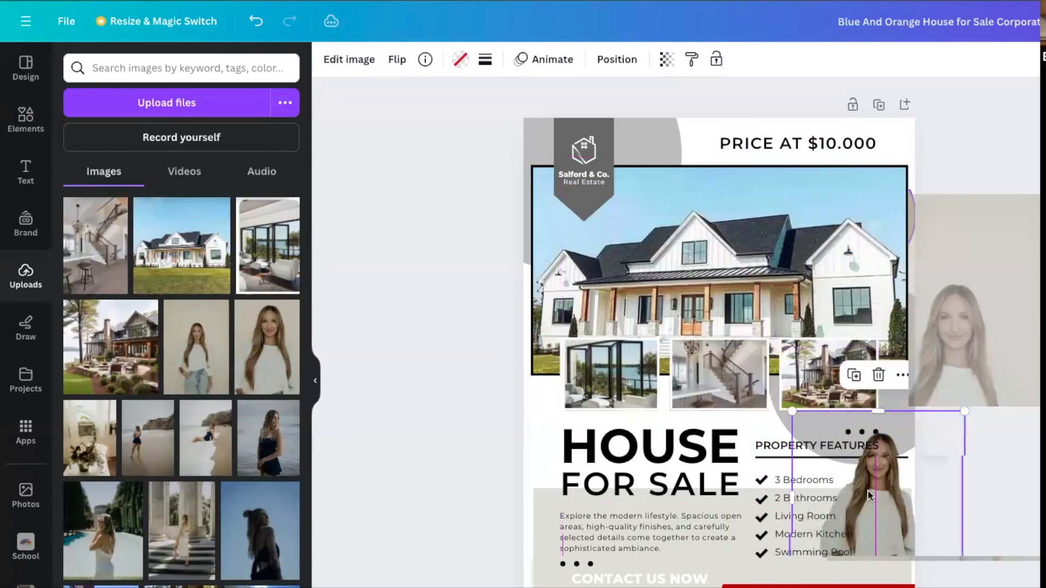
left_click(1022, 467)
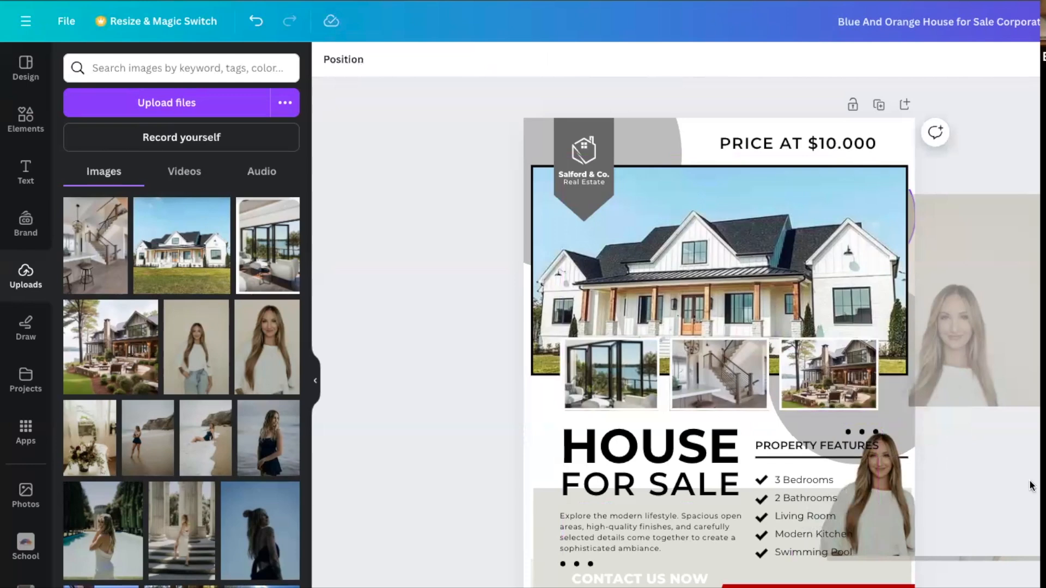
left_click_drag(898, 497, 897, 331)
left_click(1030, 404)
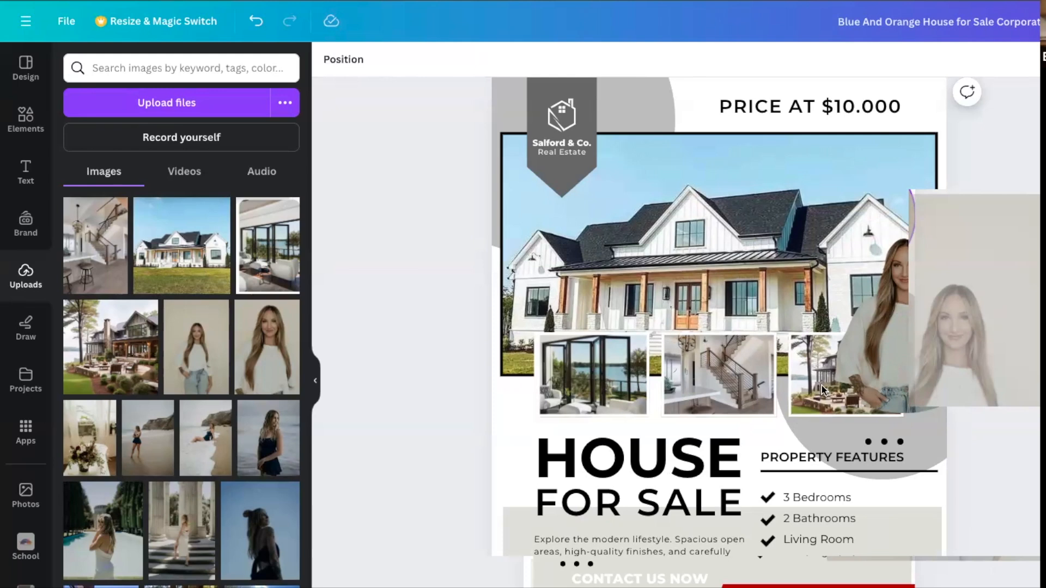
Reorder the layers so the small patio house photo sits directly above the agent portrait.
left_click(797, 339)
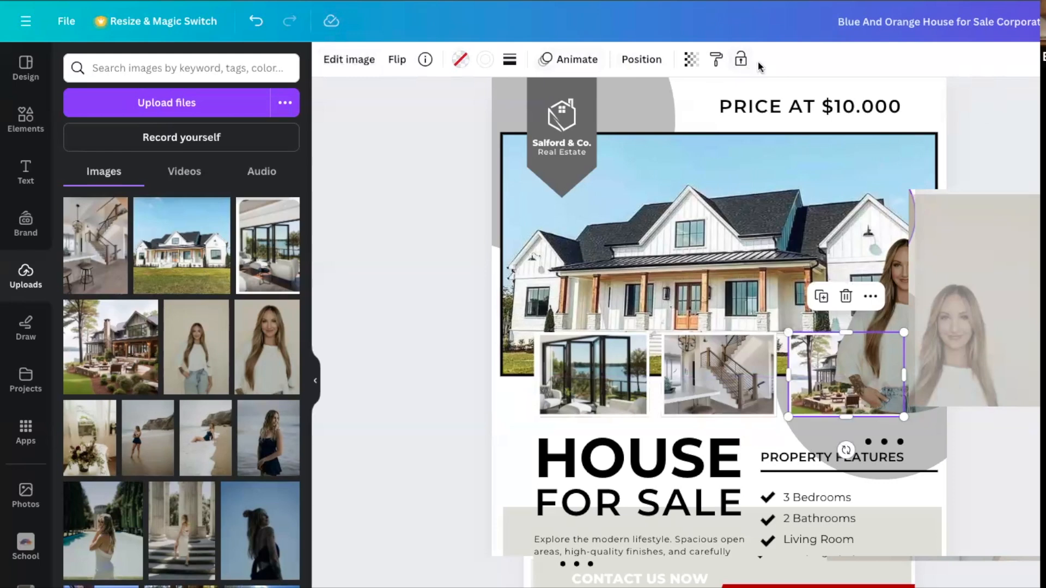
left_click(629, 62)
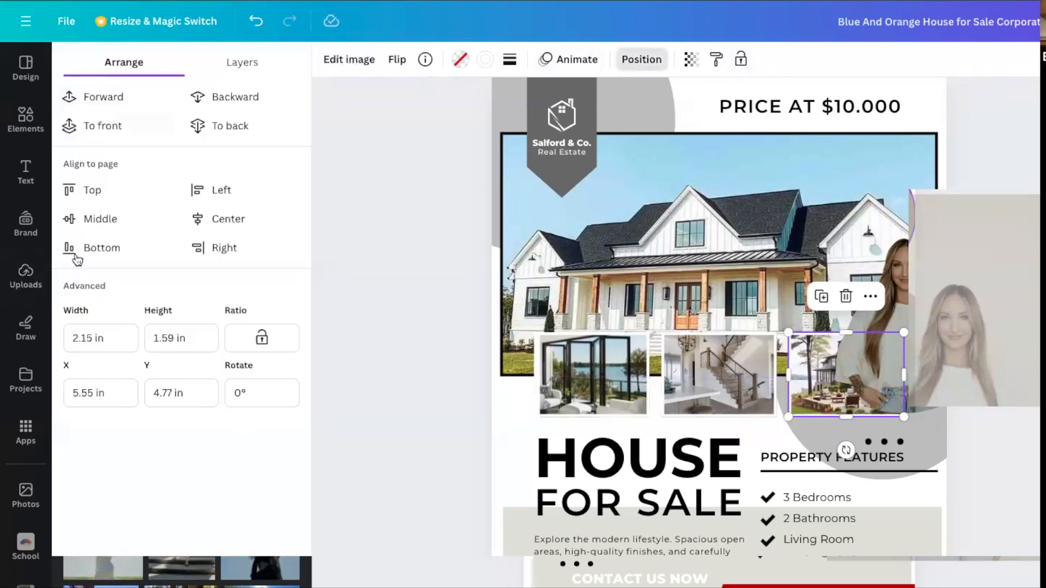
left_click(219, 71)
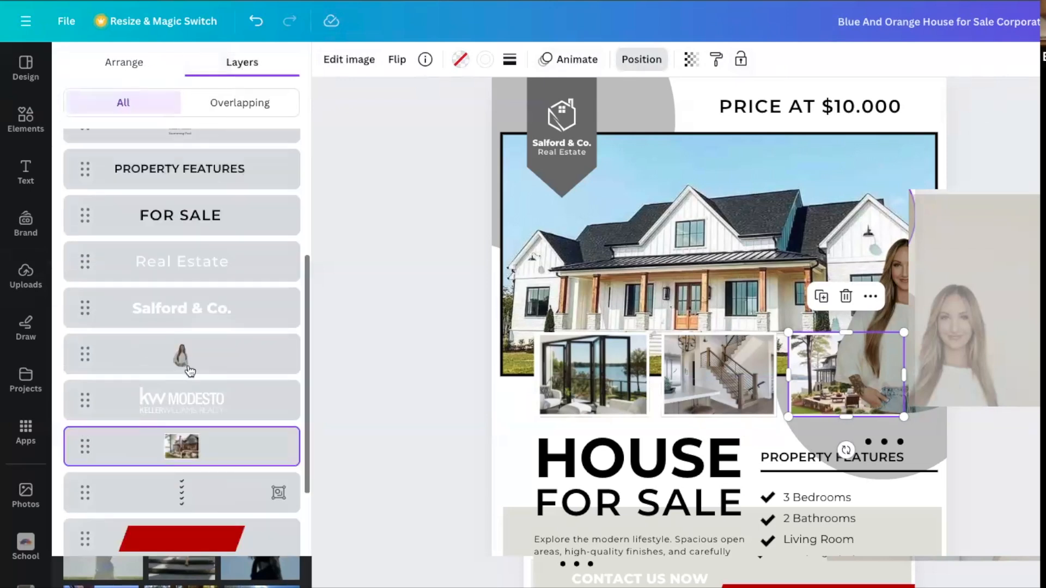
scroll(191, 372, "down", 3)
scroll(191, 372, "up", 4)
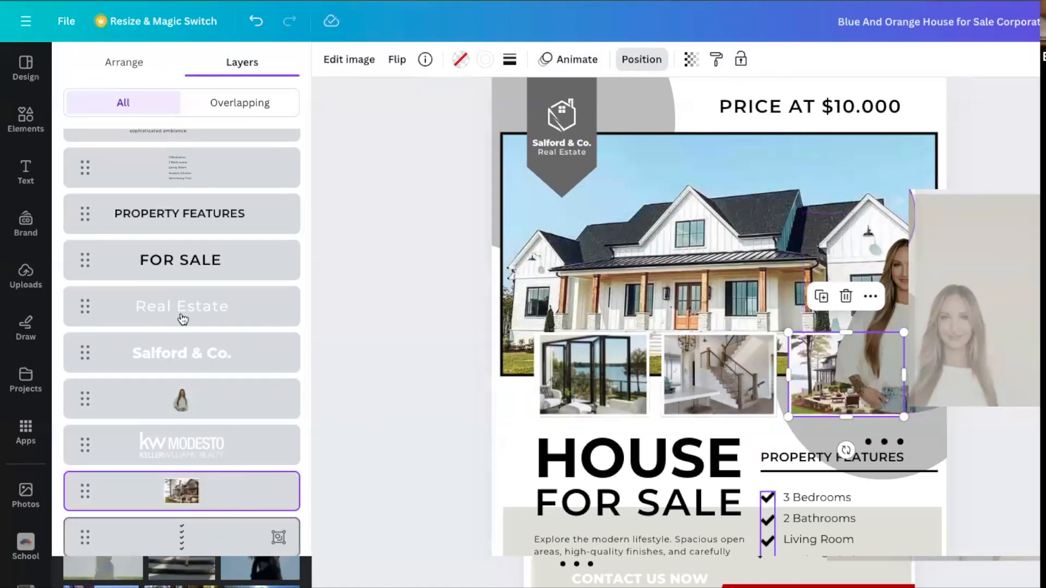
left_click_drag(182, 496, 179, 401)
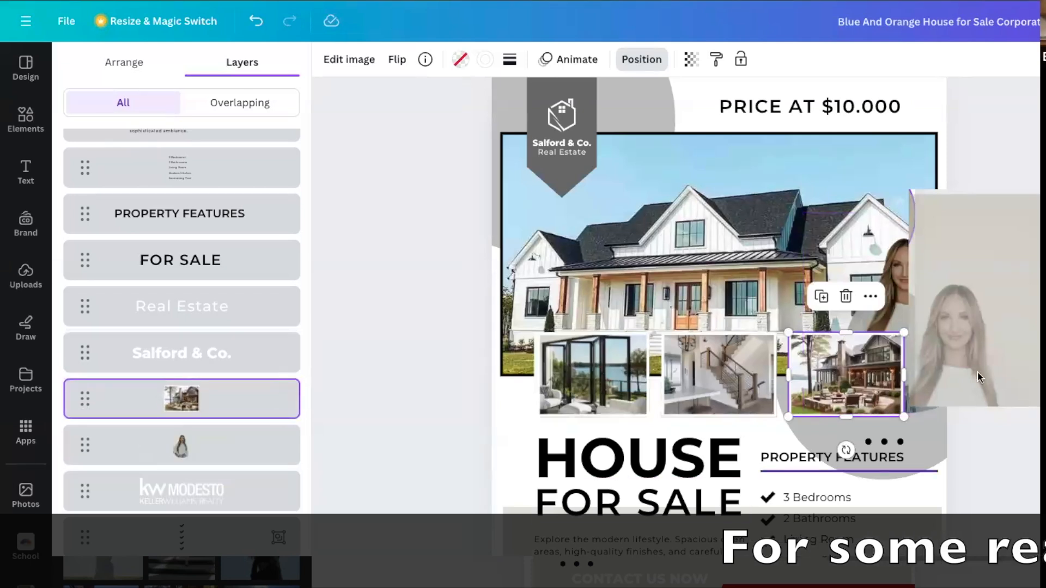
left_click(642, 60)
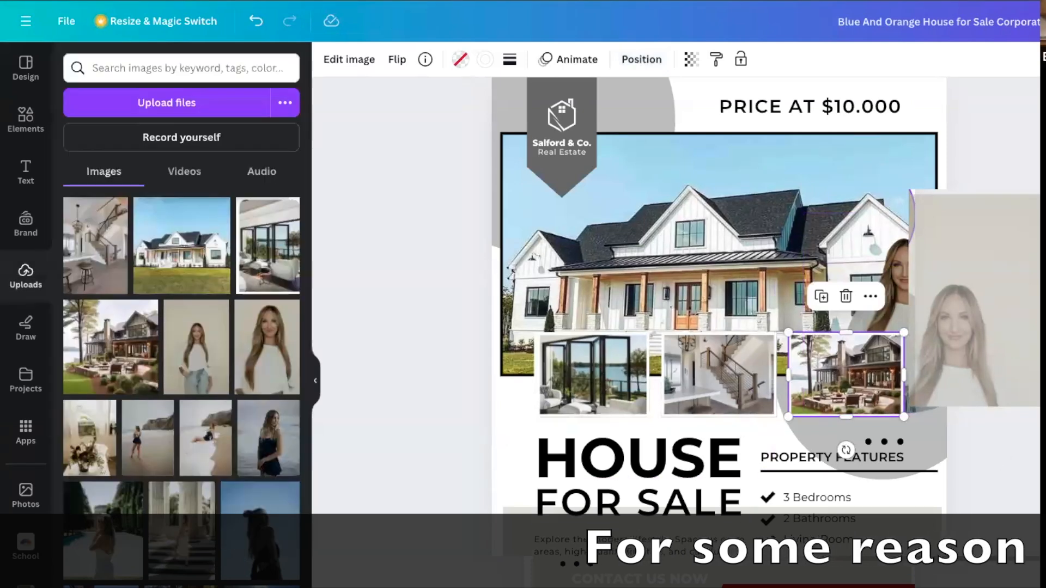
key("Escape")
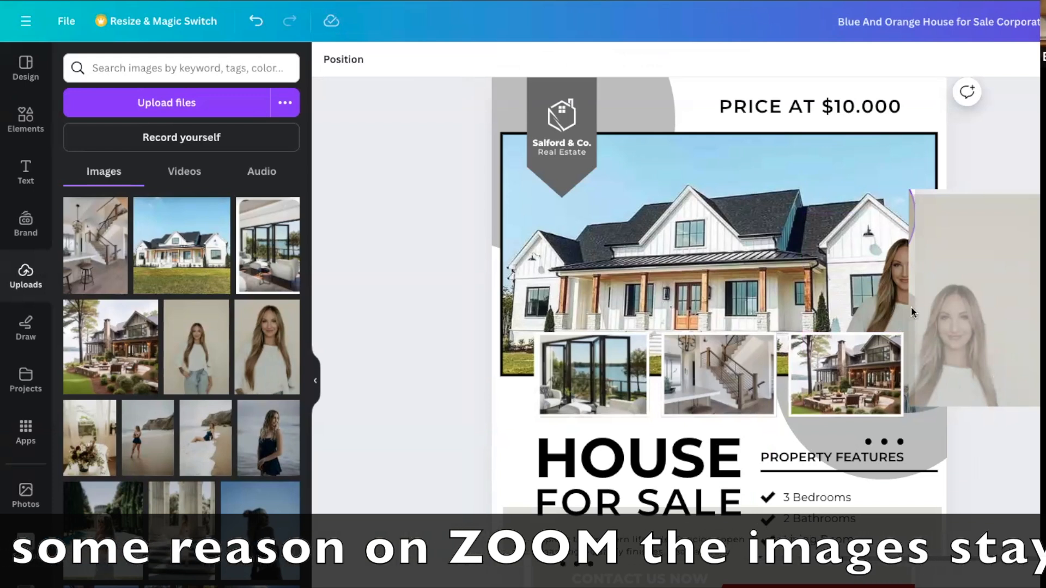
Examine the portrait's Background Remover brush options with Restore at brush size 100 and the original image shown.
left_click(891, 298)
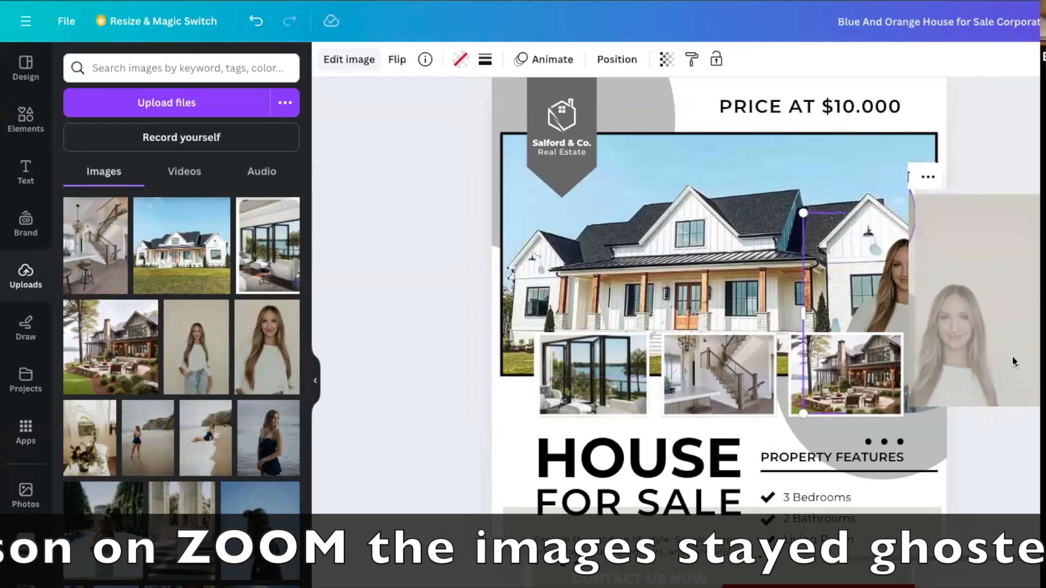
left_click(349, 59)
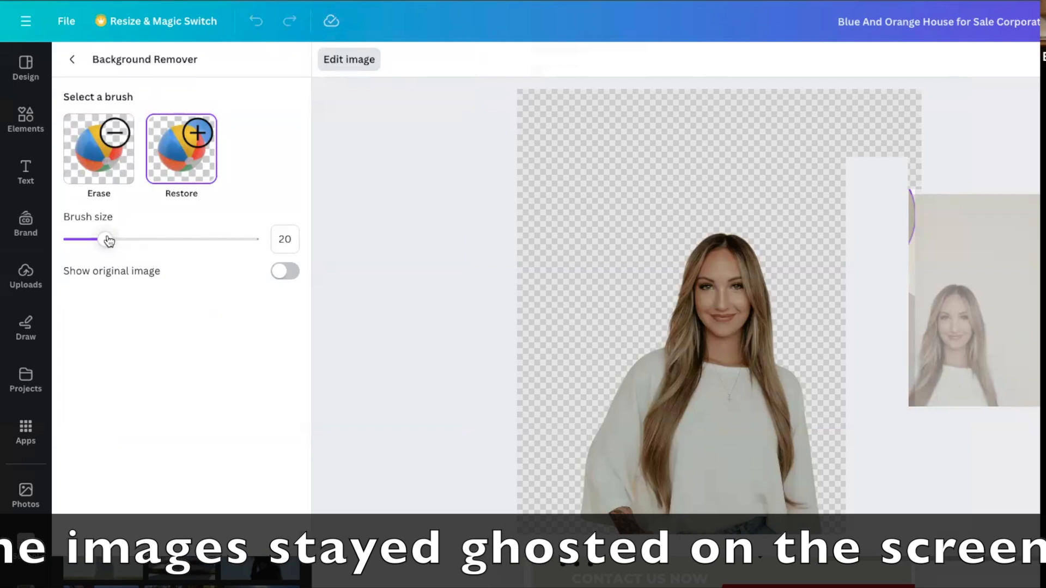
left_click_drag(247, 242, 301, 254)
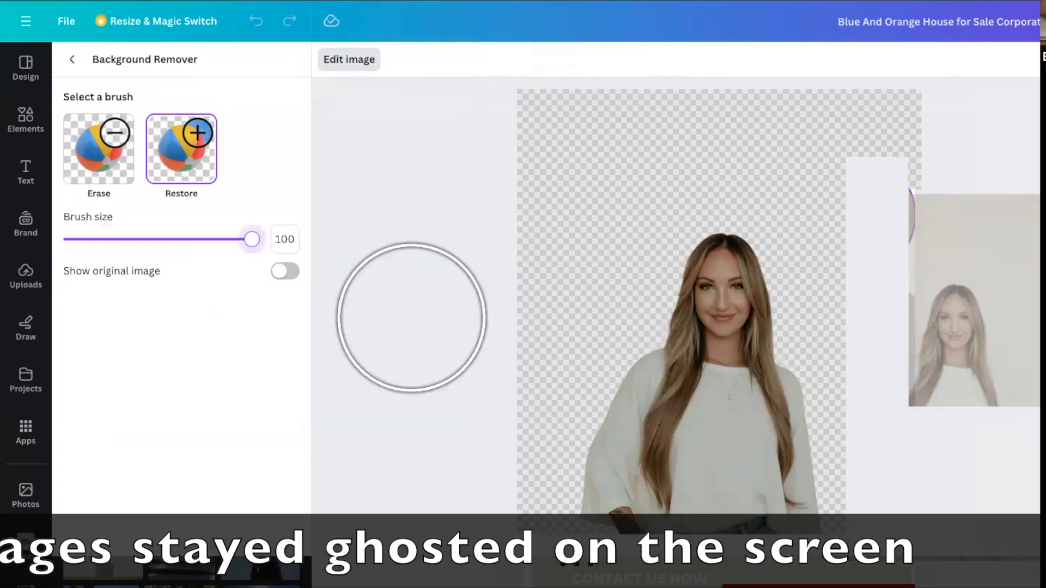
left_click(280, 271)
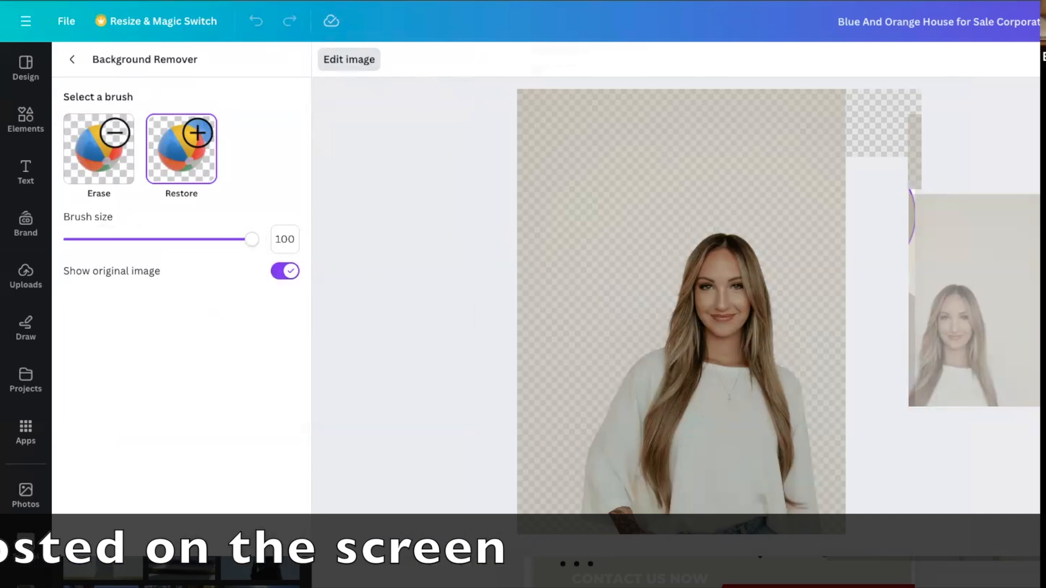
left_click(66, 61)
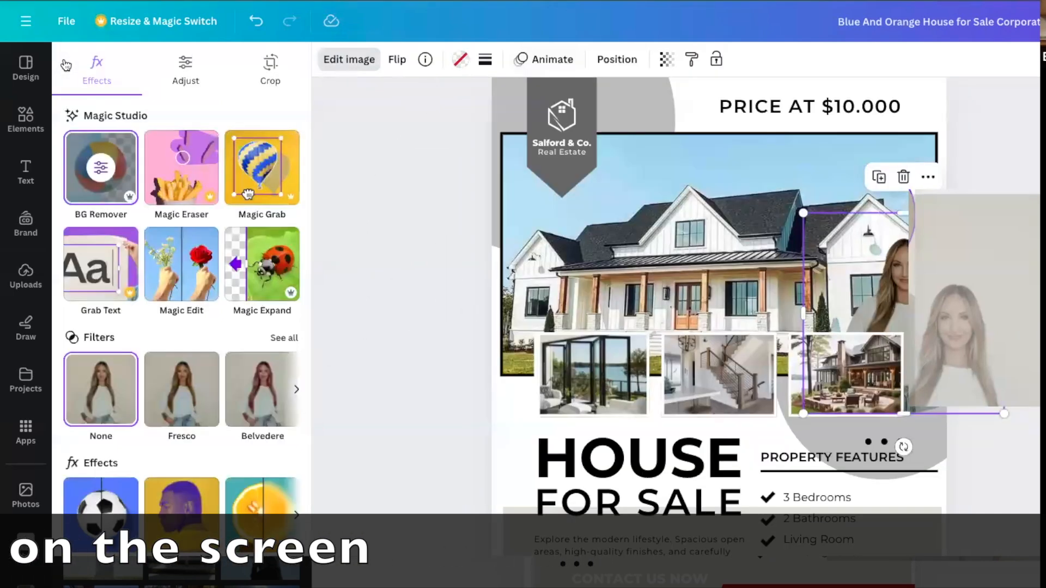
left_click(442, 189)
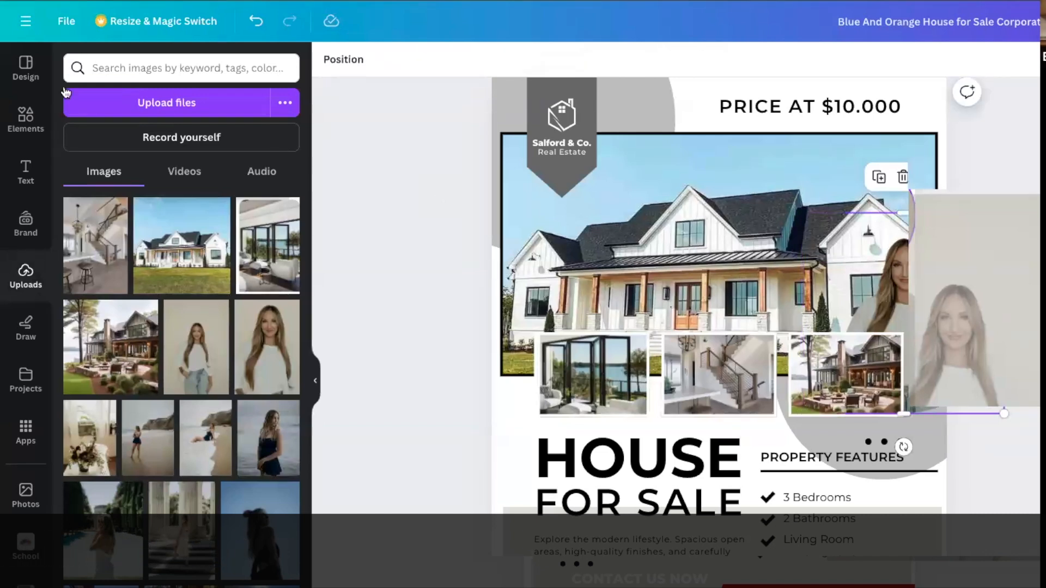
Add a circle frame filled with the uploaded close-up portrait, and delete that frame again.
left_click(24, 115)
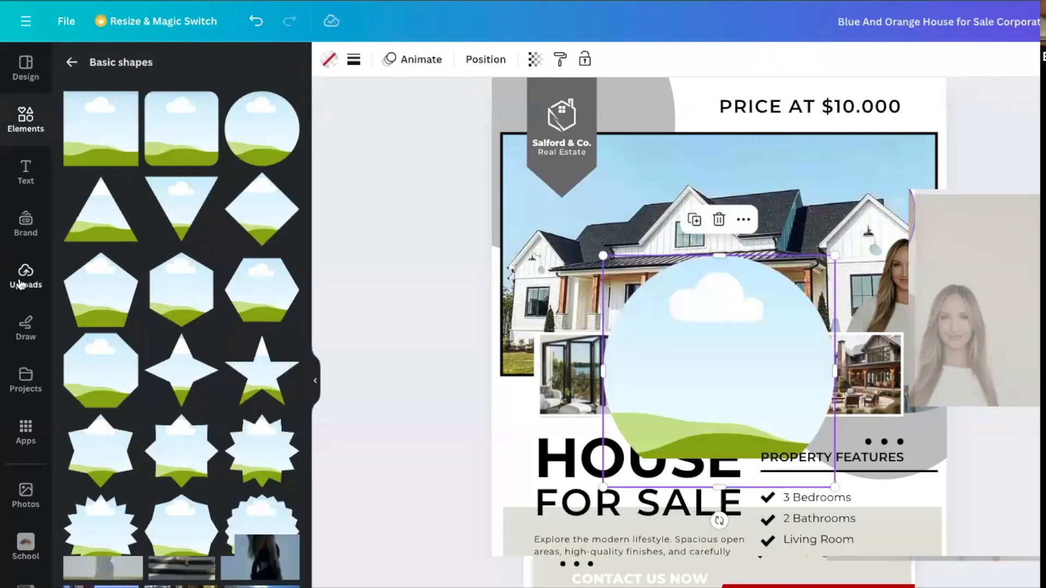
left_click(20, 283)
left_click_drag(275, 363, 706, 434)
double_click(712, 337)
double_click(709, 377)
left_click(871, 352)
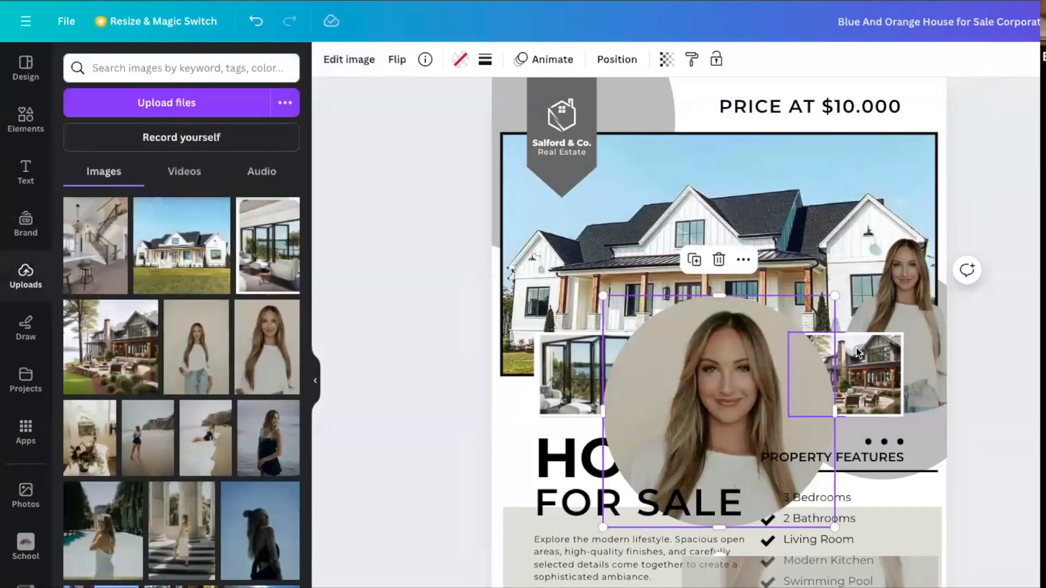
left_click(718, 260)
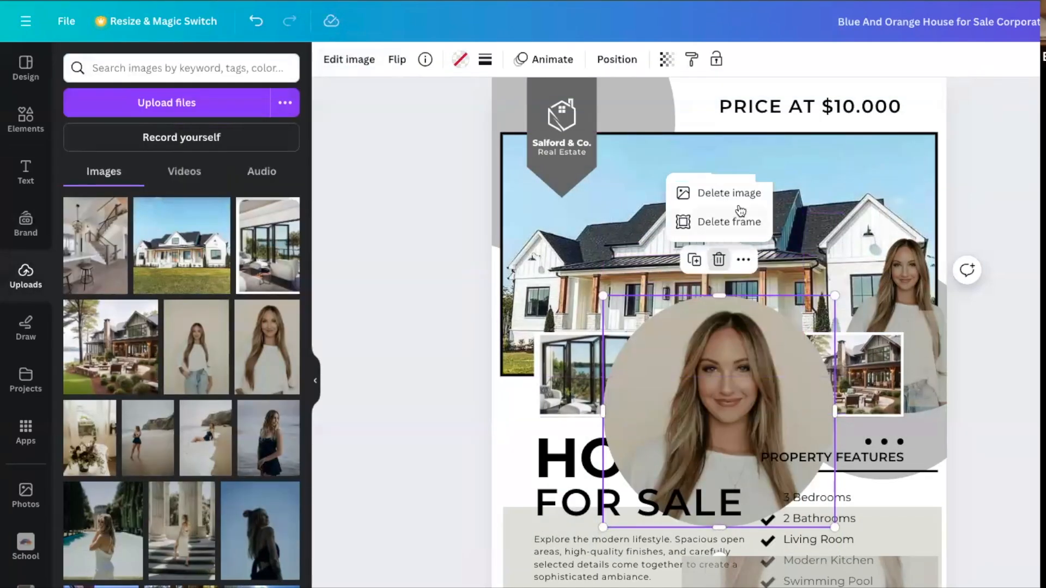
left_click(745, 222)
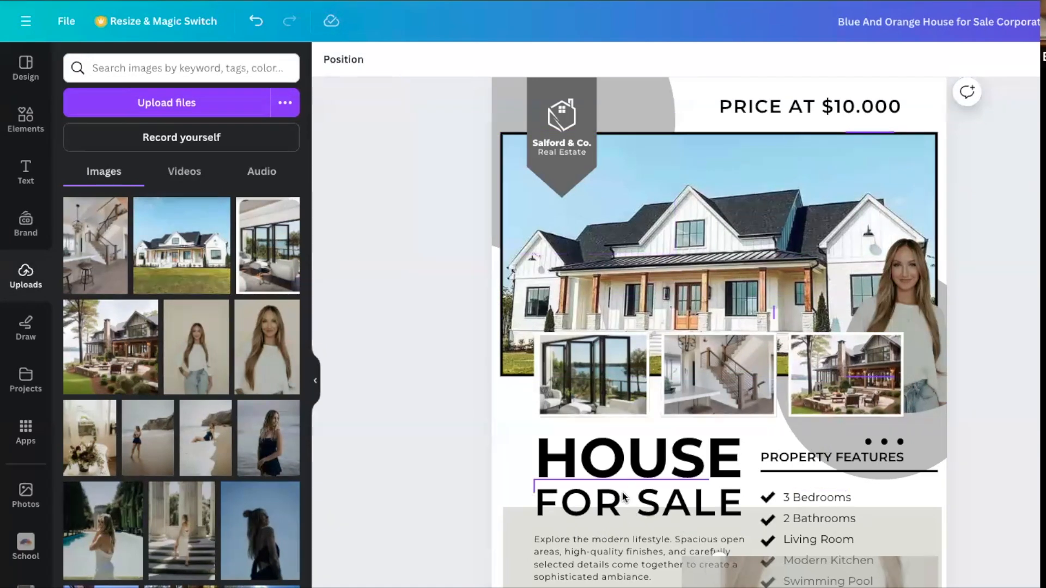
left_click(623, 567)
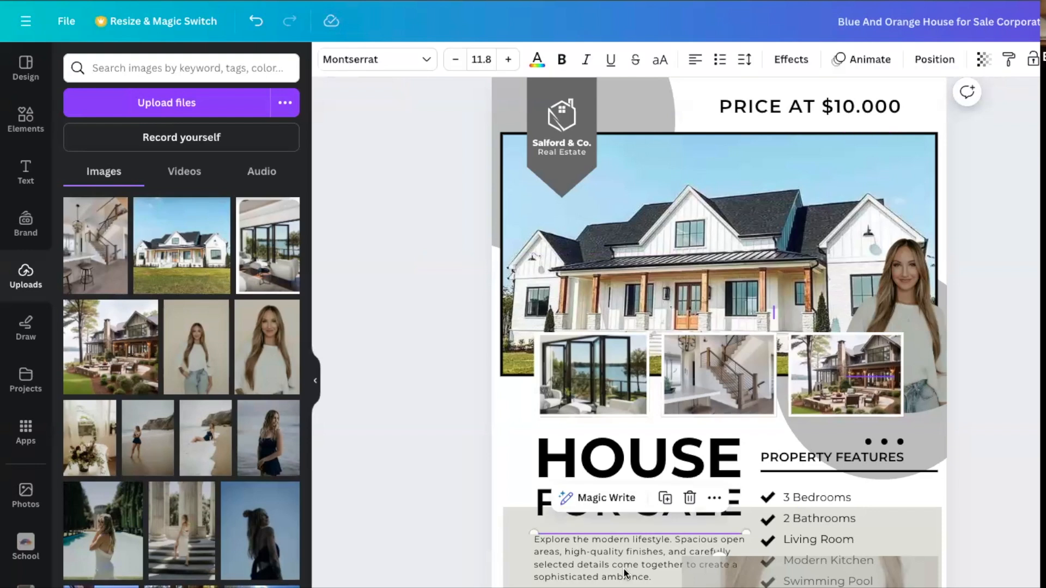
left_click(822, 493)
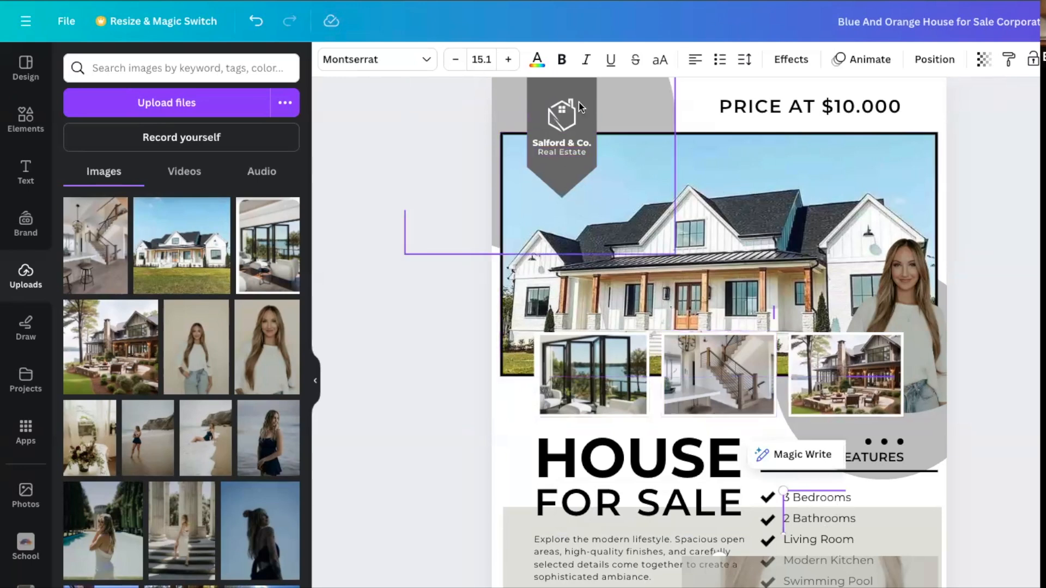
Delete the Salford & Co. text and the house logo from the grey banner.
left_click(565, 152)
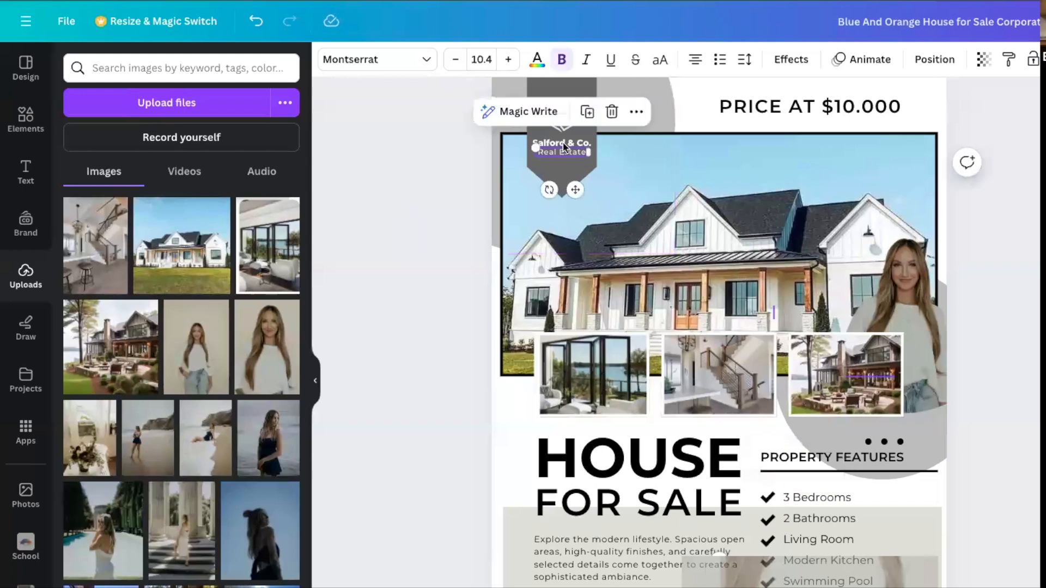
left_click(565, 145)
left_click(611, 102)
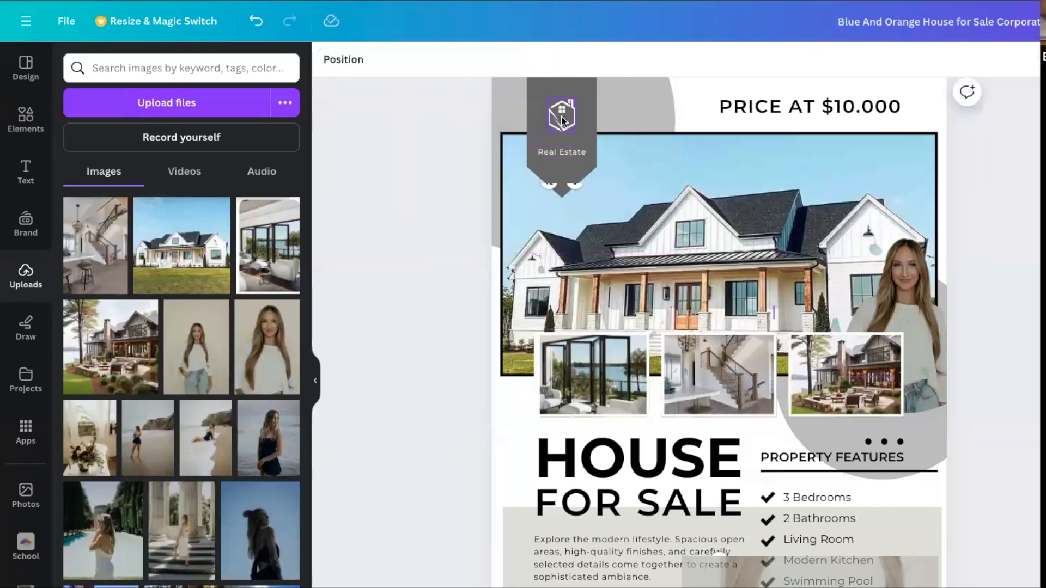
left_click(561, 116)
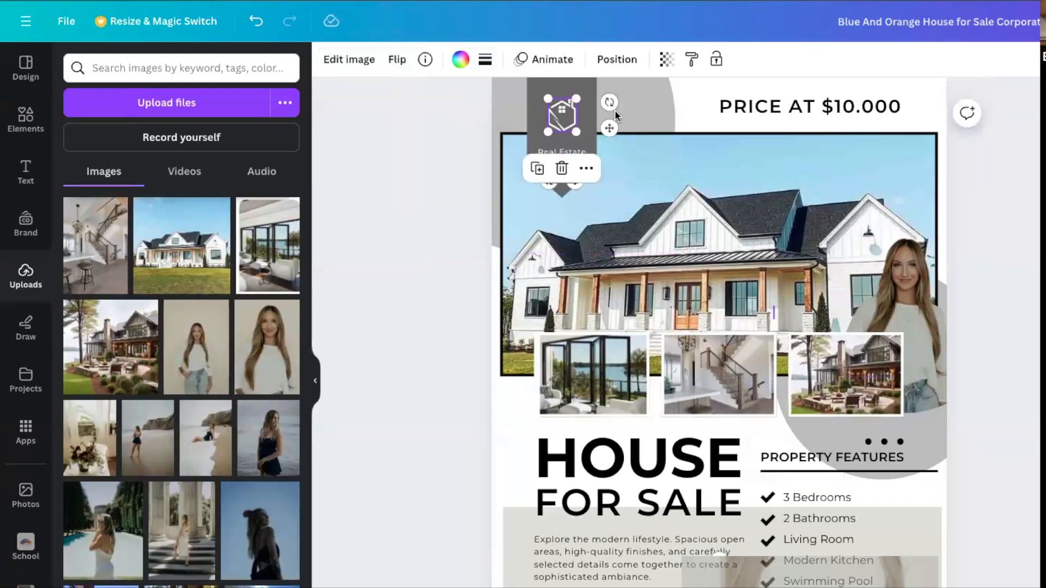
left_click(561, 169)
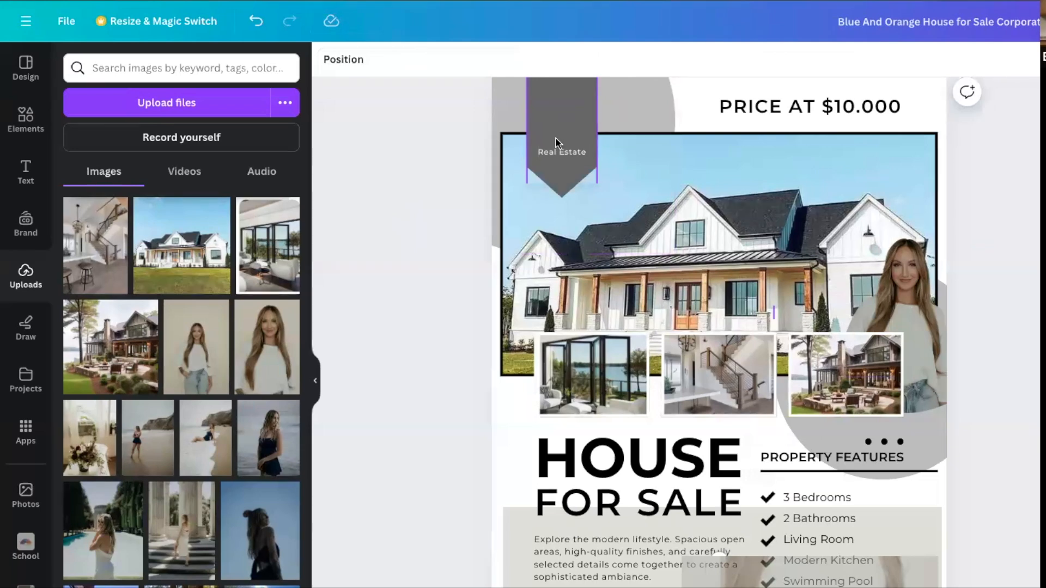
Move the Real Estate text up to the middle of the grey banner.
left_click(561, 156)
left_click_drag(562, 156, 563, 123)
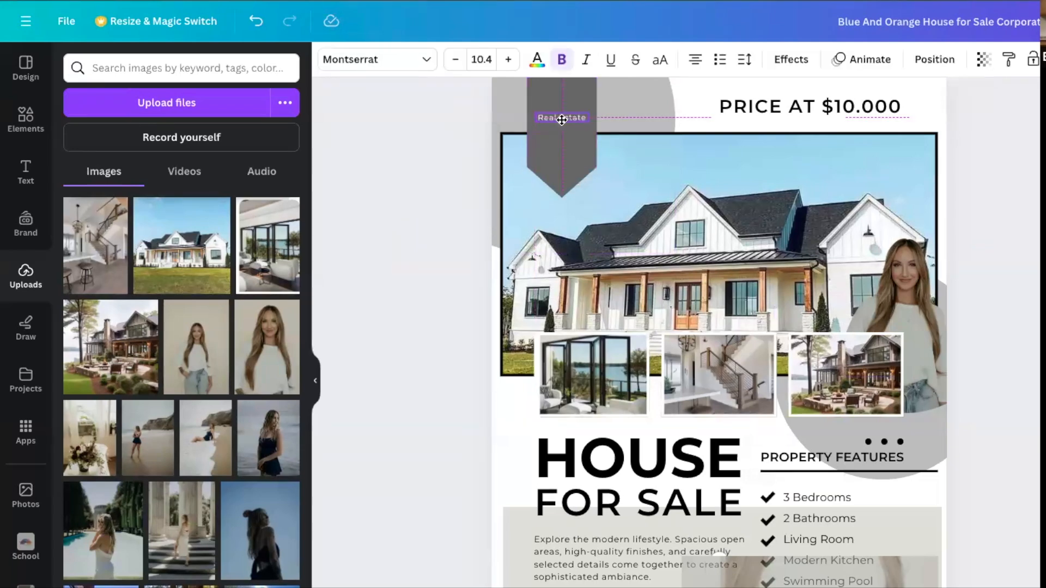
left_click(423, 188)
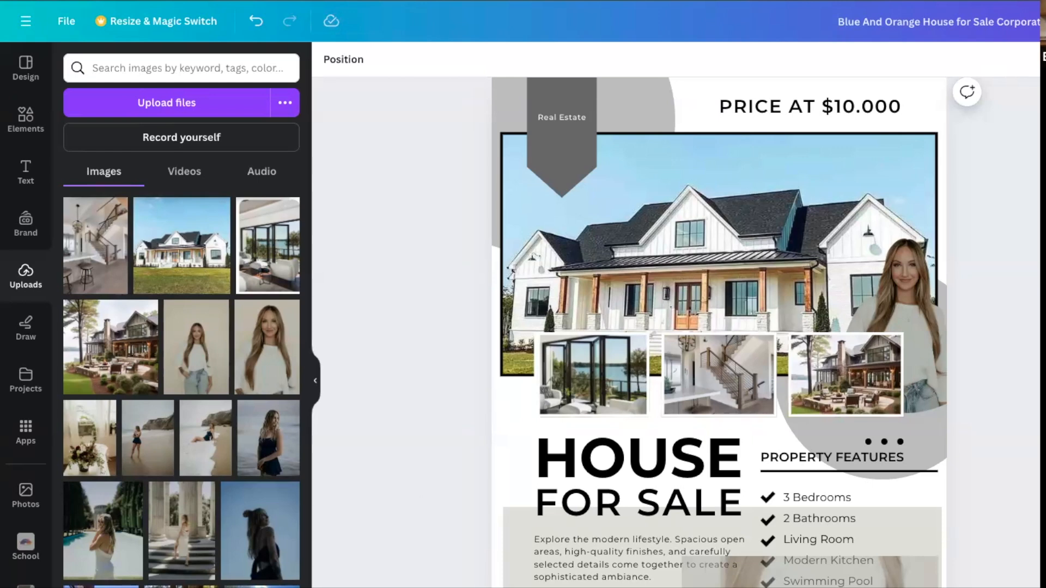
Export the flyer as a PDF and open the exported file.
left_click(65, 21)
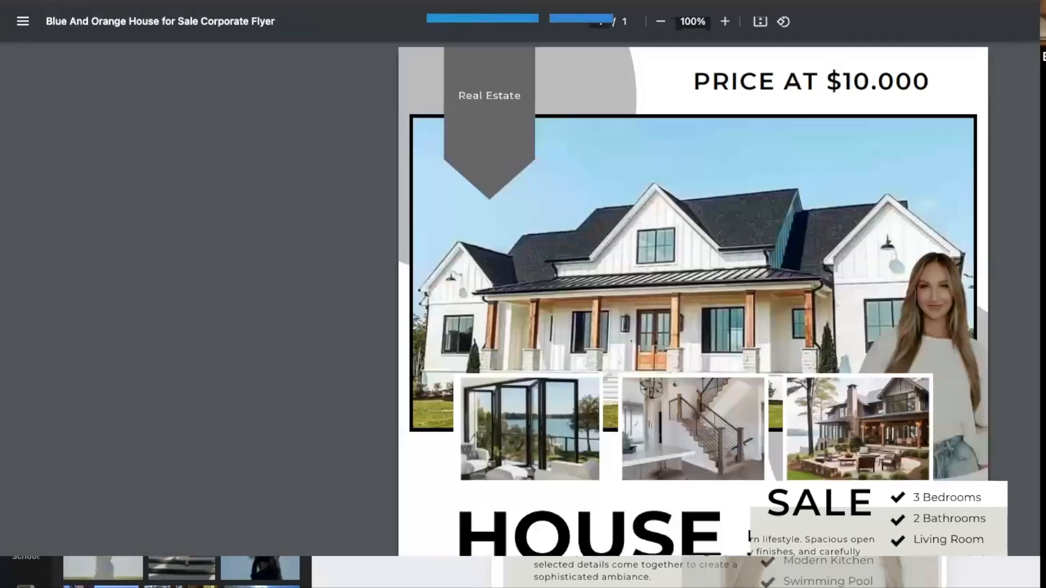
Look over the exported flyer and start a blank square Instagram post from the Instagram post templates.
scroll(861, 281, "down", 2)
scroll(861, 281, "up", 1)
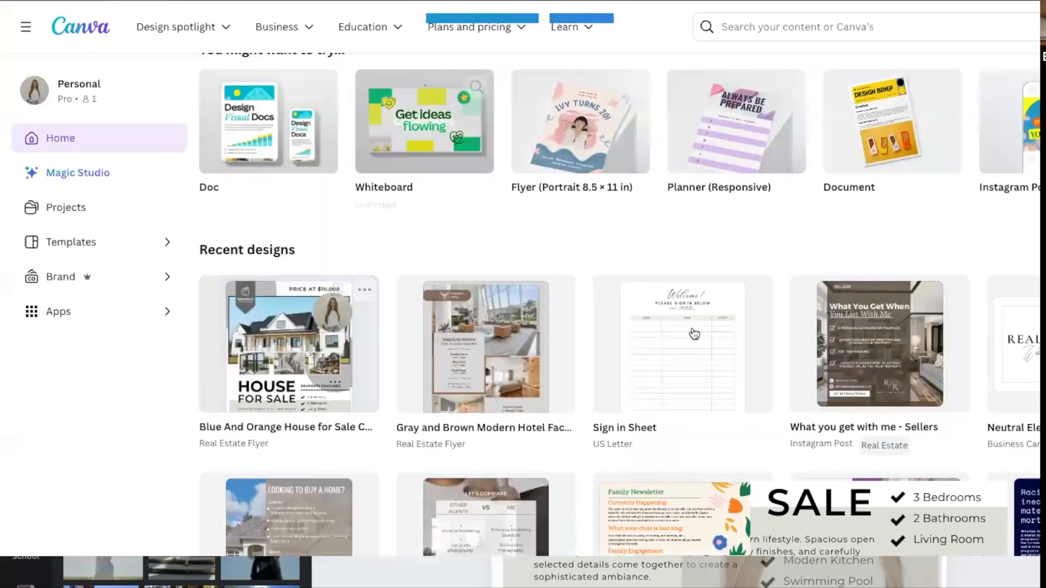
scroll(694, 334, "up", 3)
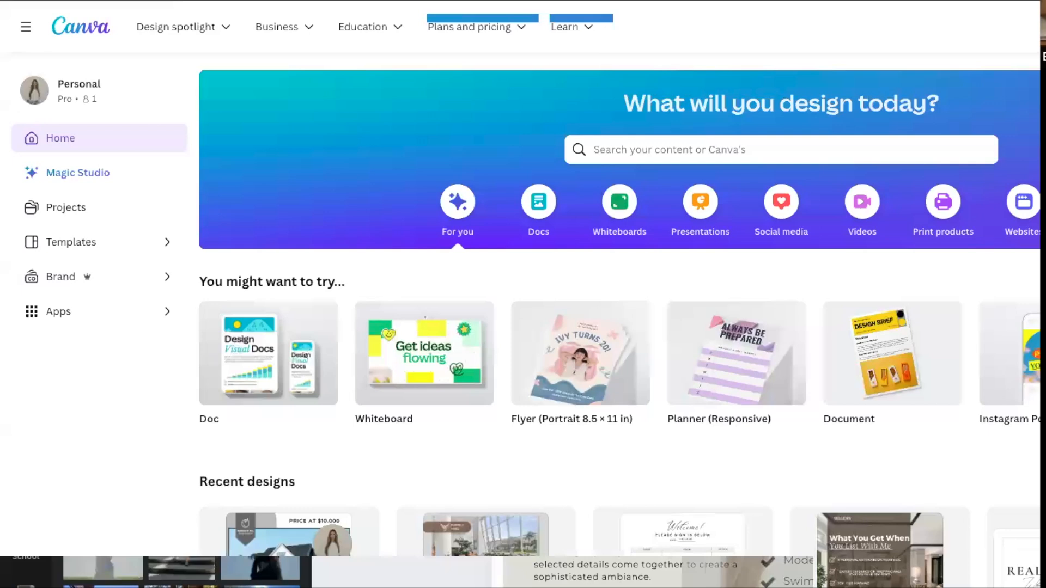
left_click(132, 241)
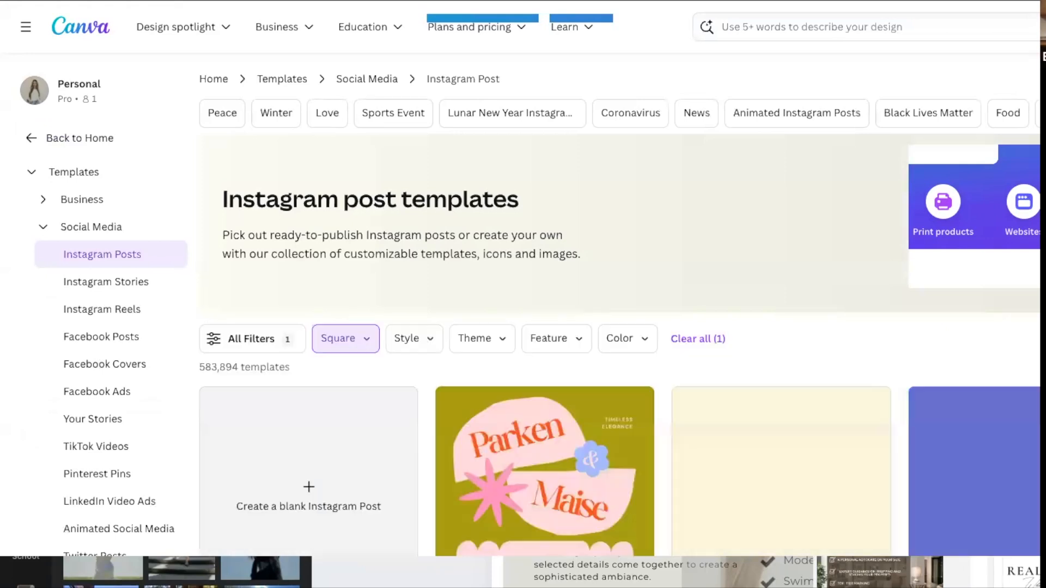
left_click(281, 507)
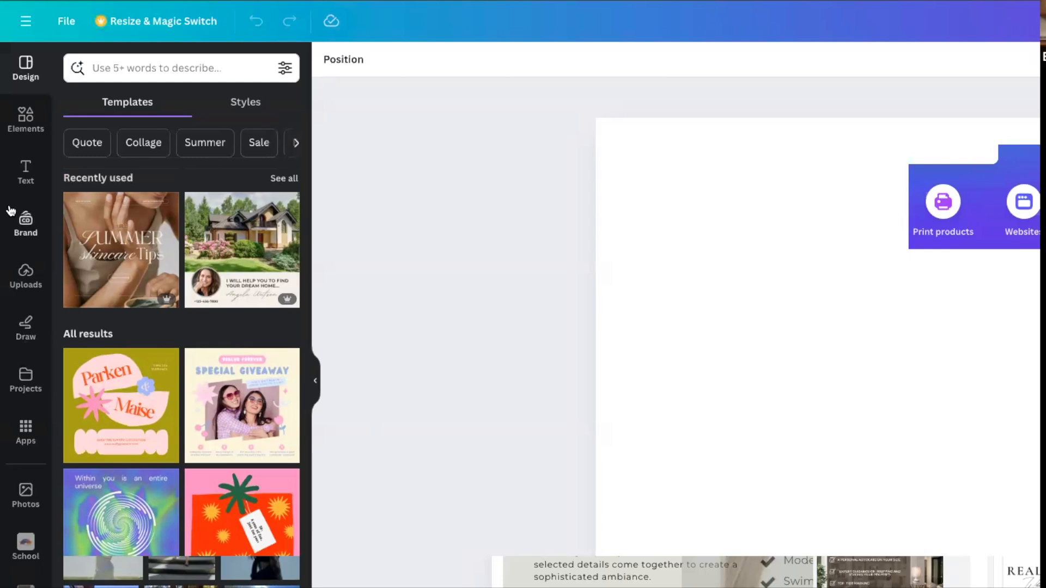
Find the Blue And Orange House for Sale flyer among your project designs and insert it into the blank Instagram post.
left_click(25, 383)
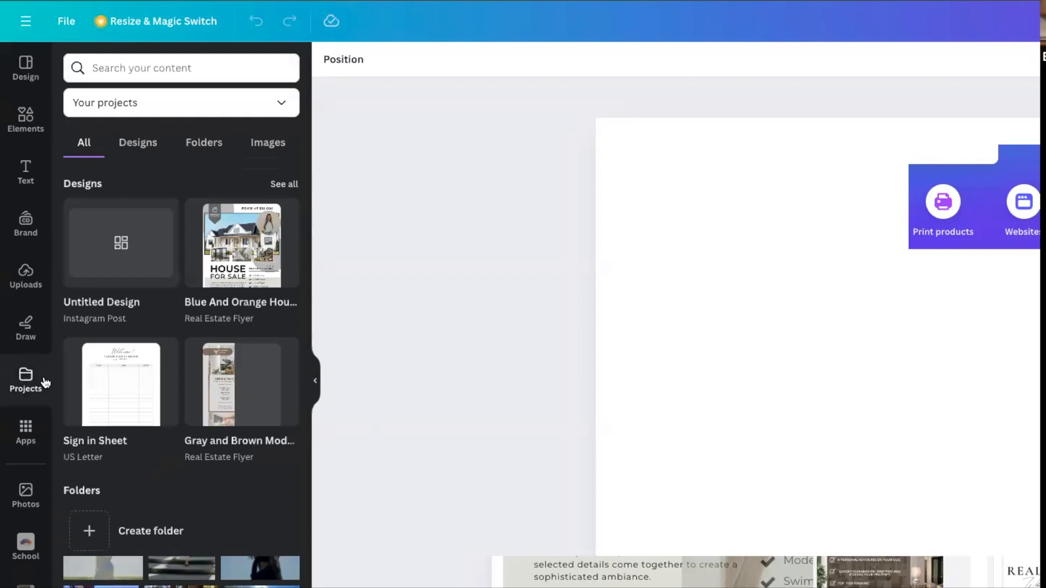
left_click(284, 185)
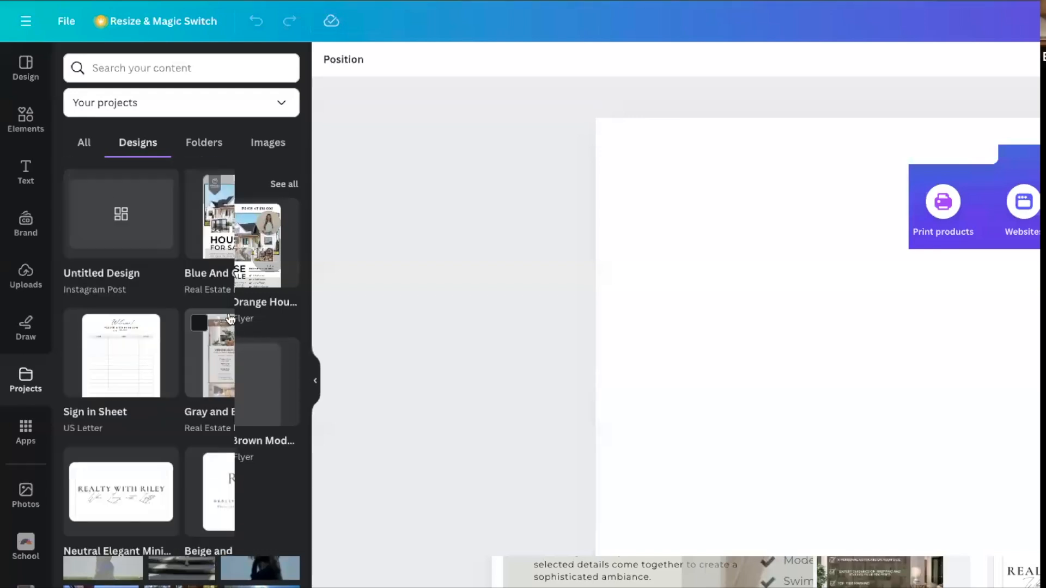
left_click(213, 145)
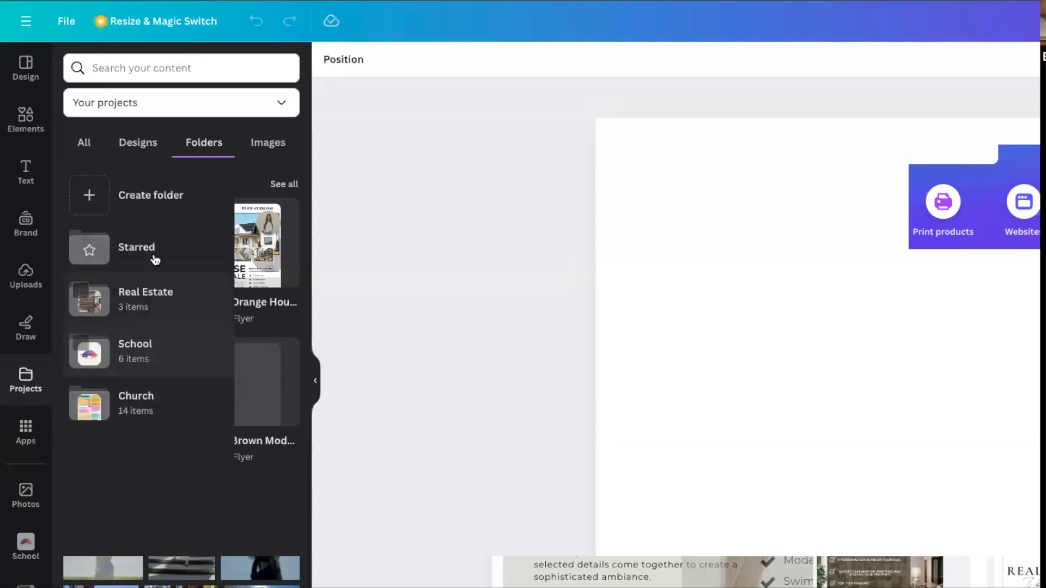
left_click(141, 143)
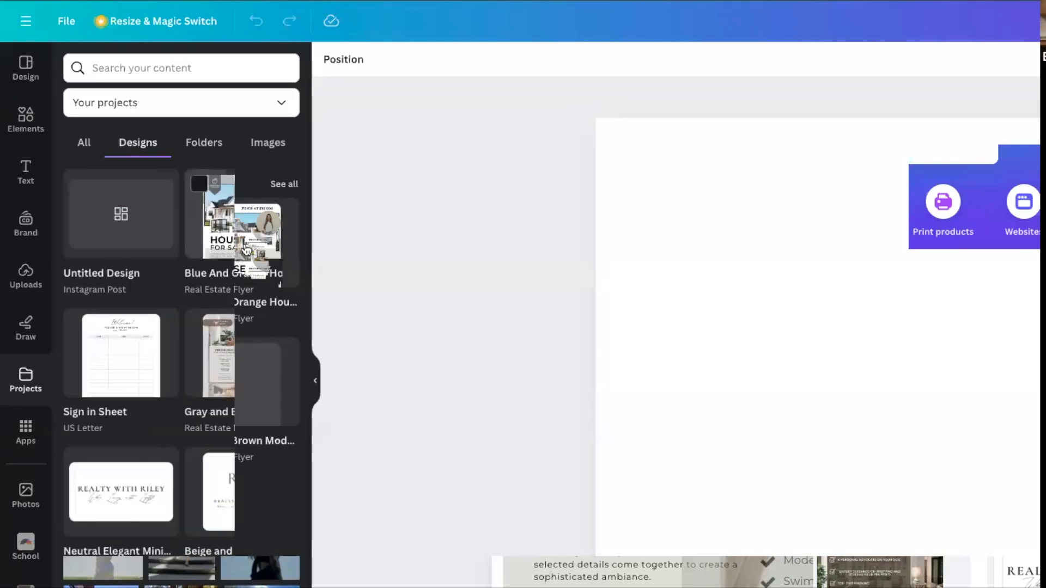
left_click(241, 224)
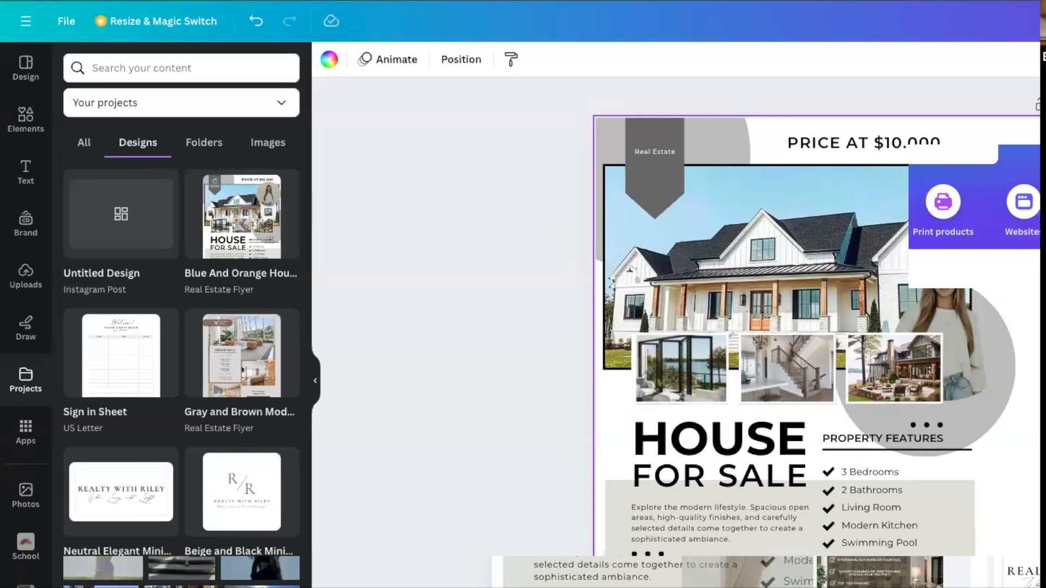
left_click(983, 290)
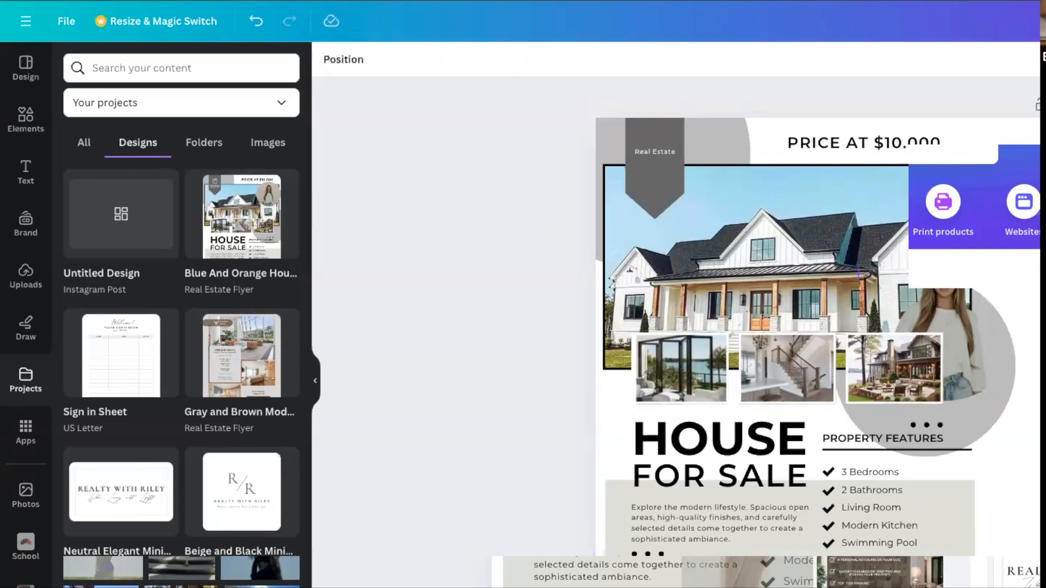
Enlarge the house photos, agent portrait and grey circle together and reposition them below the price text.
left_click(697, 383)
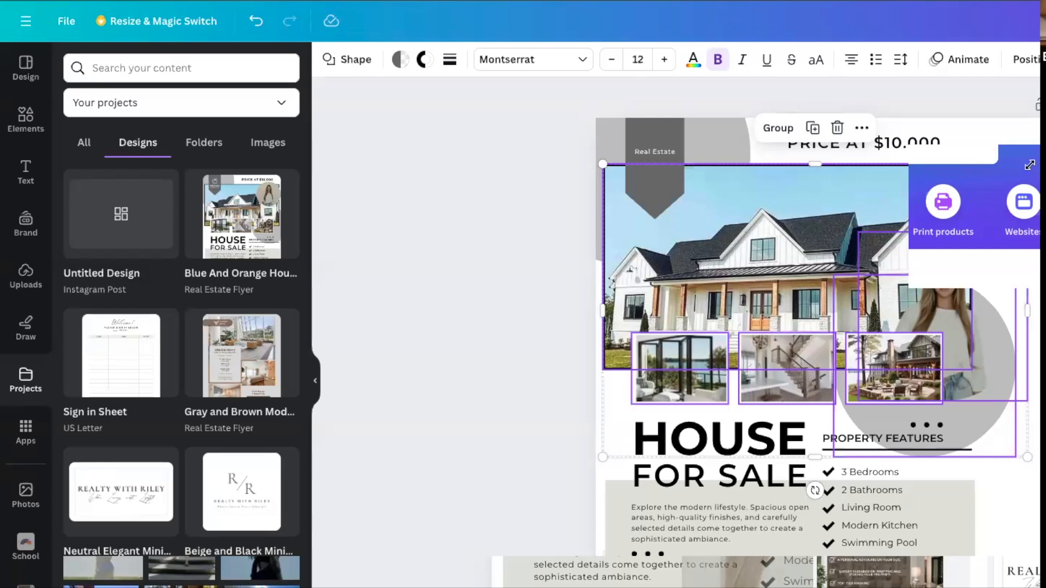
left_click_drag(1029, 164, 1045, 123)
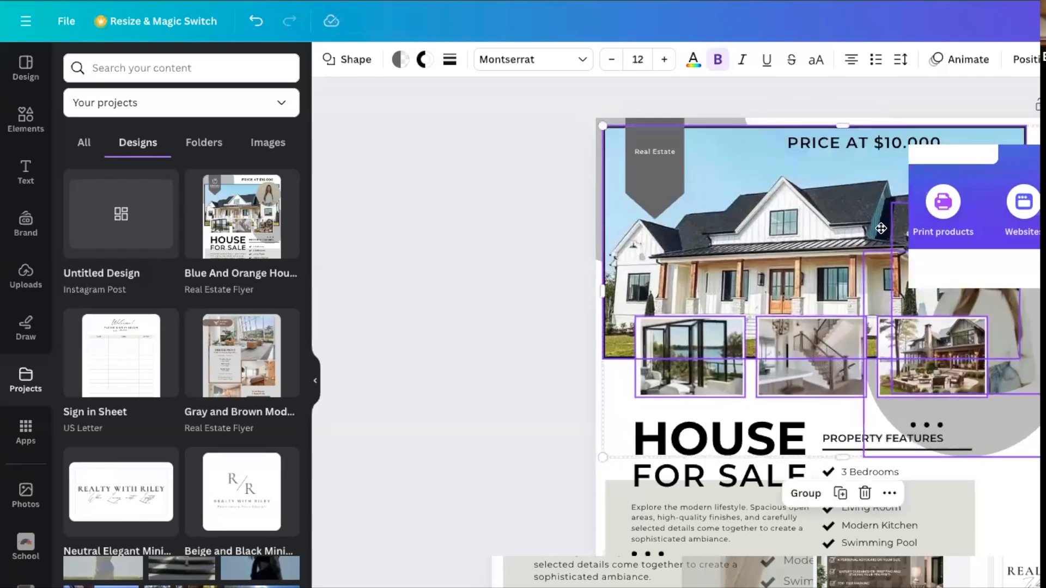
left_click_drag(856, 222, 870, 244)
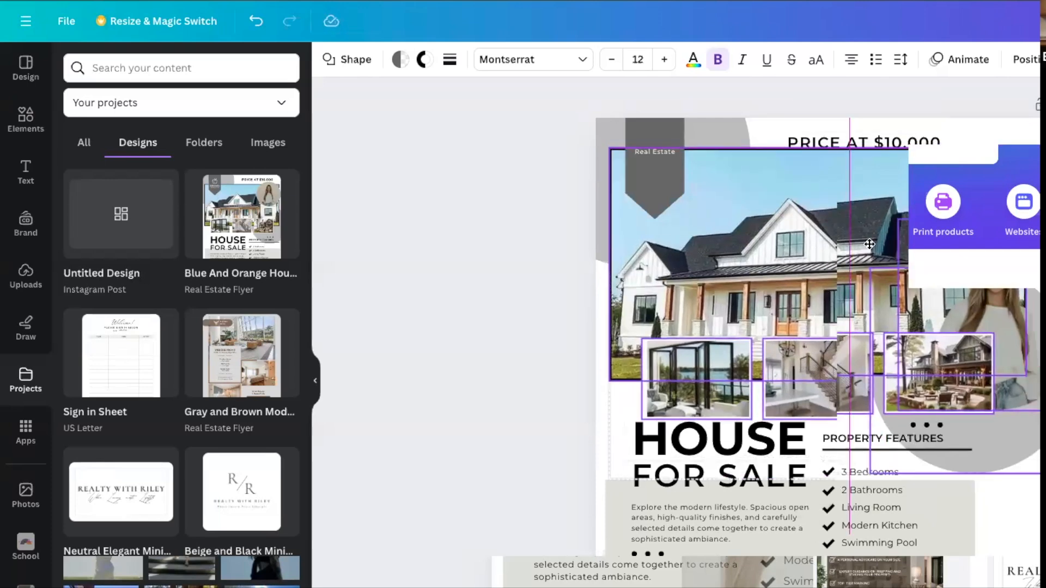
left_click_drag(870, 244, 867, 246)
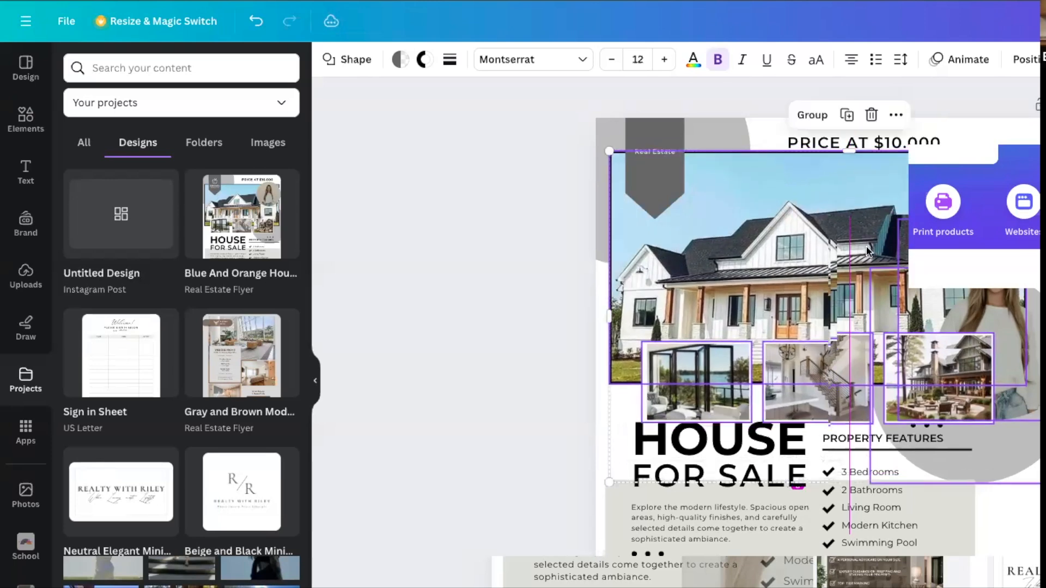
Move the price text to the page's upper-right area and shift the grey circle further right behind the portrait.
left_click(891, 143)
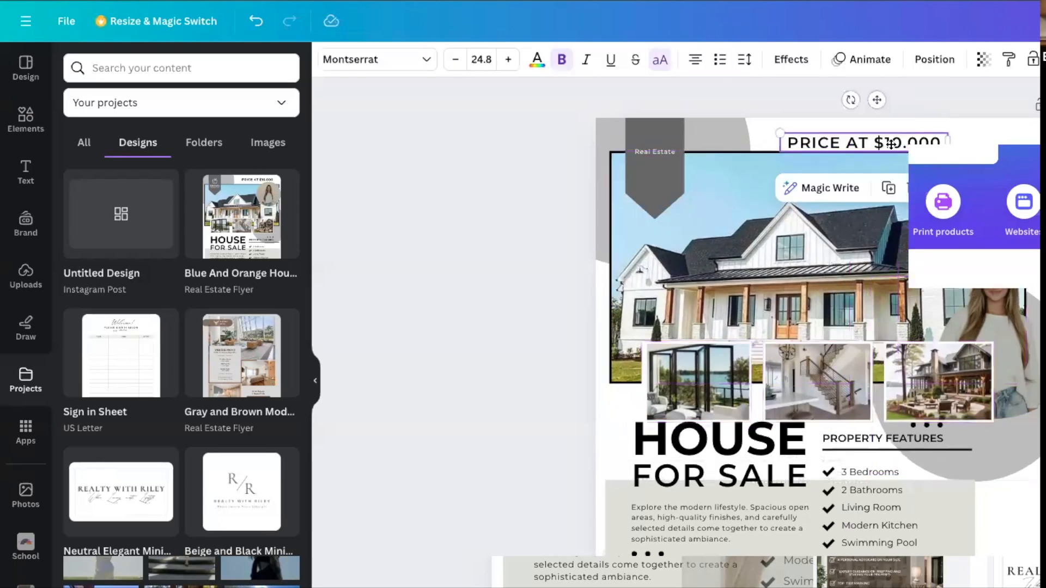
left_click_drag(891, 143, 1019, 140)
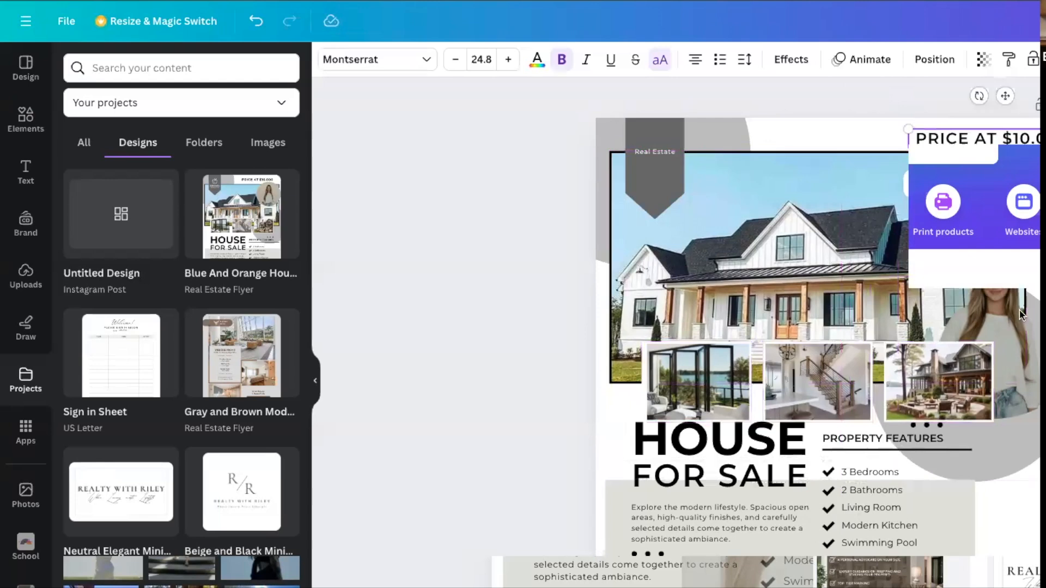
left_click(1029, 457)
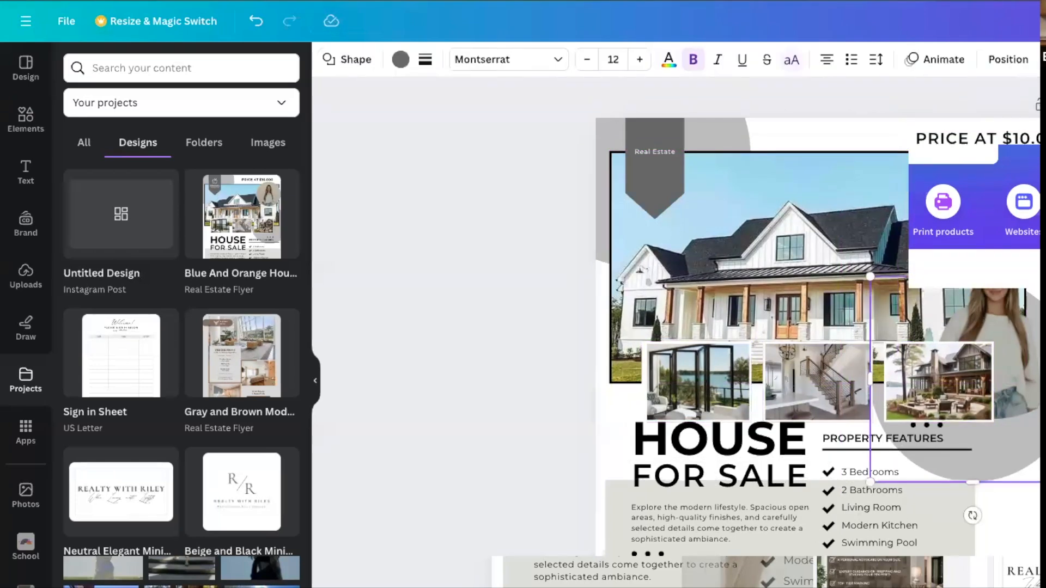
left_click_drag(993, 456, 1038, 458)
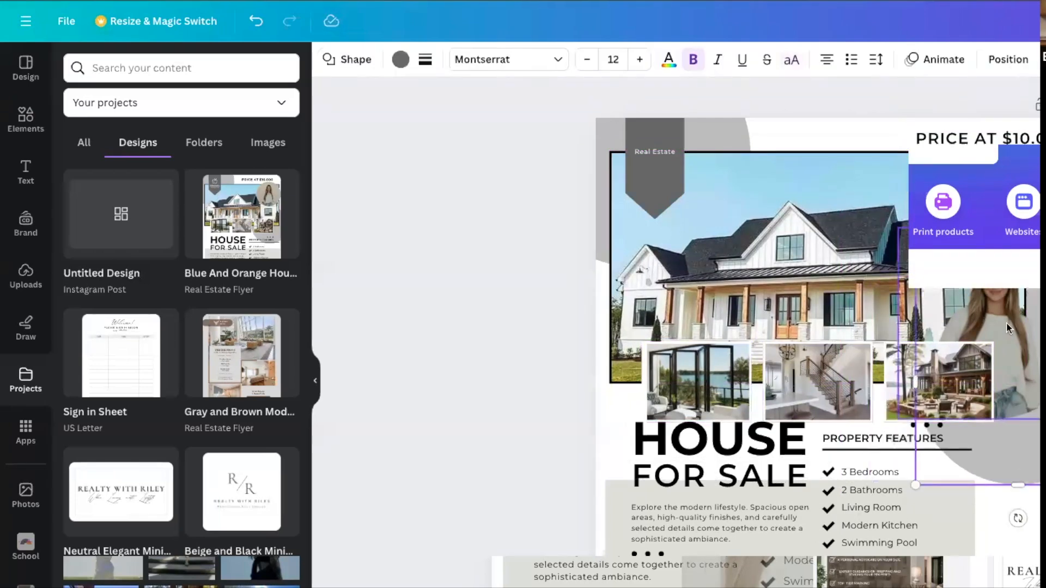
left_click_drag(1038, 332, 1022, 330)
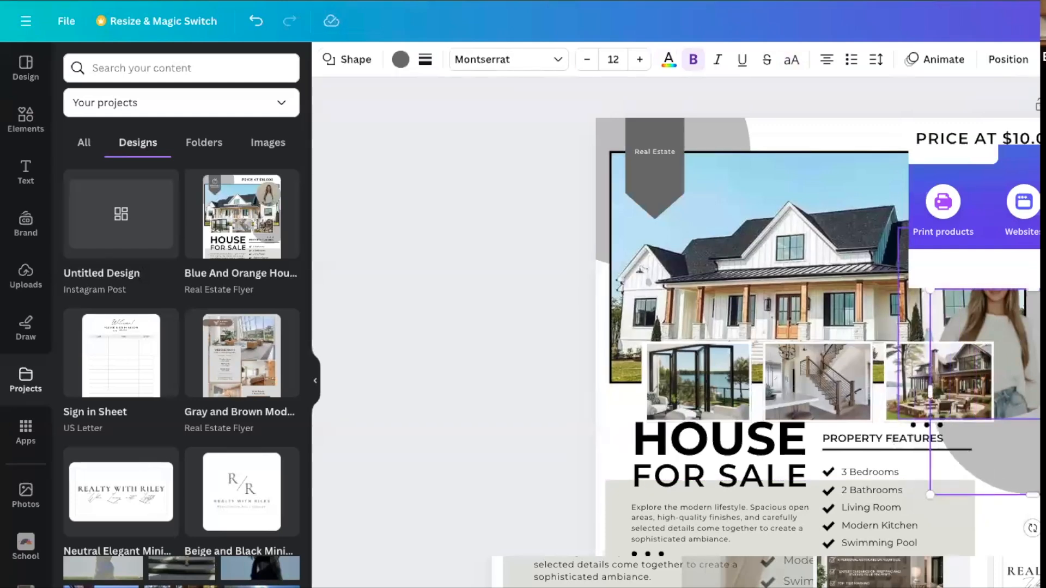
mouse_move(1045, 470)
left_mouse_down()
mouse_move(1029, 458)
mouse_move(1028, 470)
left_mouse_up()
key("Escape")
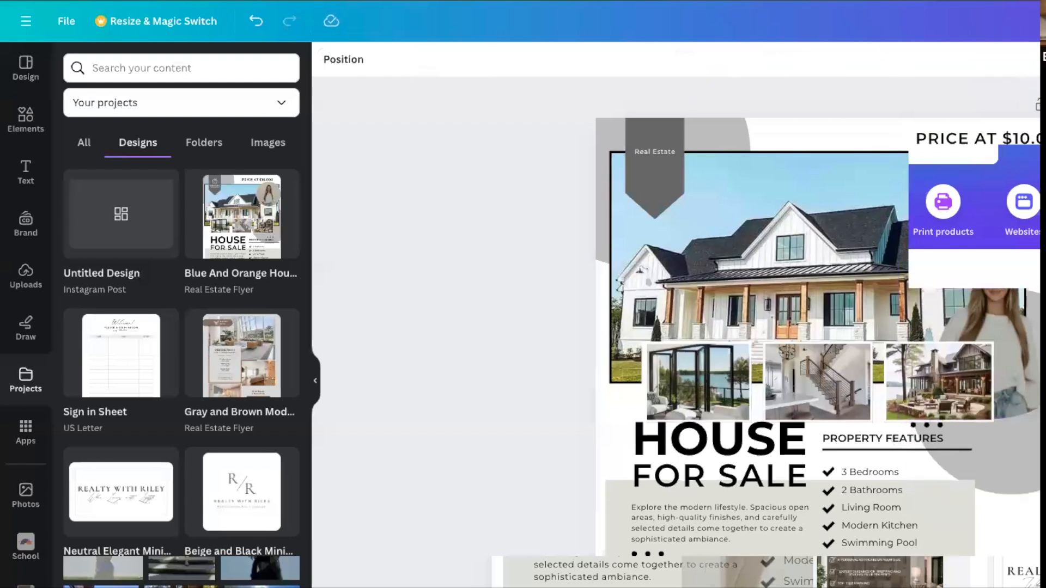
Try deleting the grey circle behind the portrait, and undo the deletion.
left_click(1029, 464)
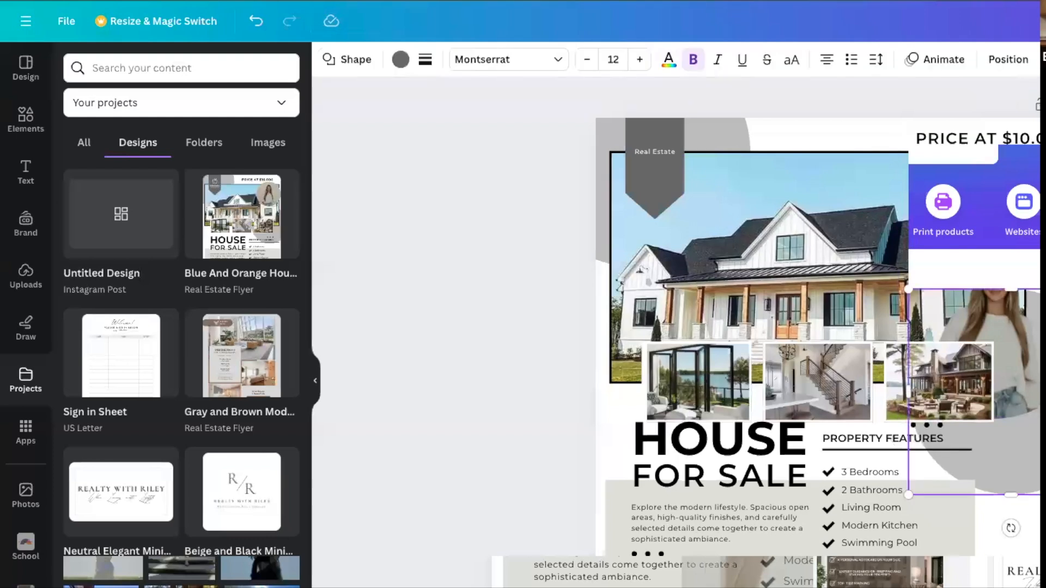
key("Delete")
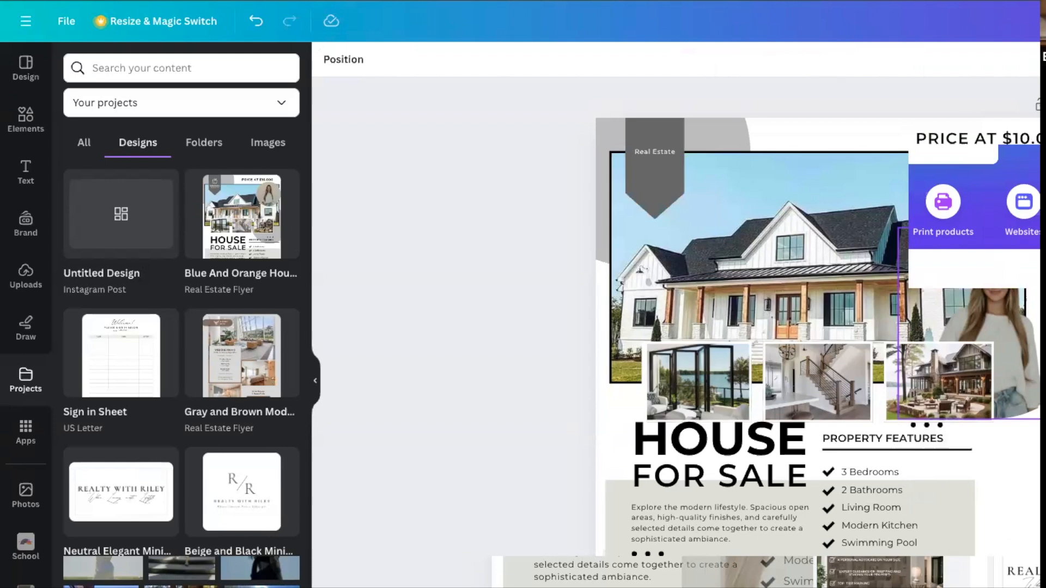
left_click(255, 22)
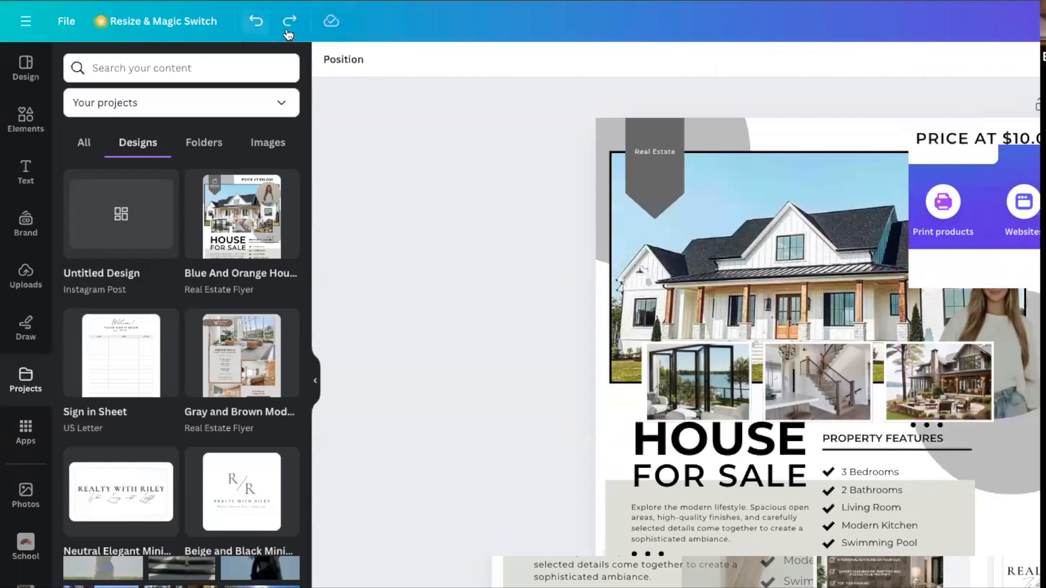
Move the agent portrait to the right, and shift the property features block with its beige rectangle slightly right.
mouse_move(1008, 314)
left_mouse_down()
mouse_move(1045, 313)
mouse_move(998, 310)
left_mouse_up()
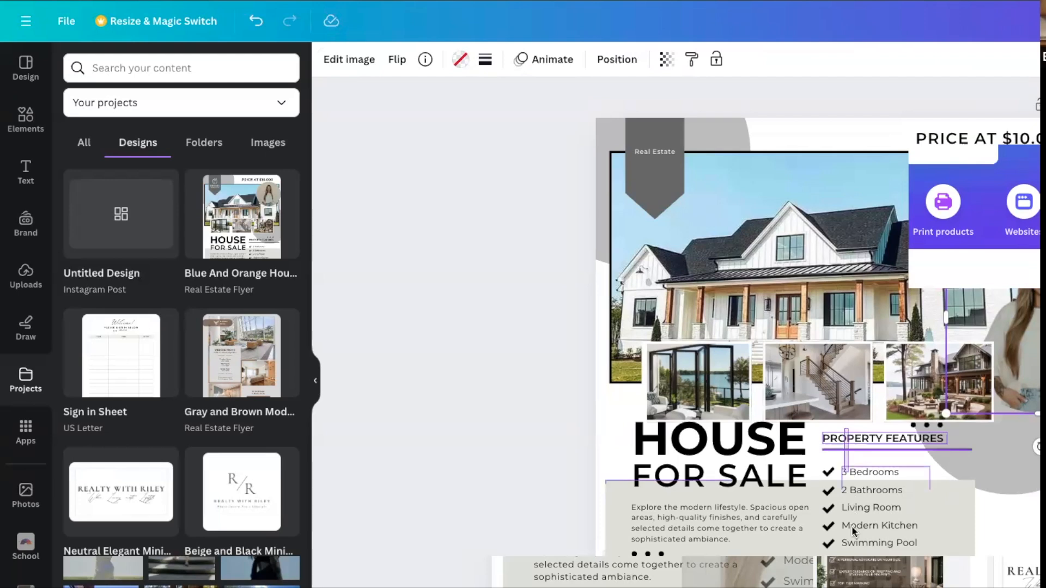
left_click(851, 542)
mouse_move(851, 515)
left_mouse_down()
mouse_move(873, 519)
mouse_move(860, 514)
left_mouse_up()
key("Escape")
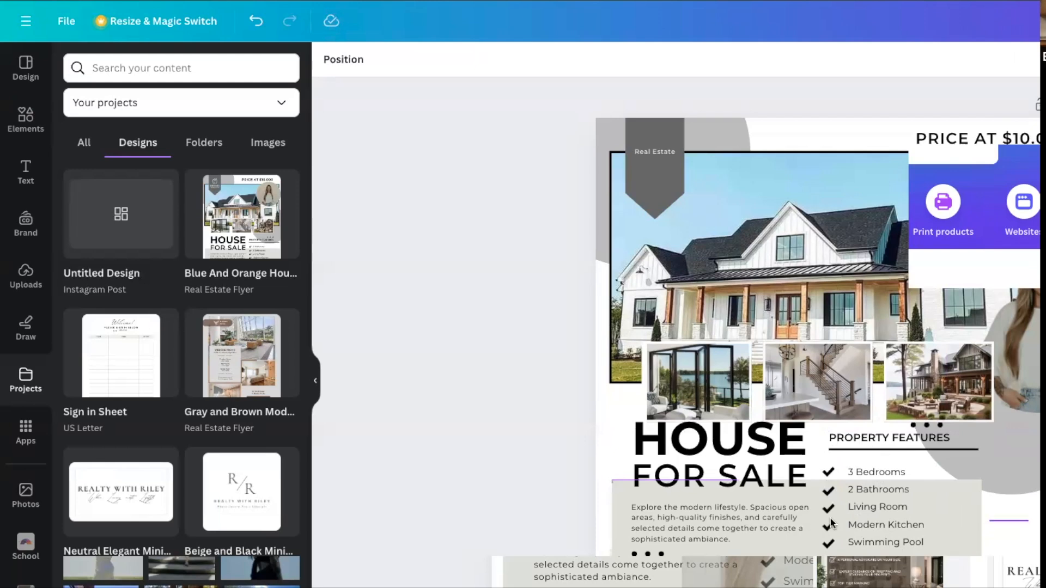
Try moving the property features block, beige rectangle and grey circle further right together, and undo the move.
left_click(829, 446)
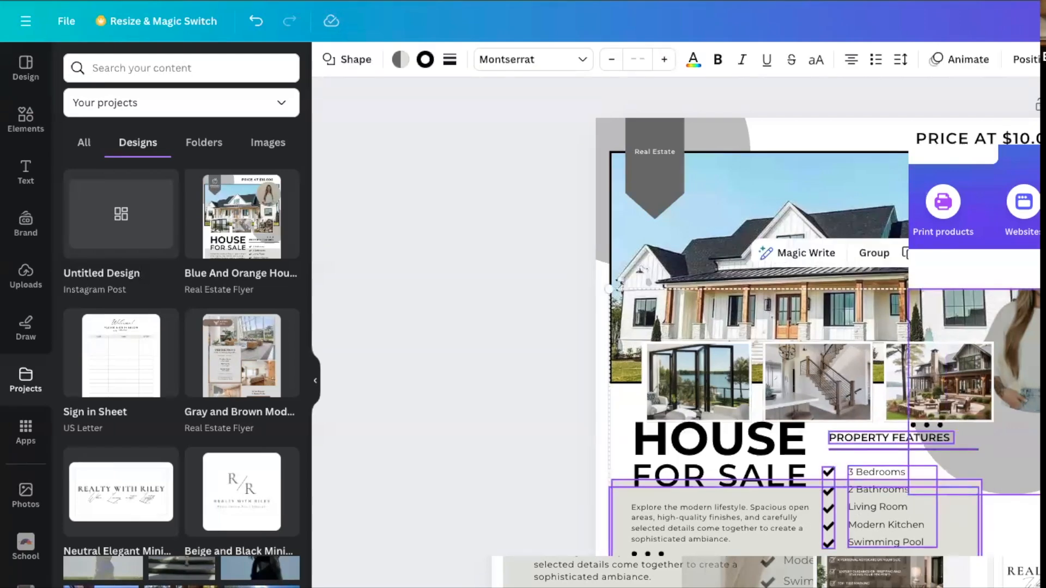
left_click_drag(948, 547, 1032, 543)
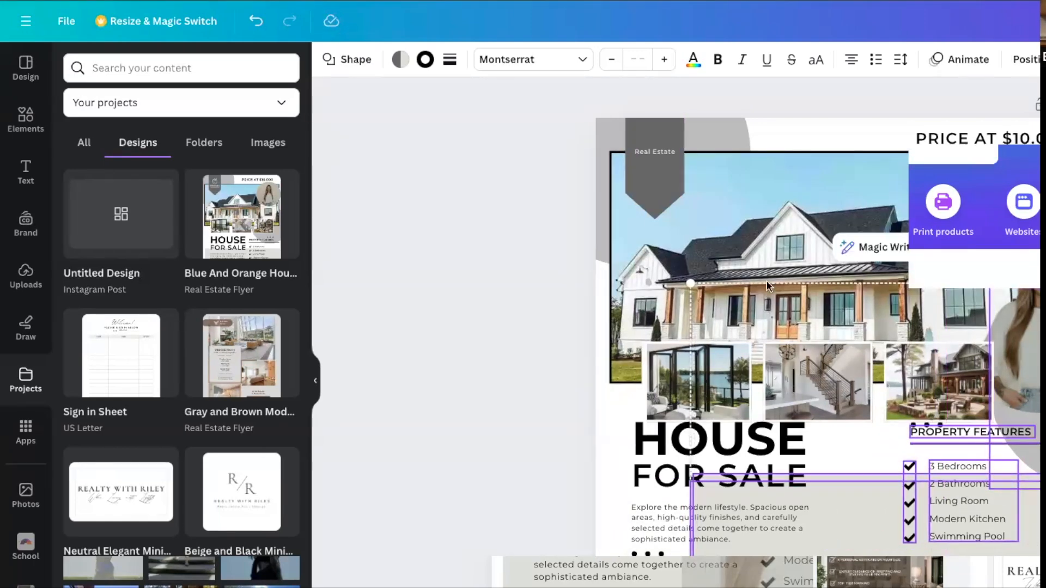
left_click(260, 18)
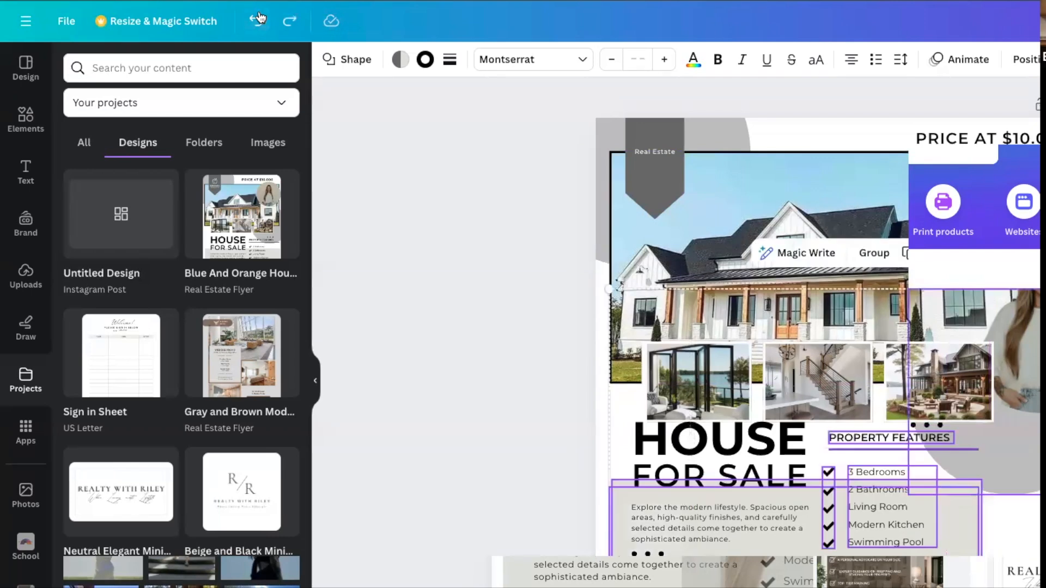
left_click(509, 324)
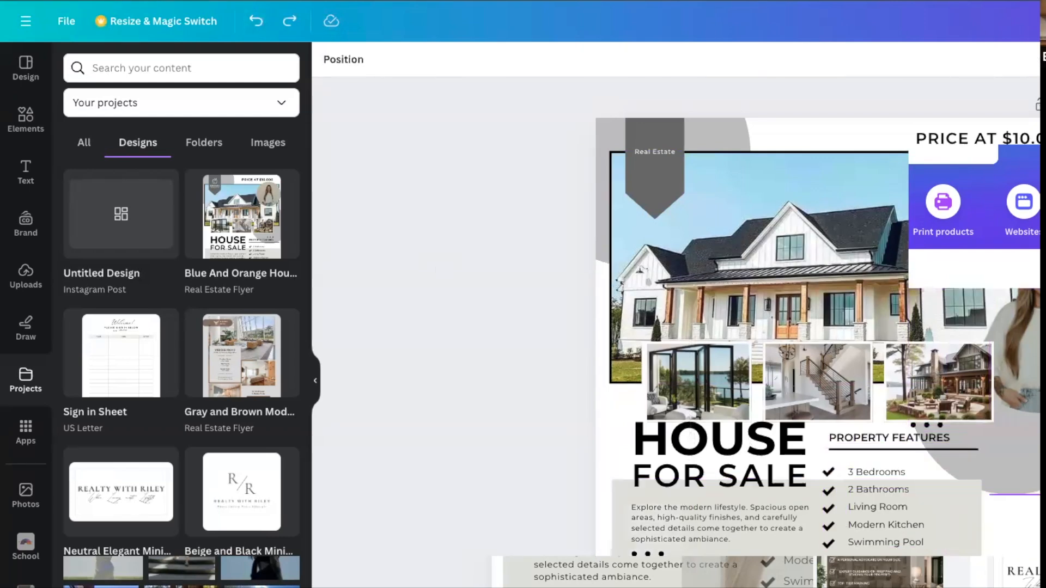
Resize the agent portrait in front of the grey circle.
left_click(1001, 461)
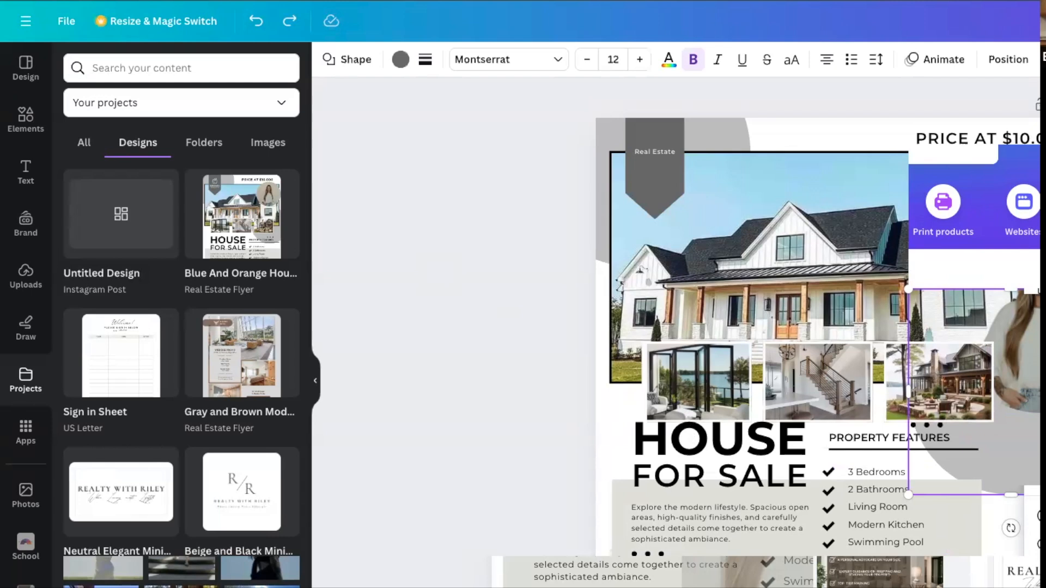
key("Delete")
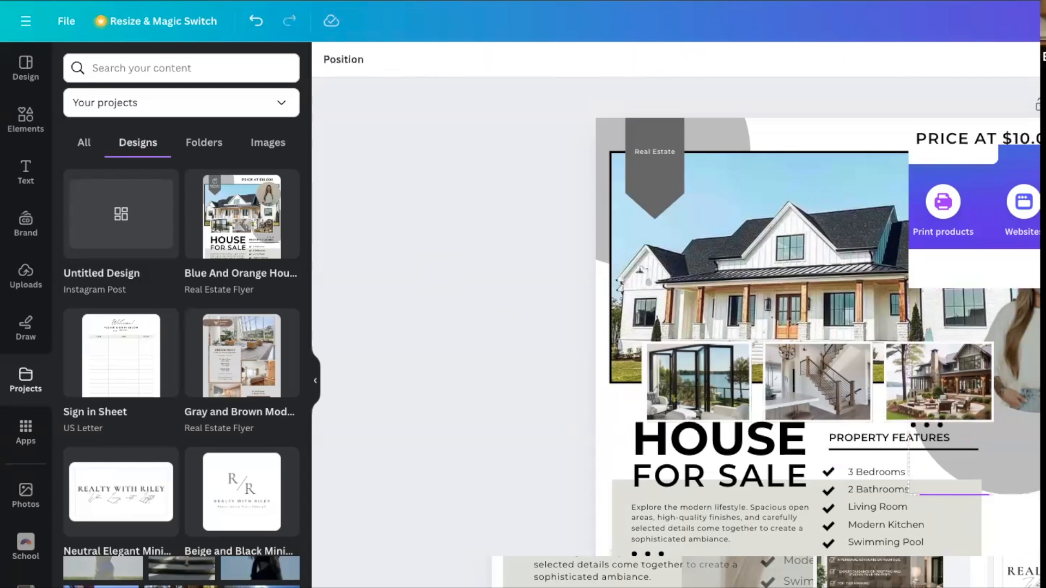
left_click(1026, 338)
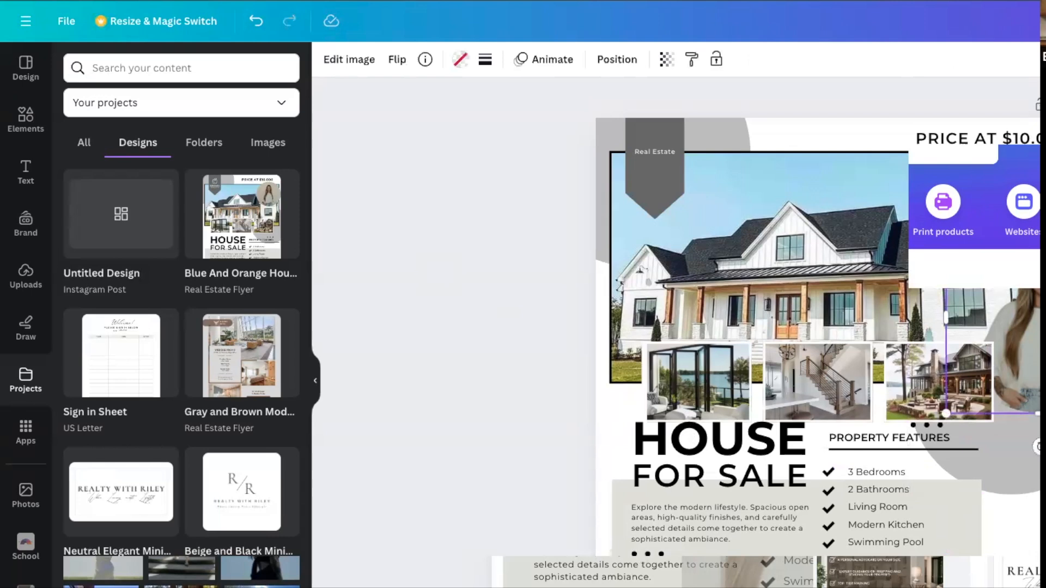
mouse_move(1038, 414)
left_mouse_down()
mouse_move(1038, 496)
mouse_move(1038, 349)
mouse_move(1038, 413)
left_mouse_up()
left_click(1024, 463)
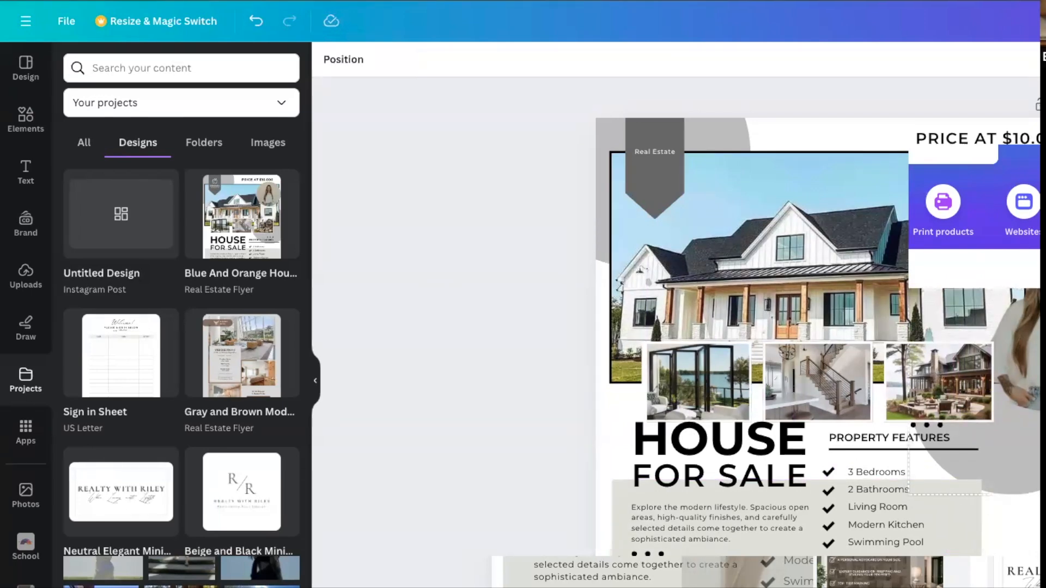
Delete the beige rectangle behind the description and the property features list.
left_click(975, 518)
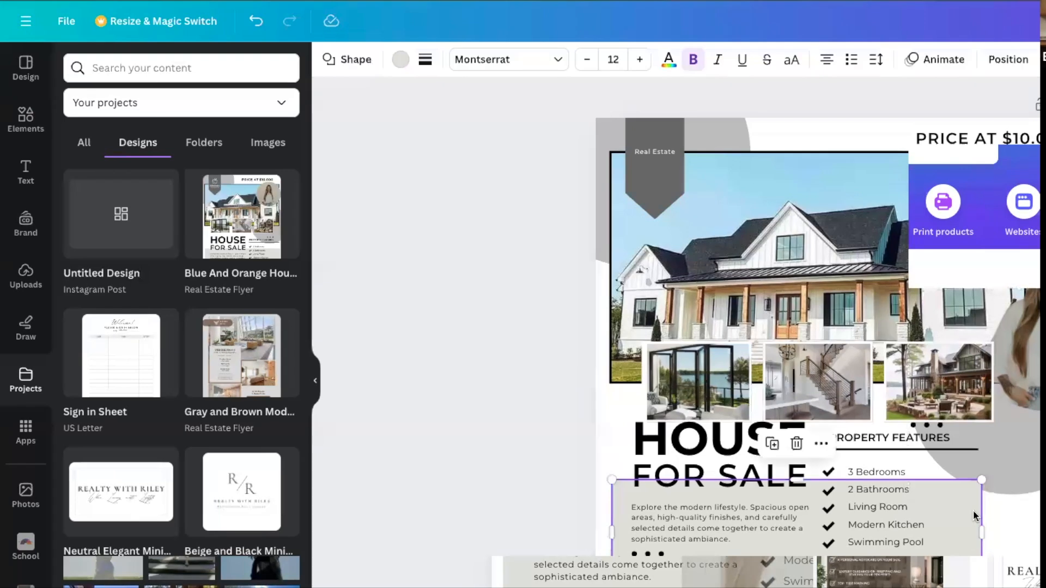
left_click(805, 444)
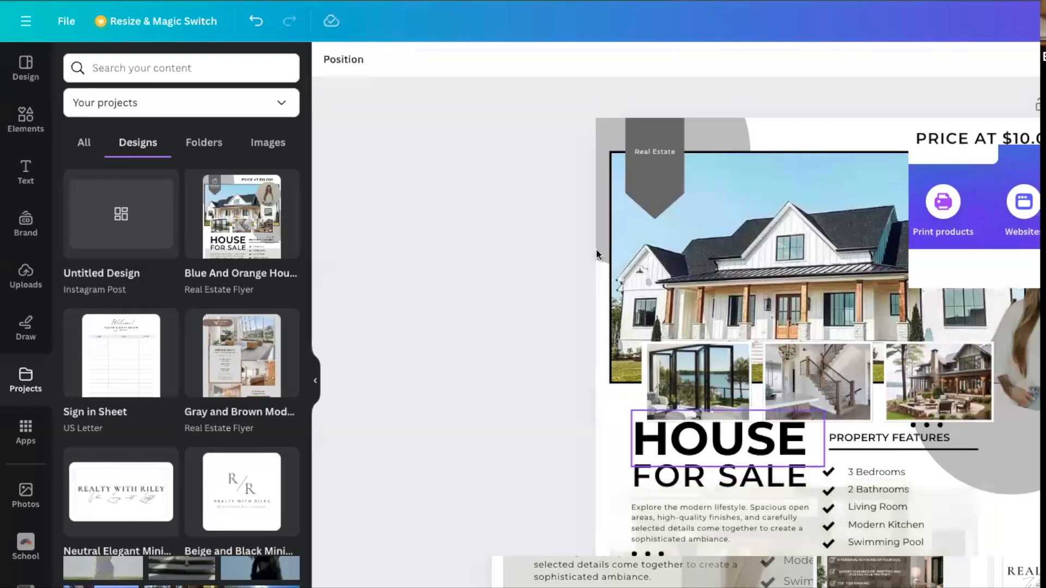
Undo the deletion of the beige rectangle, and lock the rectangle in place.
left_click(257, 21)
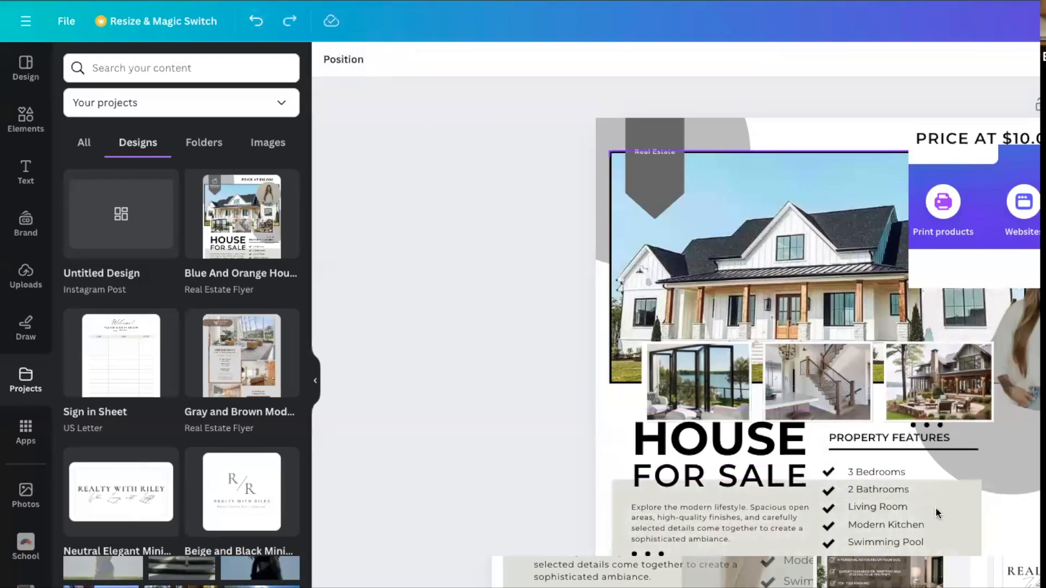
left_click(963, 528)
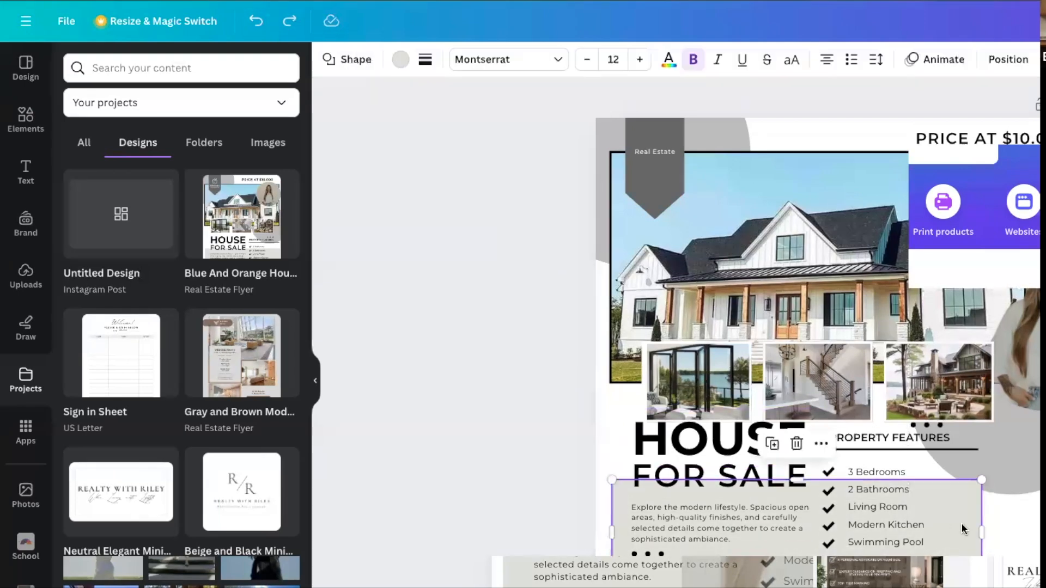
left_click(819, 448)
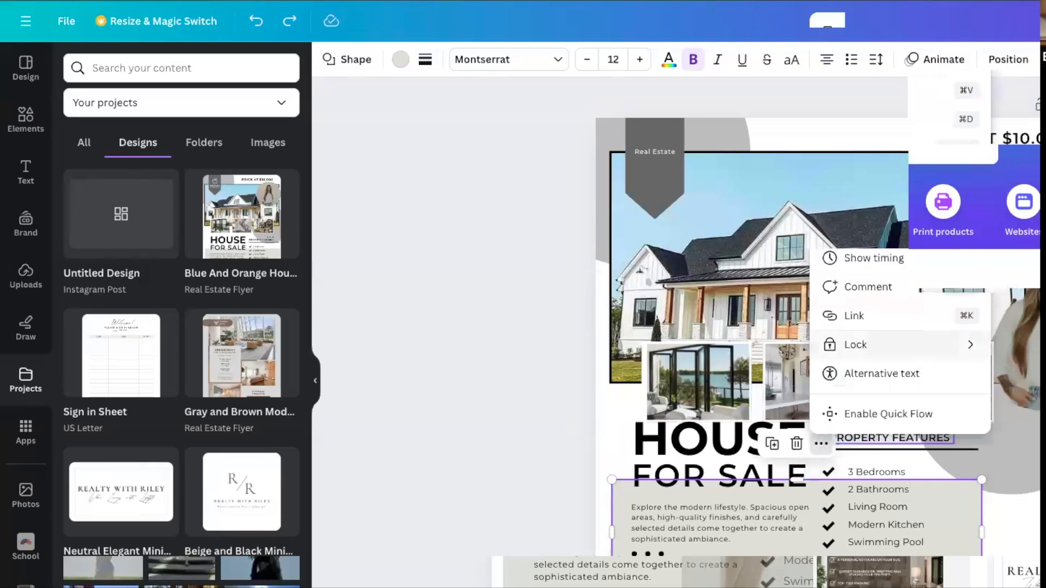
left_click(854, 348)
left_click(1013, 523)
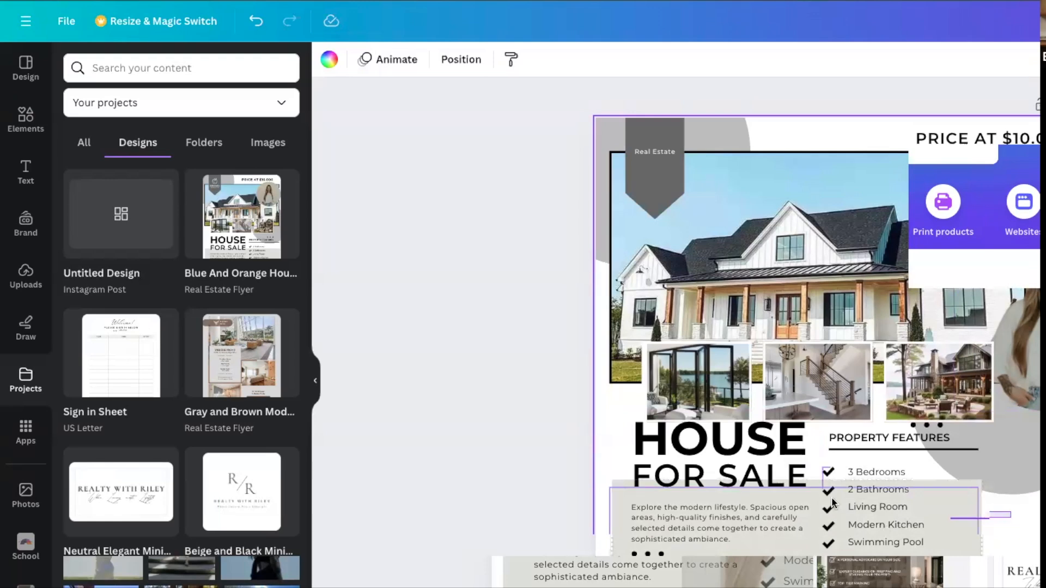
Lock the faded image overlapping the beige rectangle behind the description and property features.
mouse_move(828, 452)
left_mouse_down()
mouse_move(825, 437)
mouse_move(811, 450)
left_mouse_up()
left_click(593, 503)
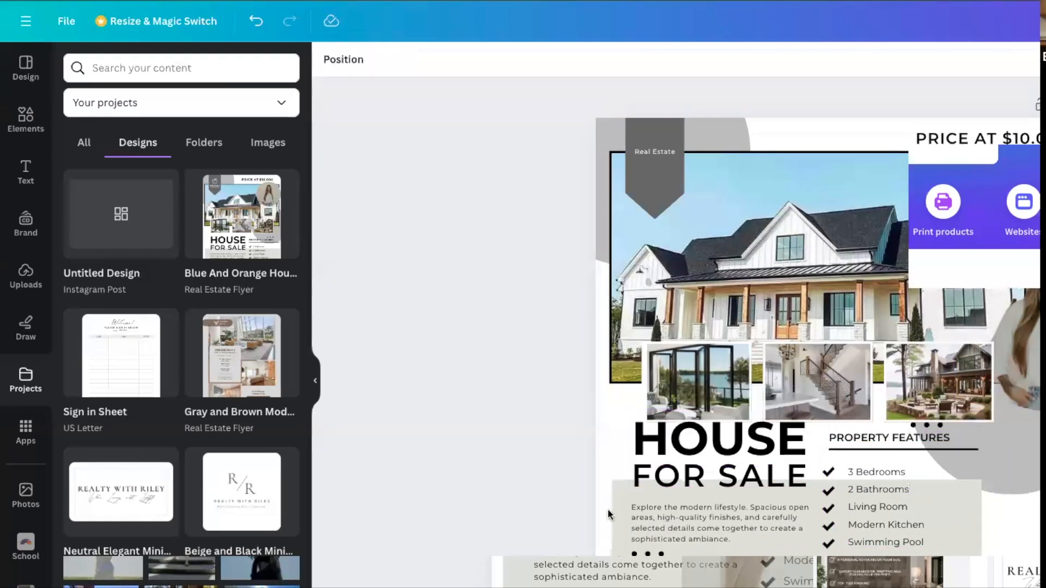
left_click(611, 513)
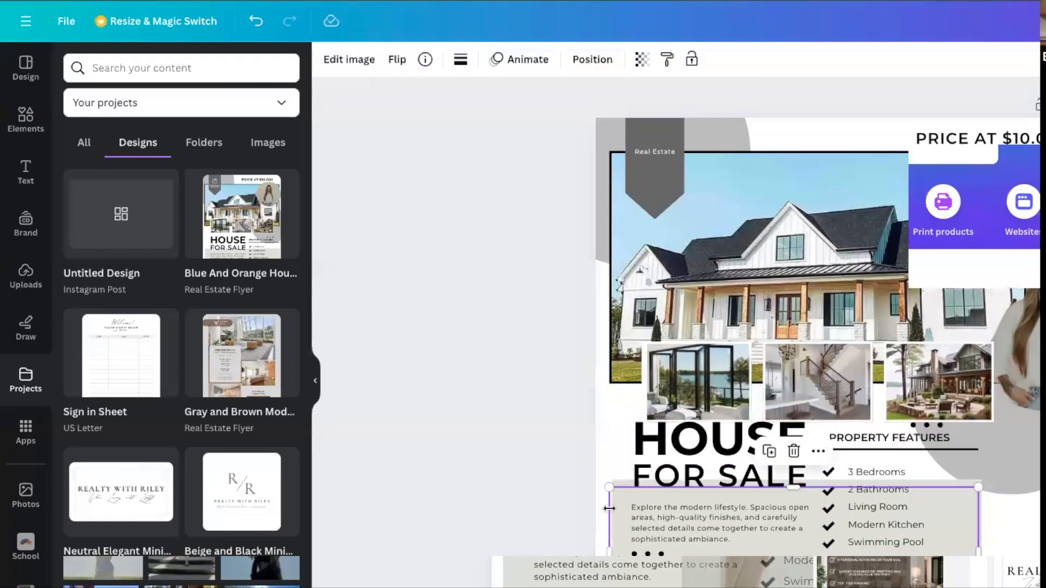
left_click(817, 451)
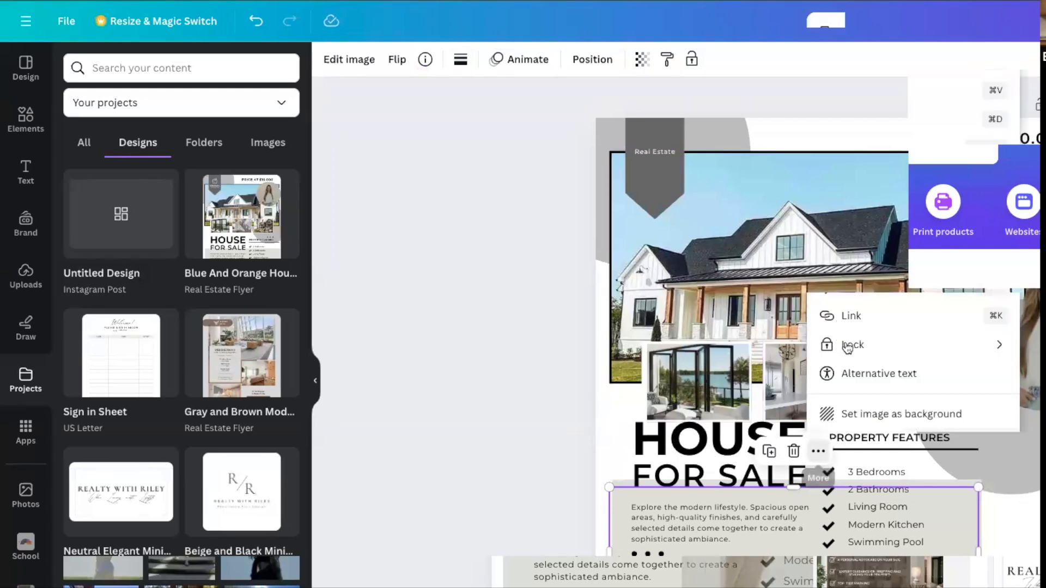
left_click(1038, 376)
Select the property features heading, line, checkmarks and list together, and move them to the right over the grey circle.
left_click(1012, 491)
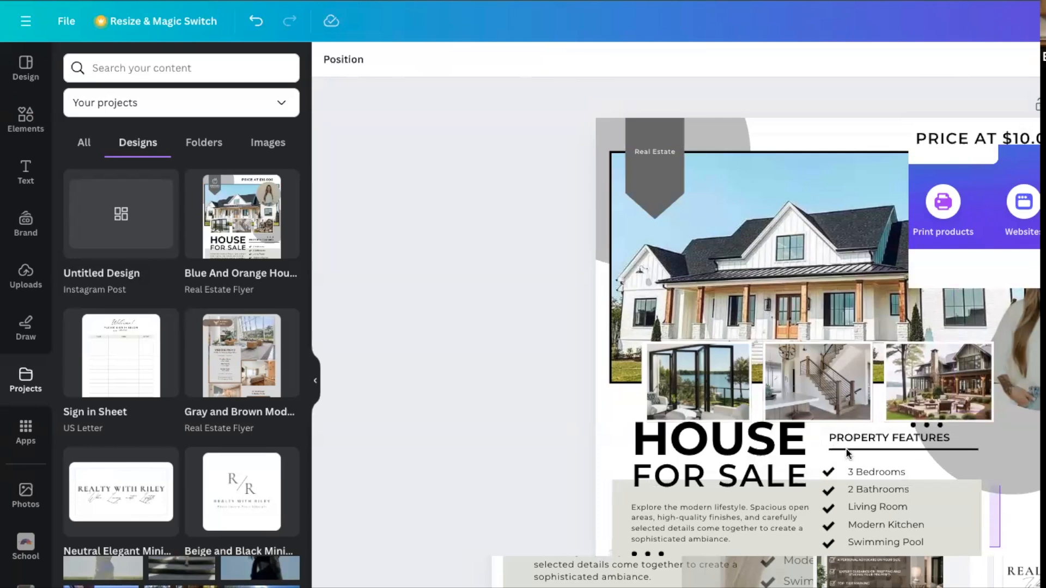
left_click(826, 442)
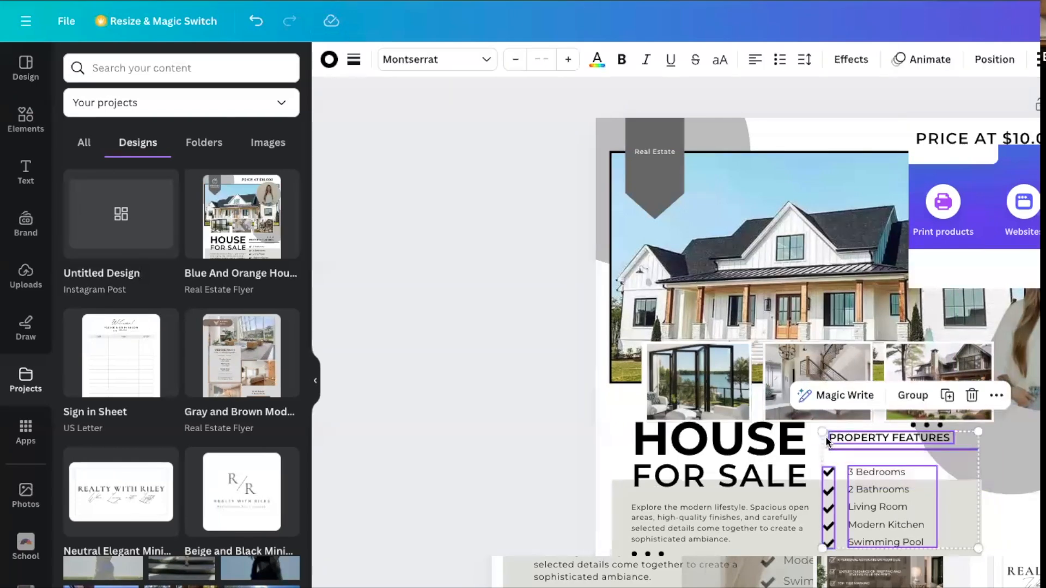
left_click_drag(992, 499, 1029, 503)
Unlock the beige rectangle and narrow it from its right side, clear of the property features checkmarks.
left_click(887, 513)
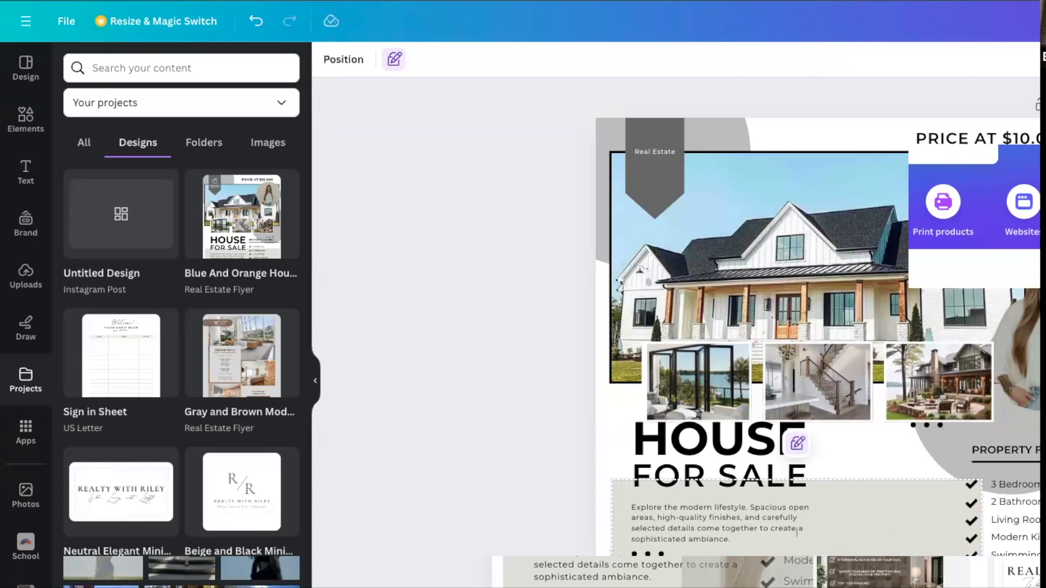
left_click(798, 443)
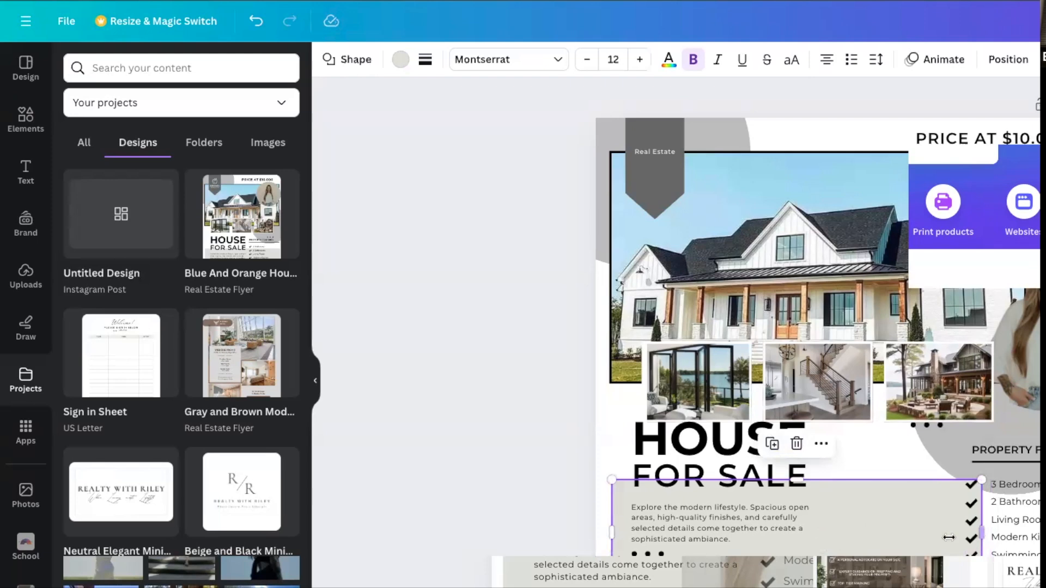
left_click_drag(949, 537, 924, 535)
Unlock the faded image behind the description and narrow it from its right side to about the beige rectangle's edge.
left_click(883, 460)
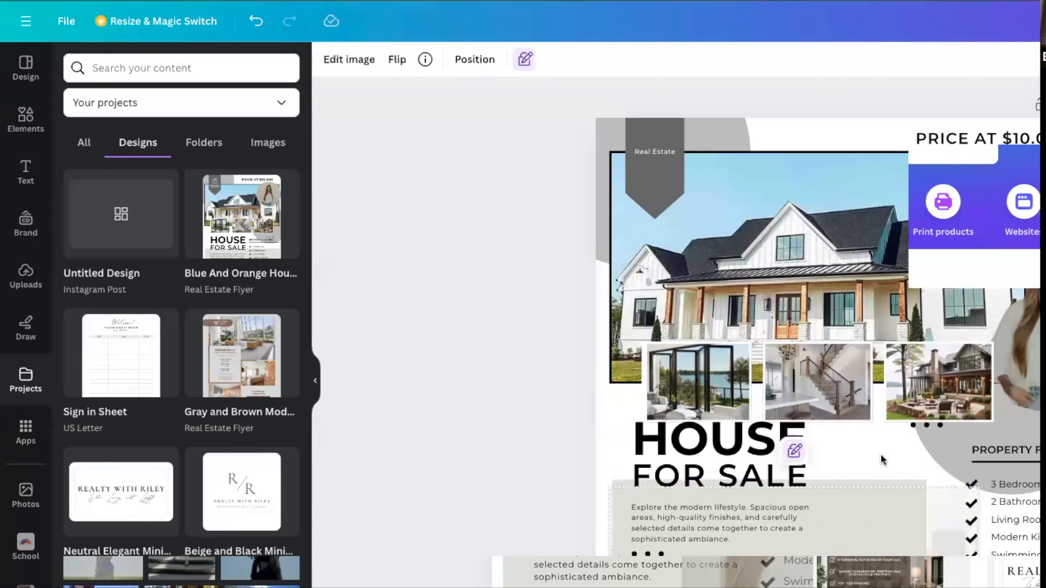
left_click(798, 450)
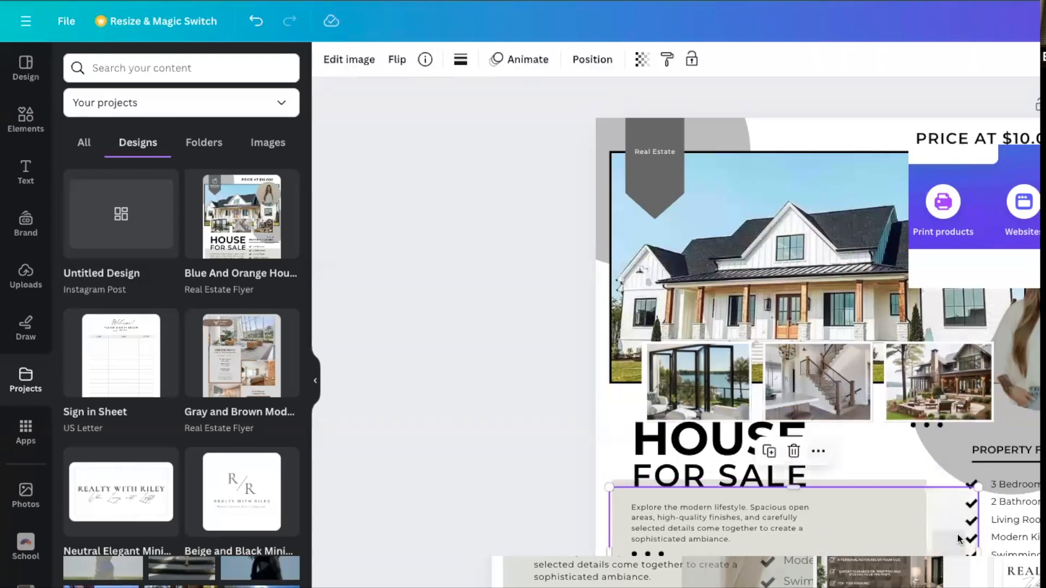
left_click_drag(979, 554, 932, 552)
key("Escape")
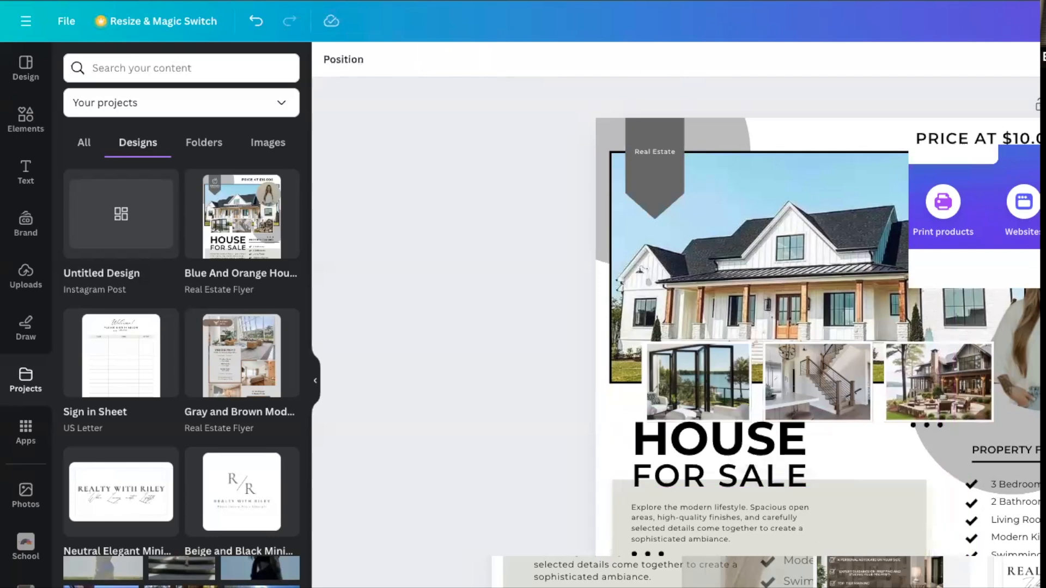
Move the FOR SALE text to the right so it sits offset beneath HOUSE.
left_click(748, 462)
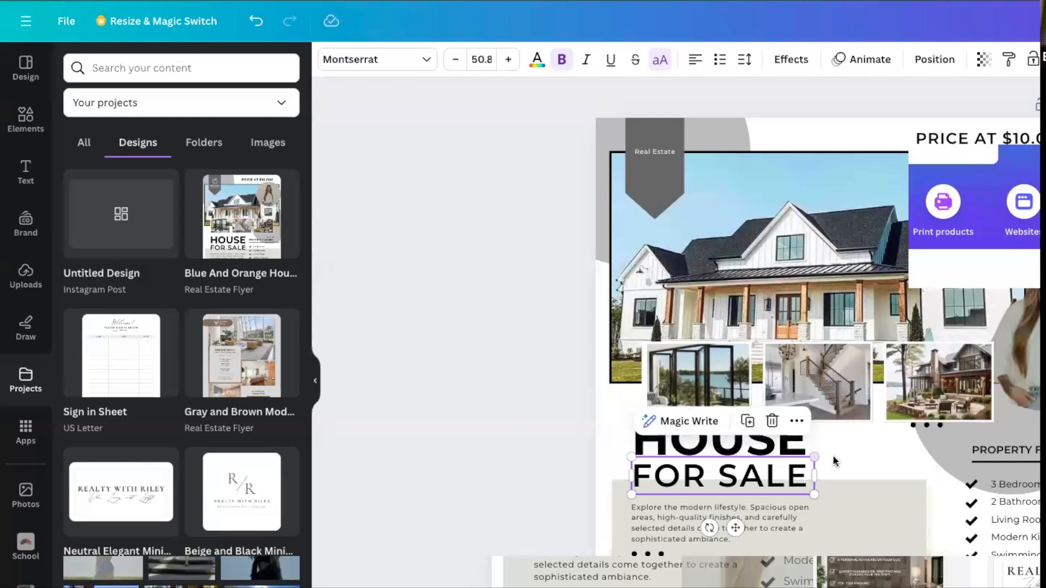
left_click_drag(819, 472, 840, 474)
left_click(499, 448)
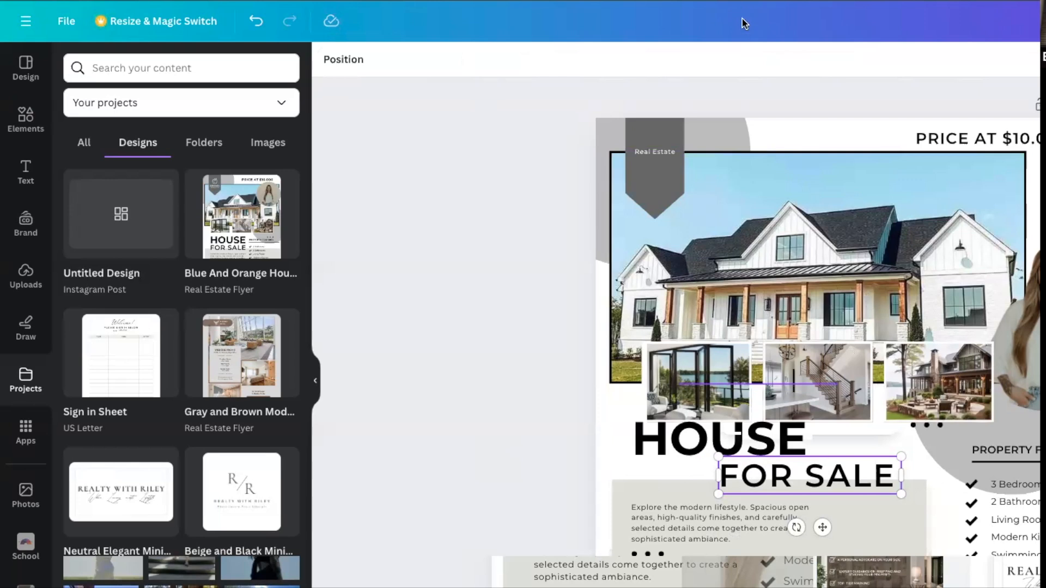
Open the download options for the Instagram post design.
left_click(68, 23)
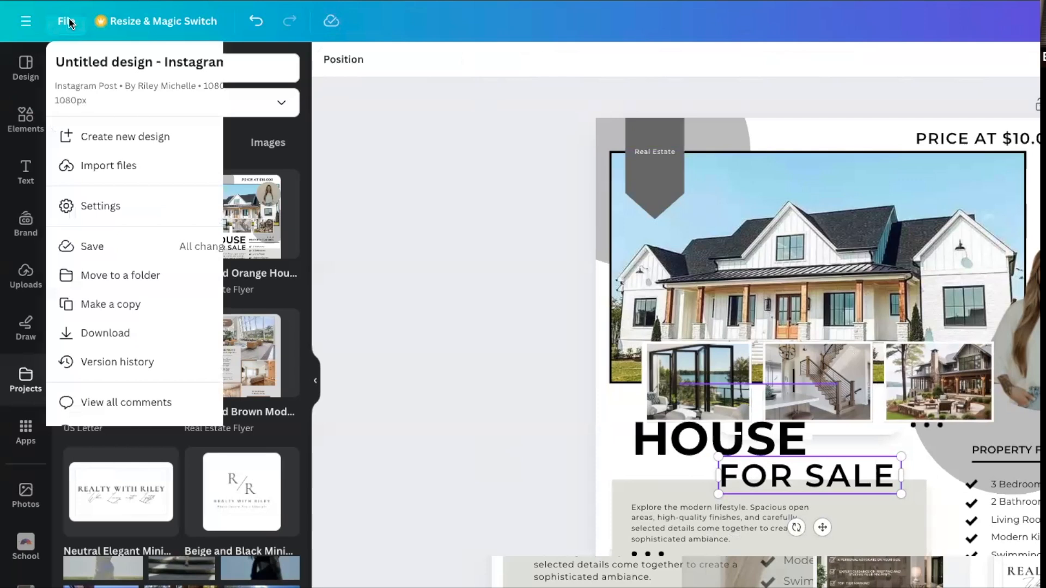
left_click(112, 339)
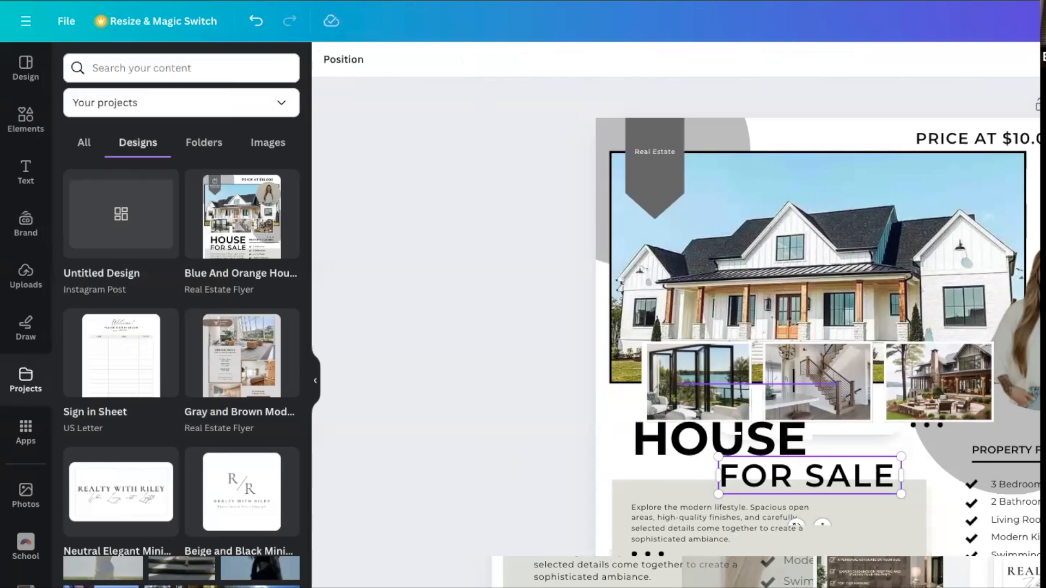
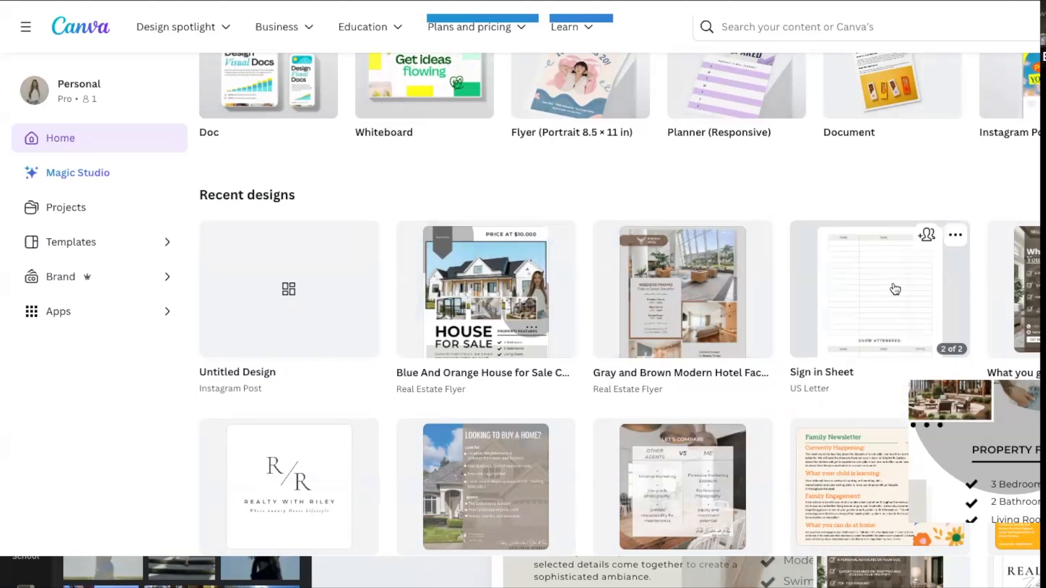
Search the templates for "sign" and open the results for the suggested "sign up for our email list".
scroll(894, 288, "up", 5)
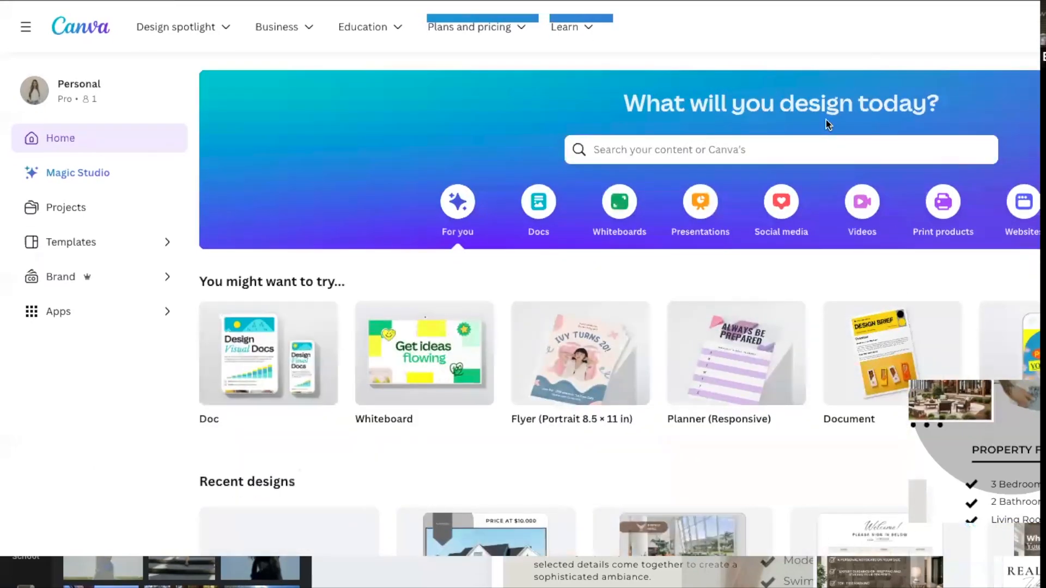
left_click(825, 146)
type("sign")
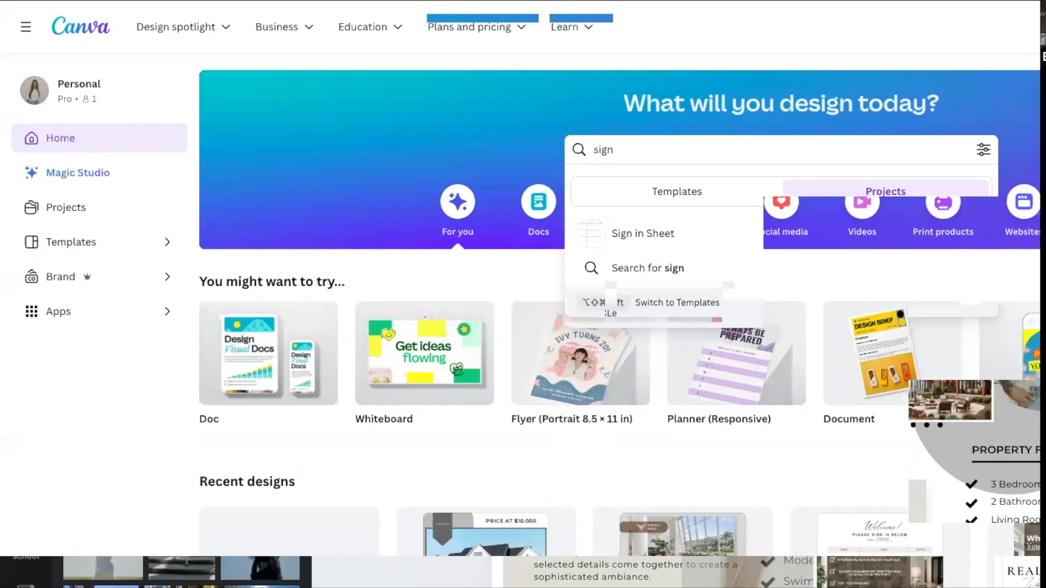
left_click(682, 193)
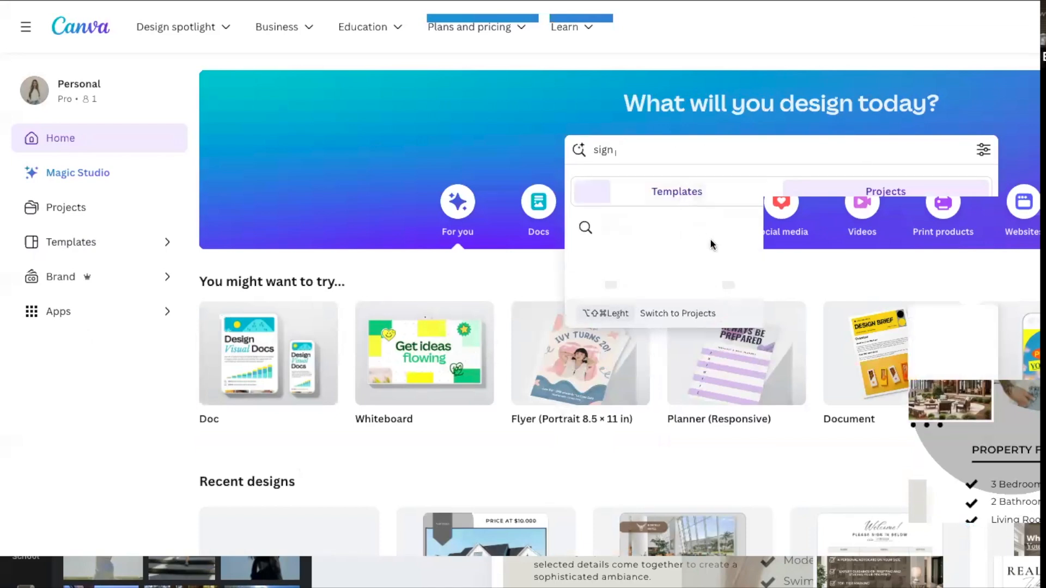
left_click(714, 228)
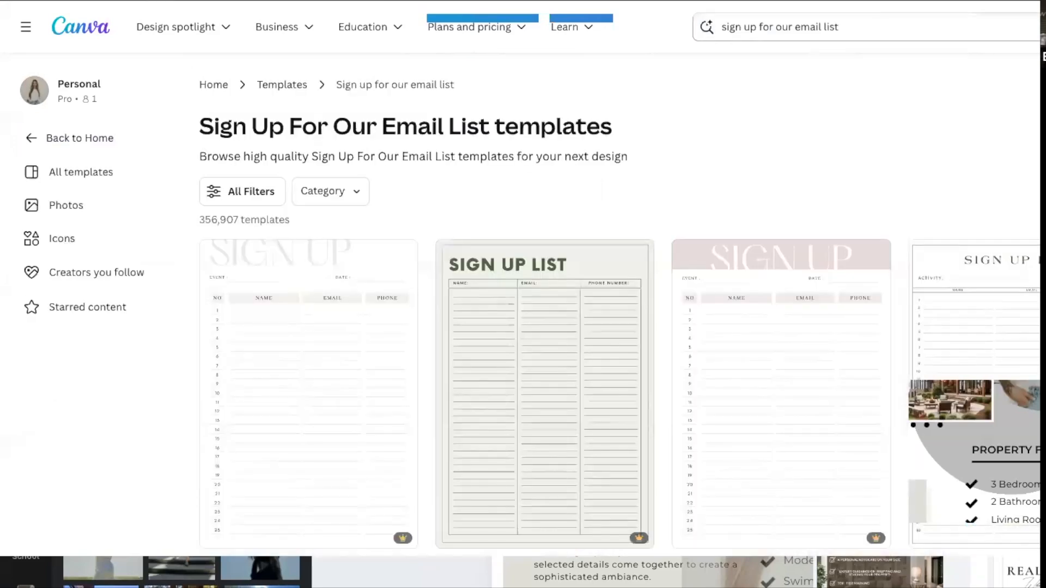
Search the templates for "post card real estate" and browse the resulting card designs.
left_click(993, 39)
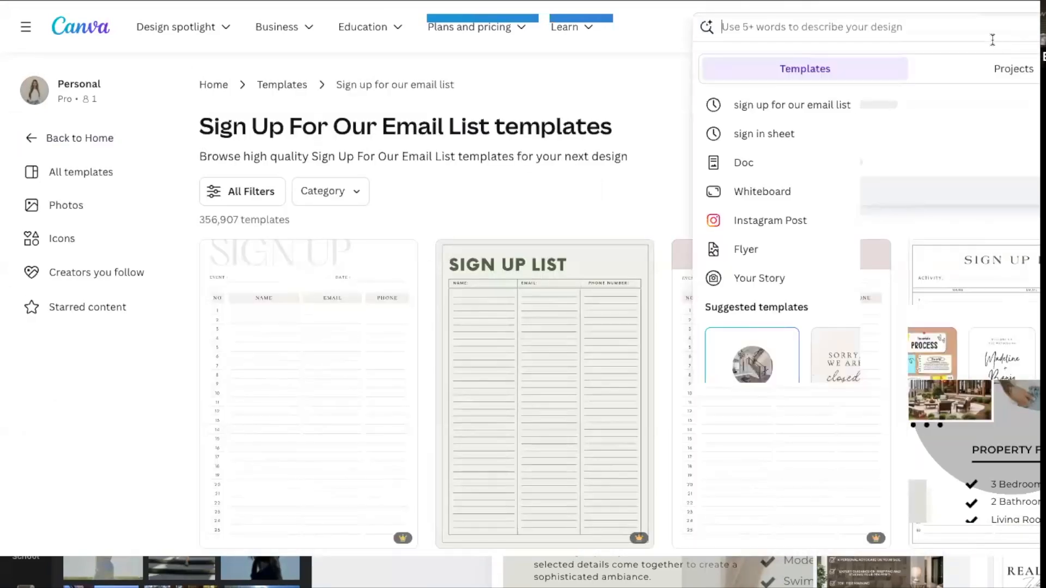
type("p")
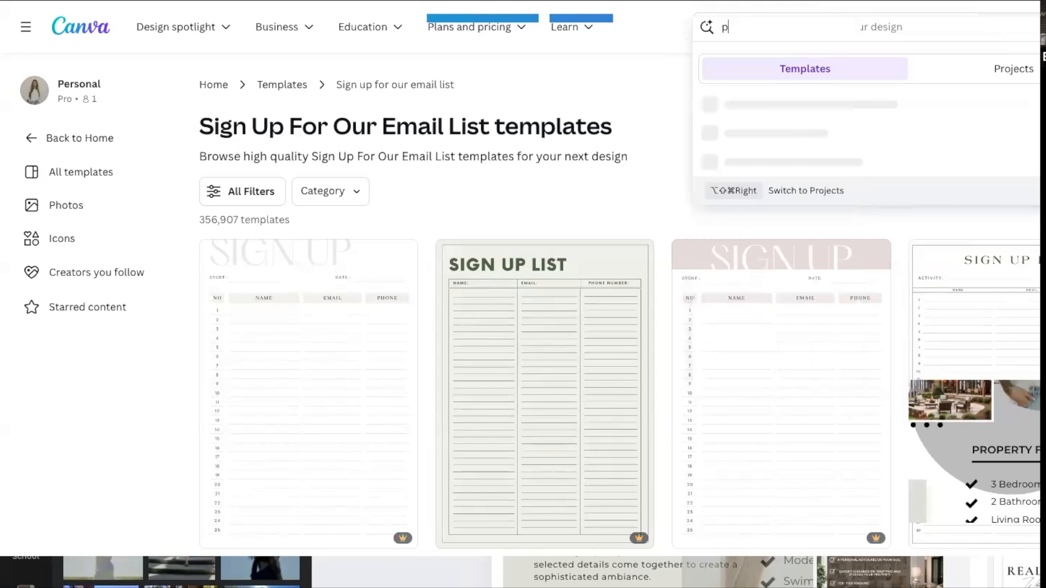
type("ost card ")
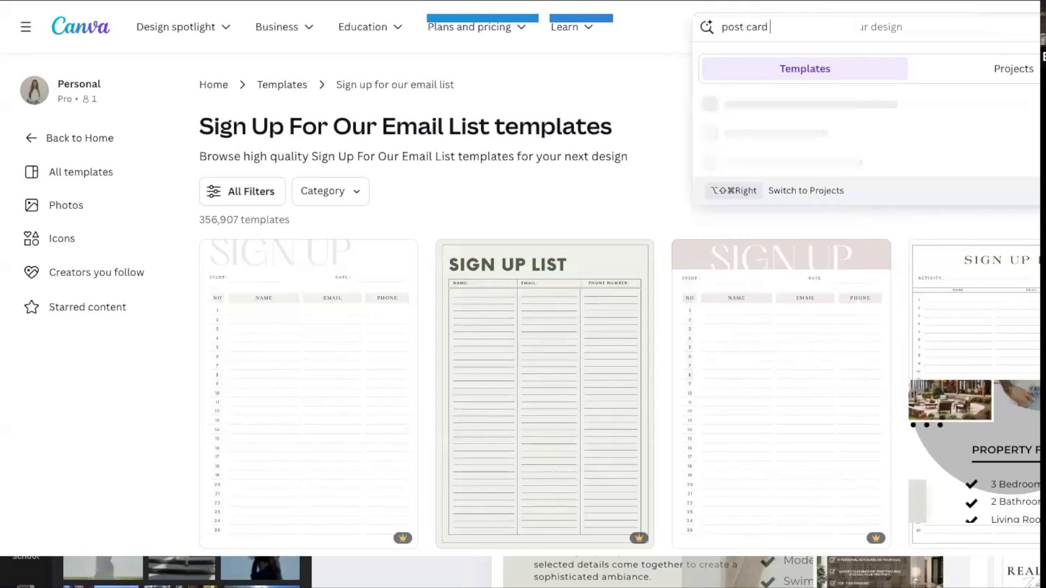
type("real estate")
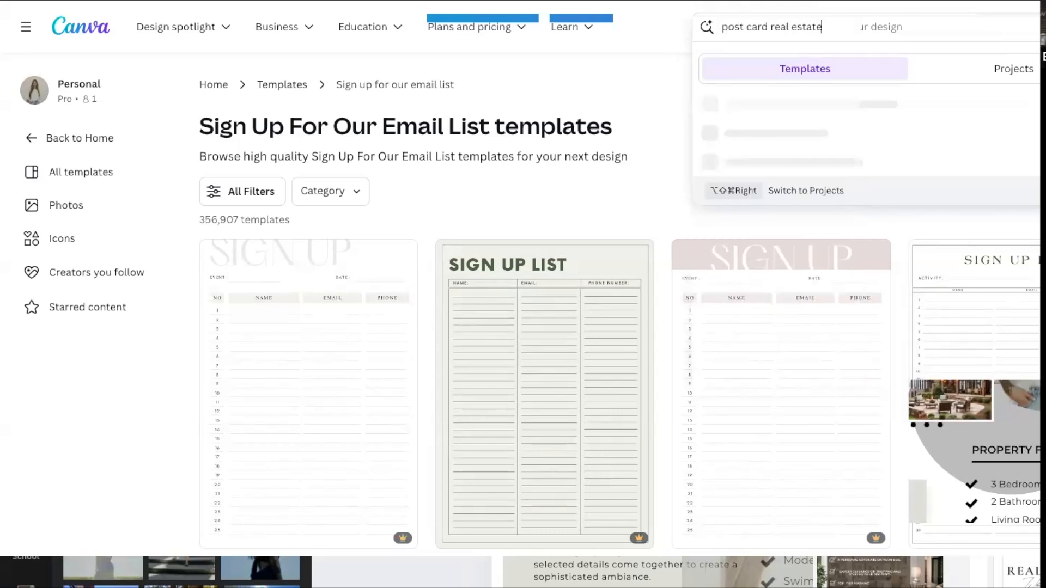
key("Return")
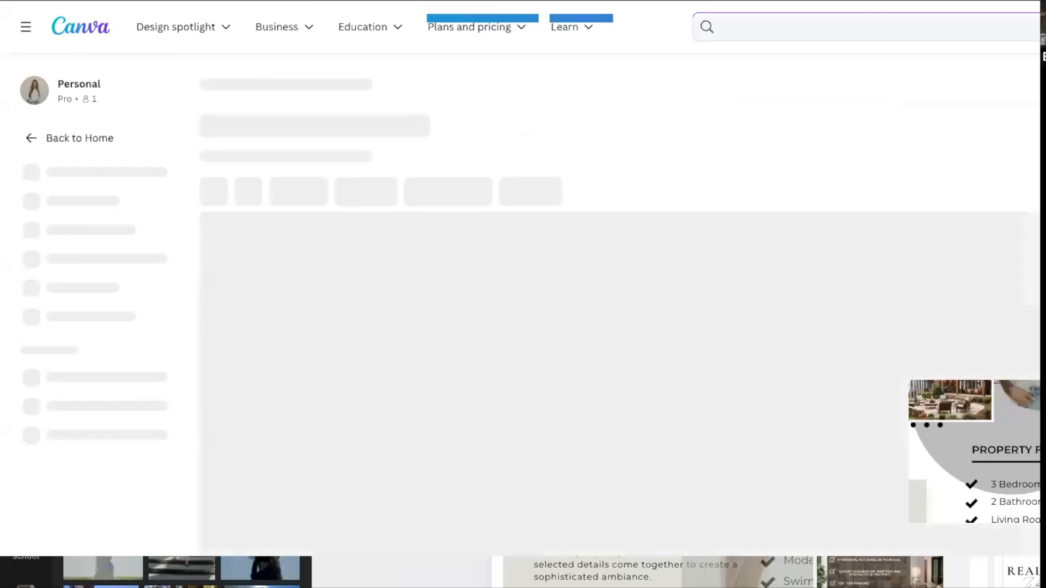
scroll(975, 221, "down", 2)
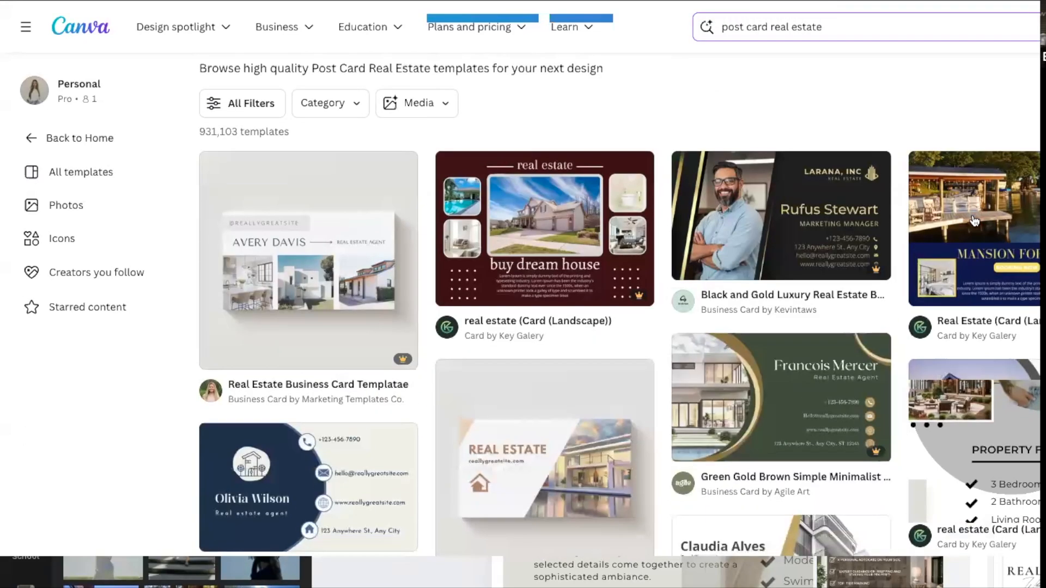
scroll(1021, 521, "down", 6)
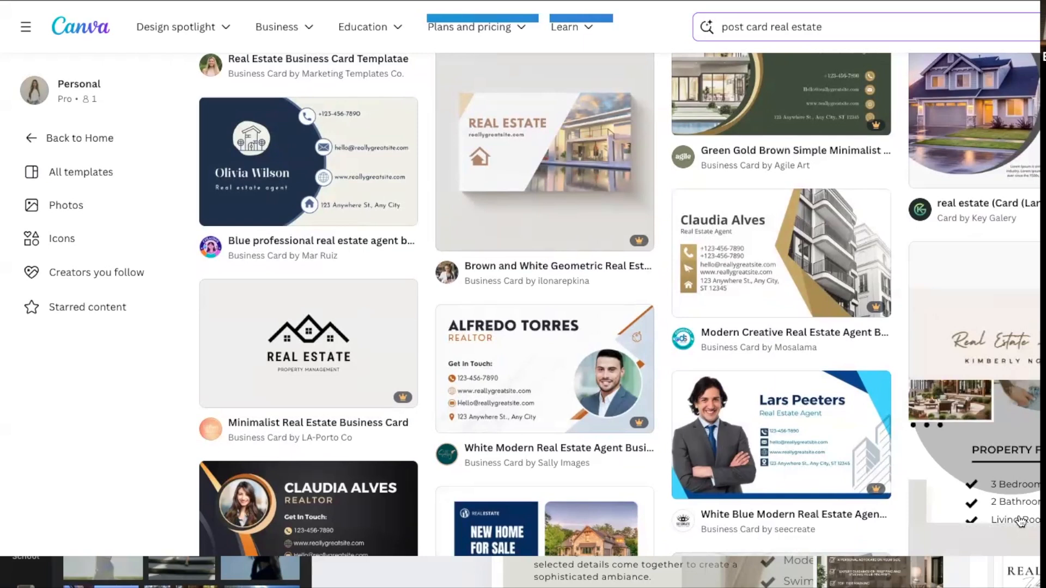
scroll(1021, 521, "down", 1)
scroll(1020, 521, "down", 7)
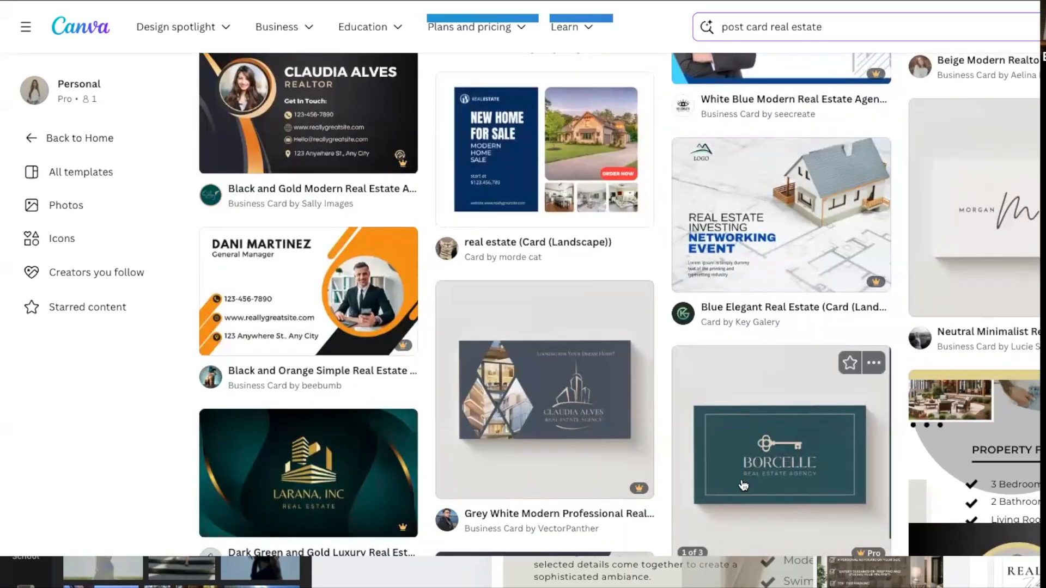
scroll(743, 484, "up", 10)
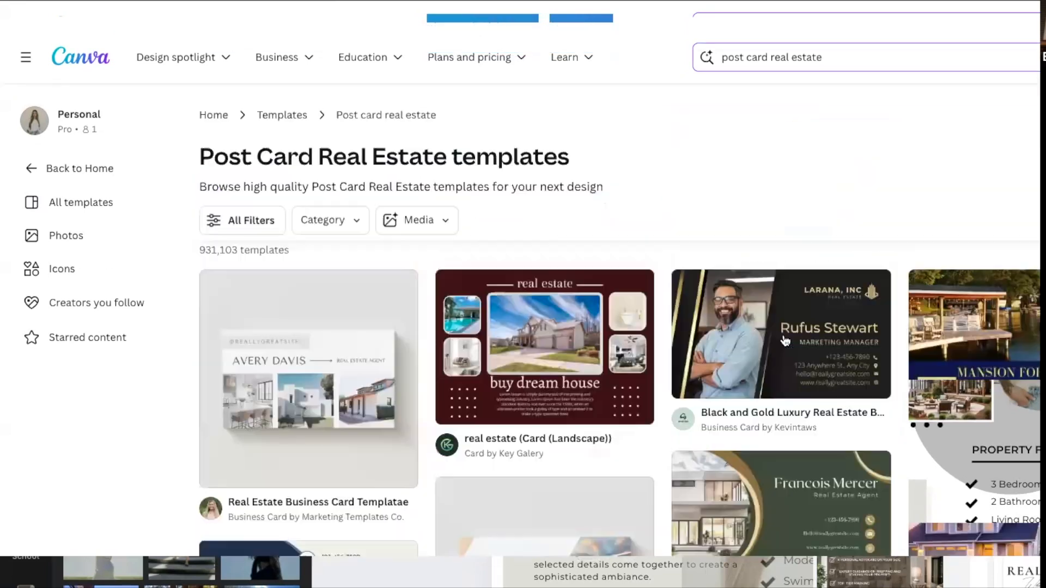
Preview the Brown and White Geometric Real Estate business card template, and close the preview.
left_click(1035, 27)
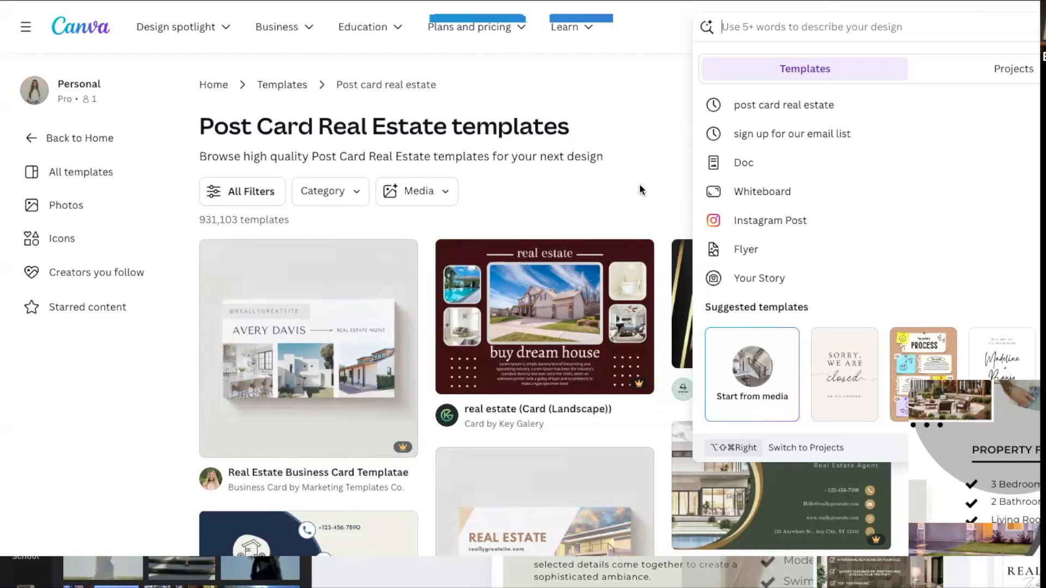
mouse_move(292, 399)
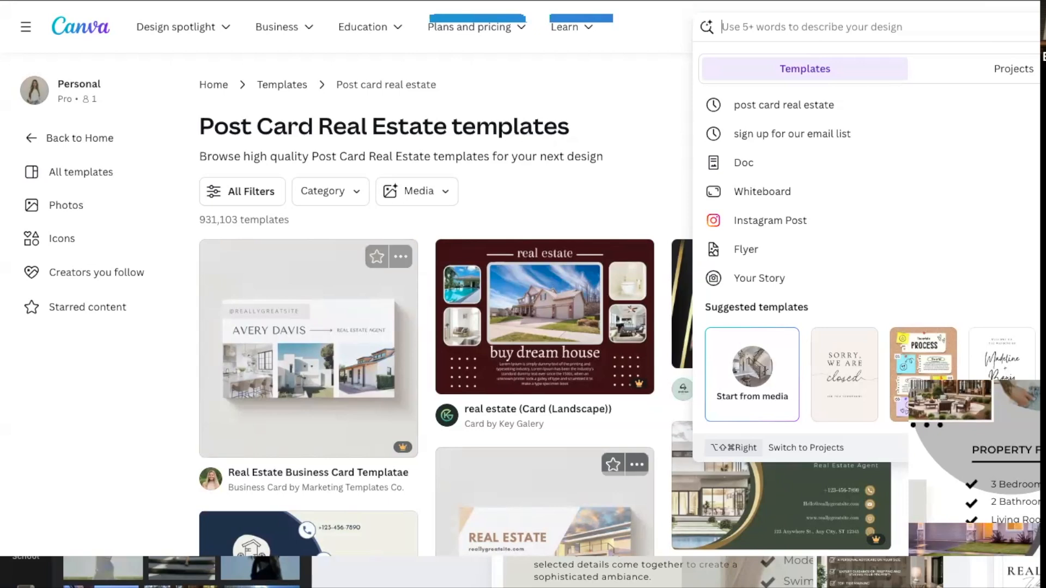
left_click(583, 556)
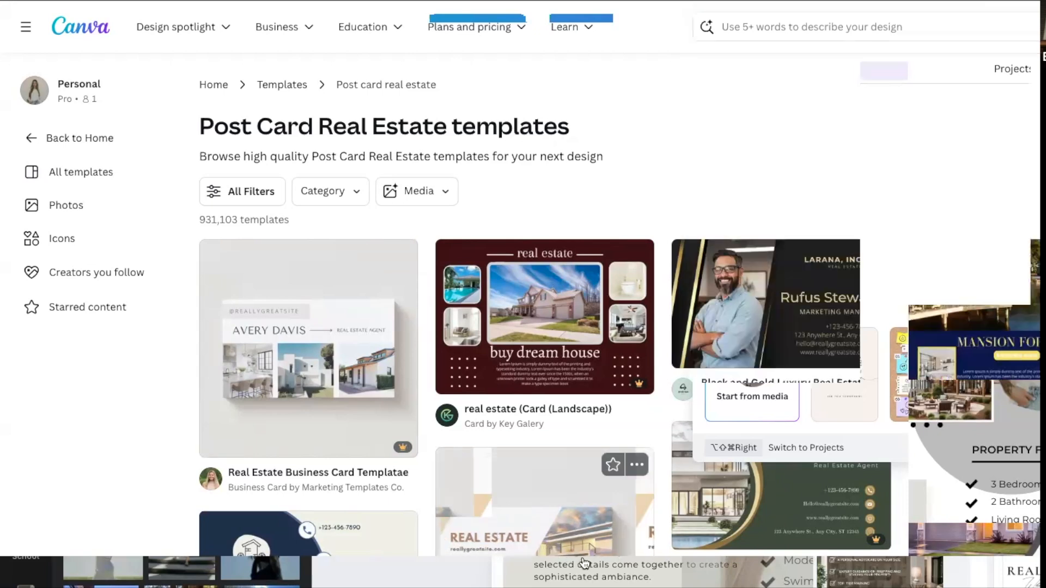
left_click(583, 556)
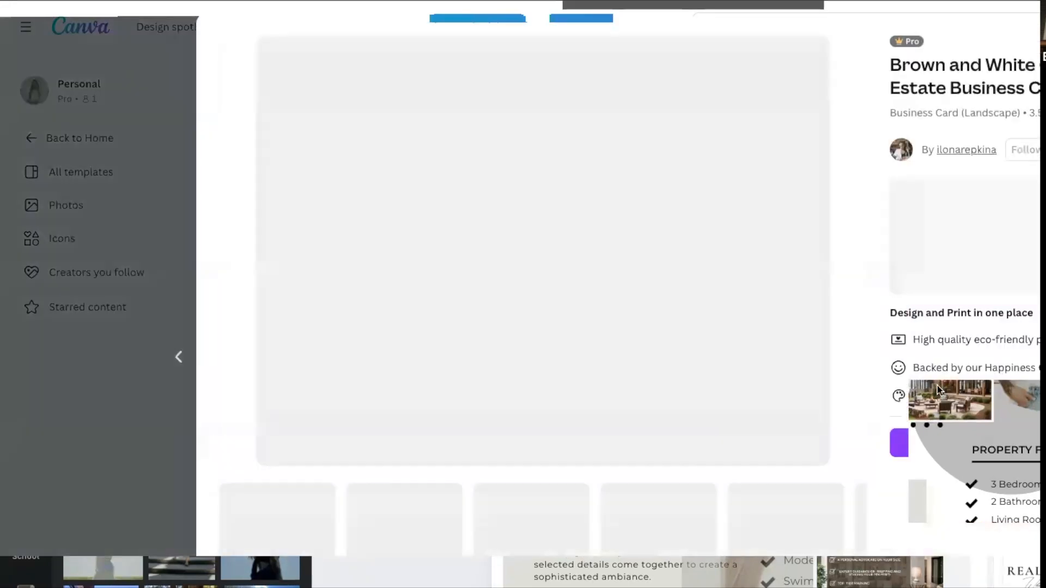
left_click(980, 554)
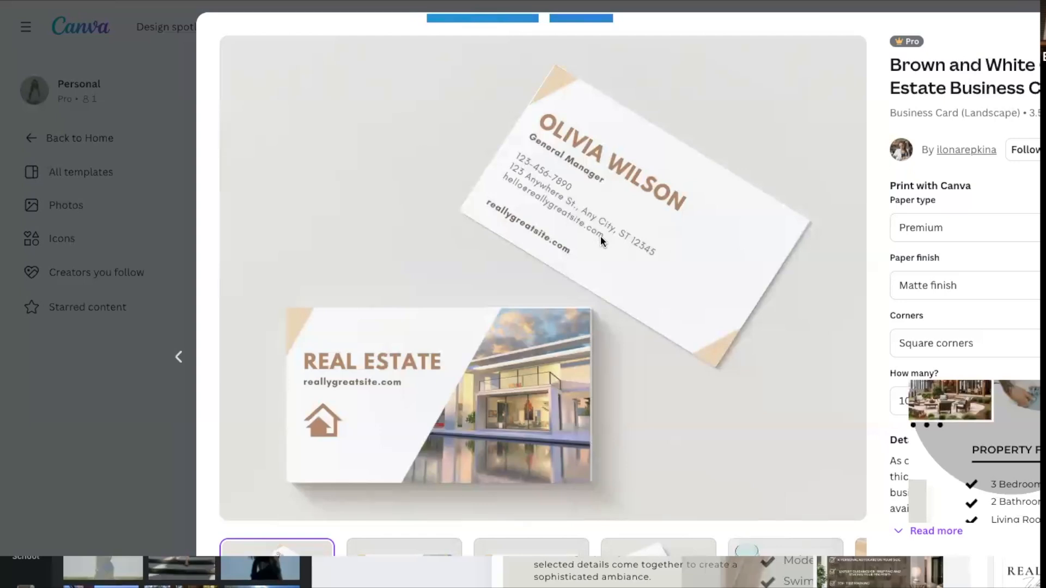
key("Escape")
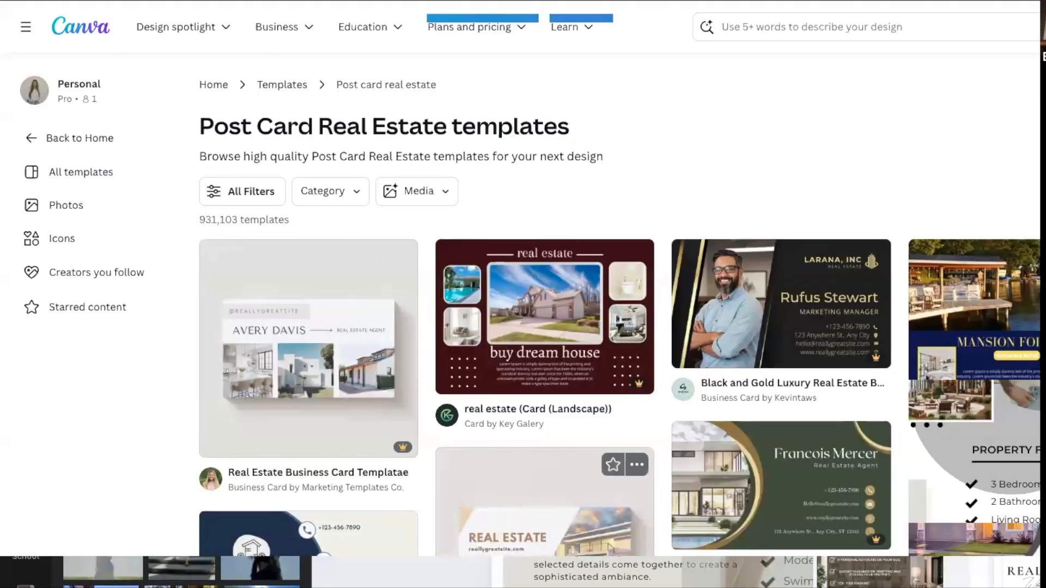
Reopen the brown and white real estate business card and review its paper finish, corner and quantity options for printing.
left_click(545, 508)
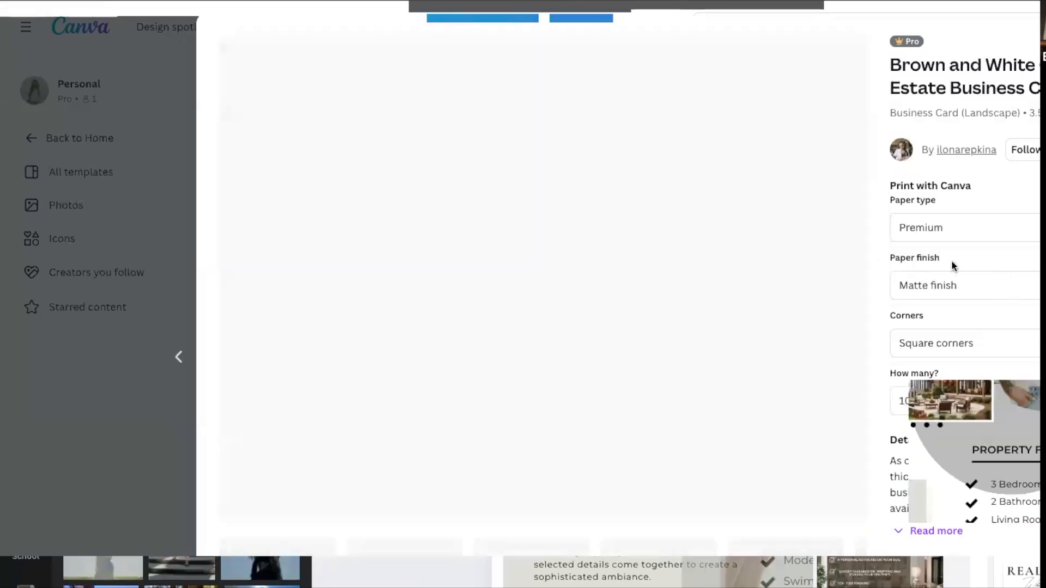
left_click(960, 279)
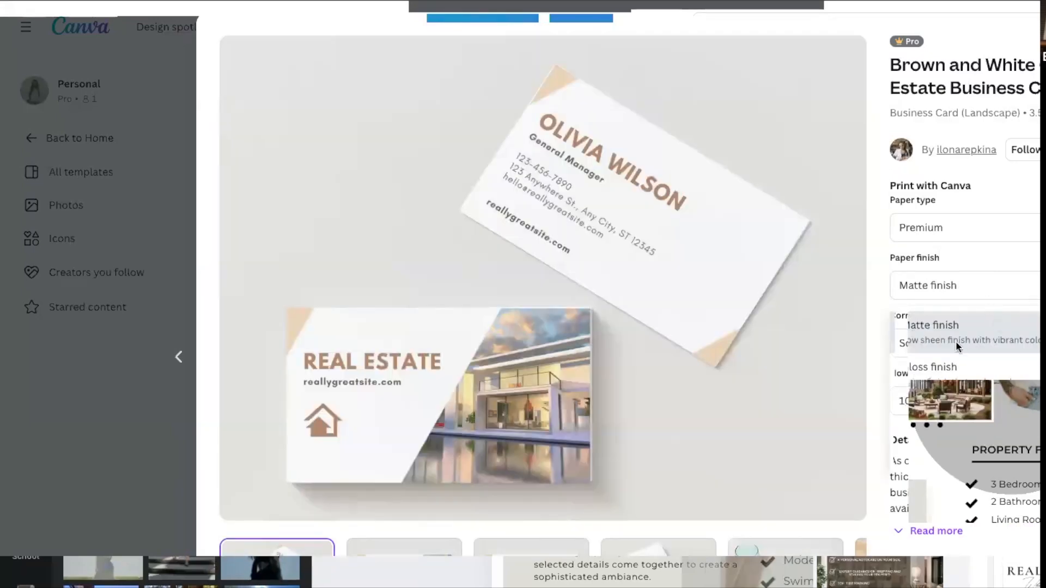
left_click(966, 328)
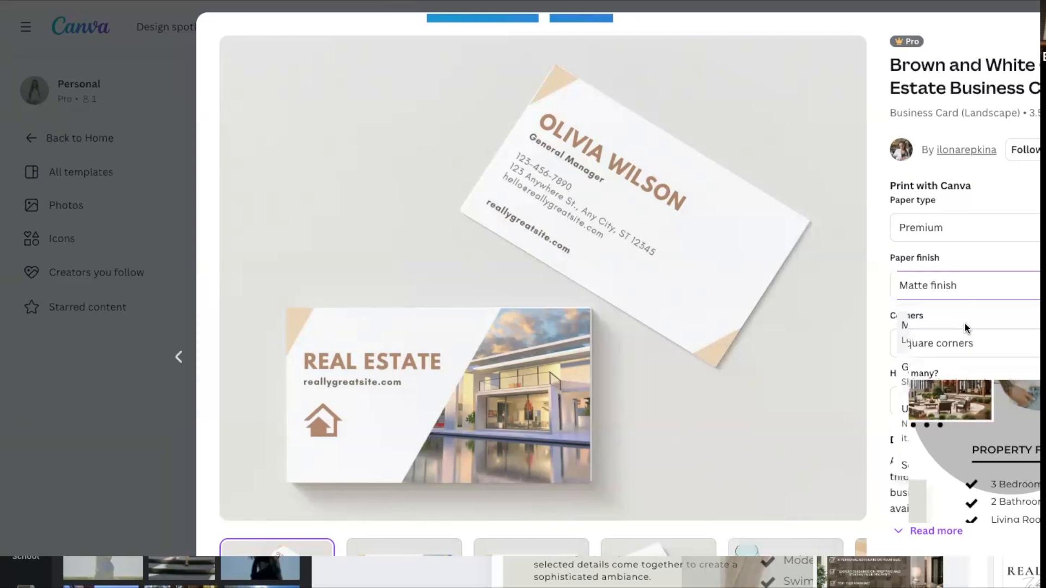
left_click(1020, 345)
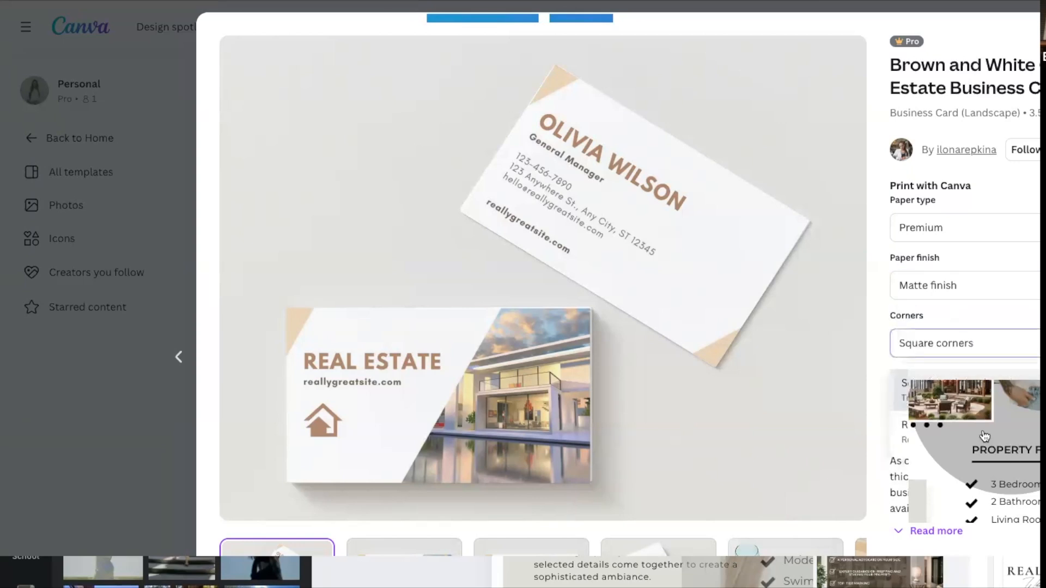
left_click(1023, 345)
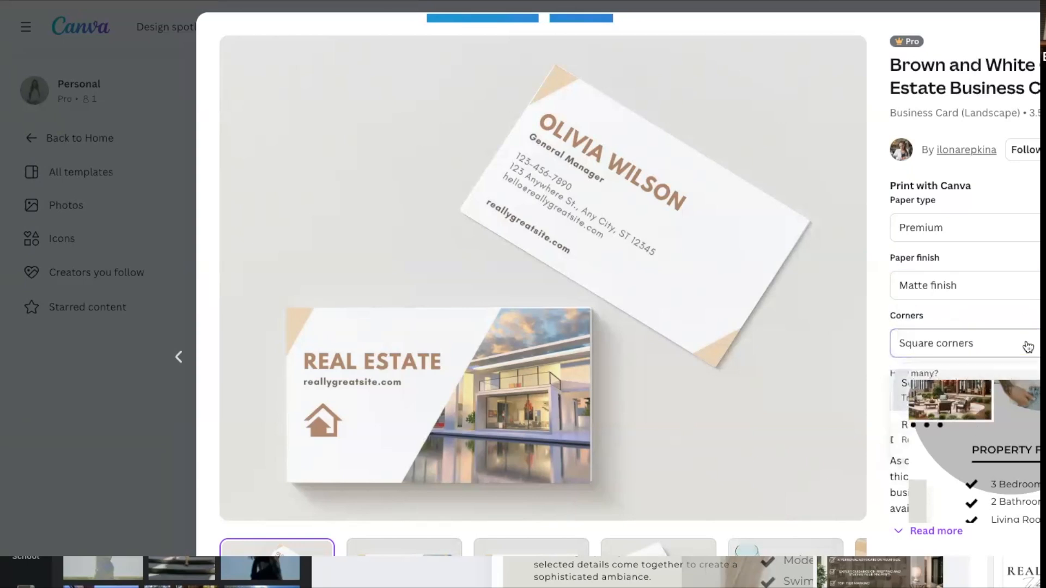
left_click(1012, 402)
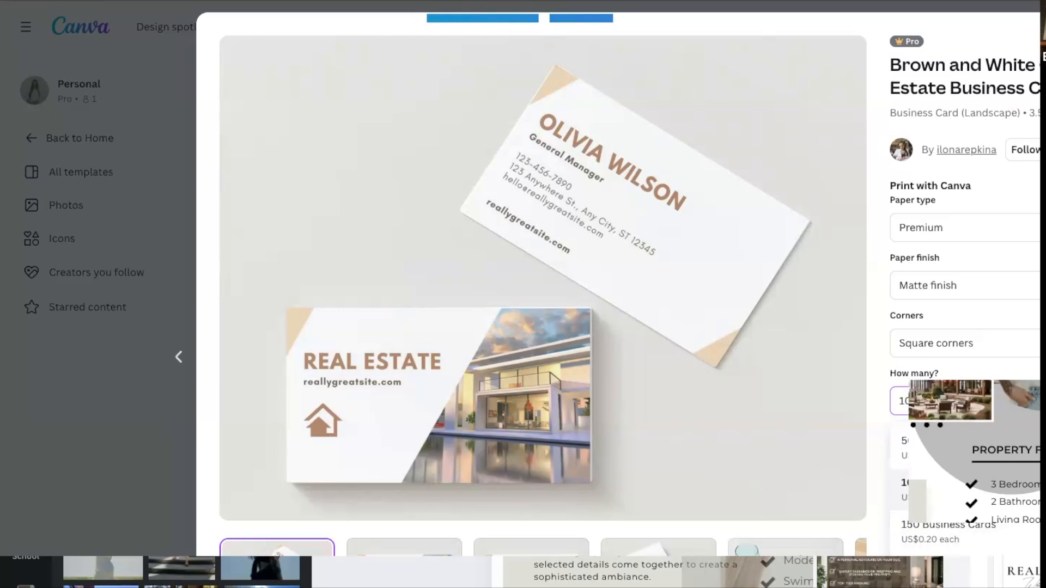
scroll(970, 502, "down", 5)
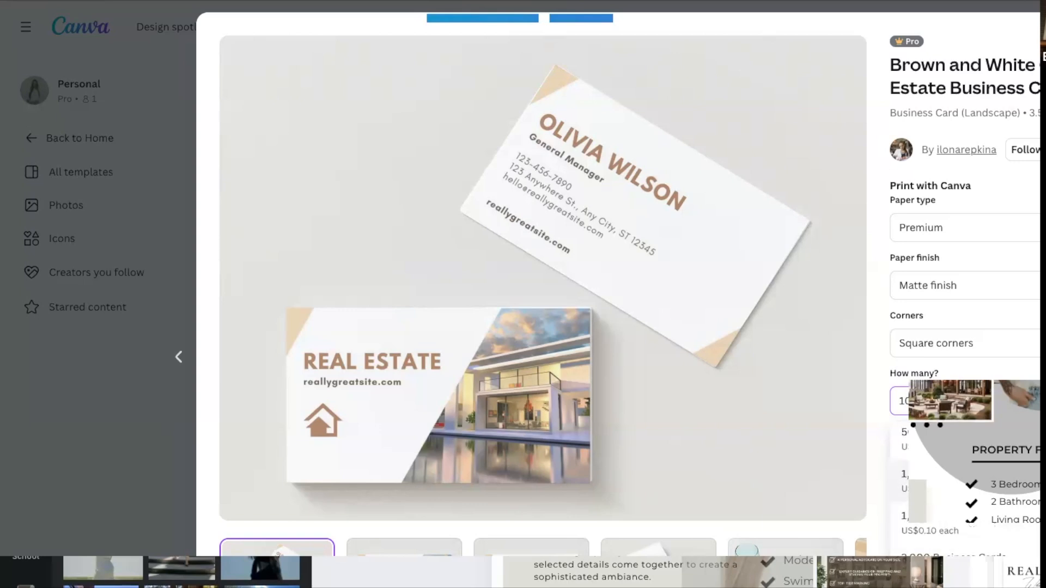